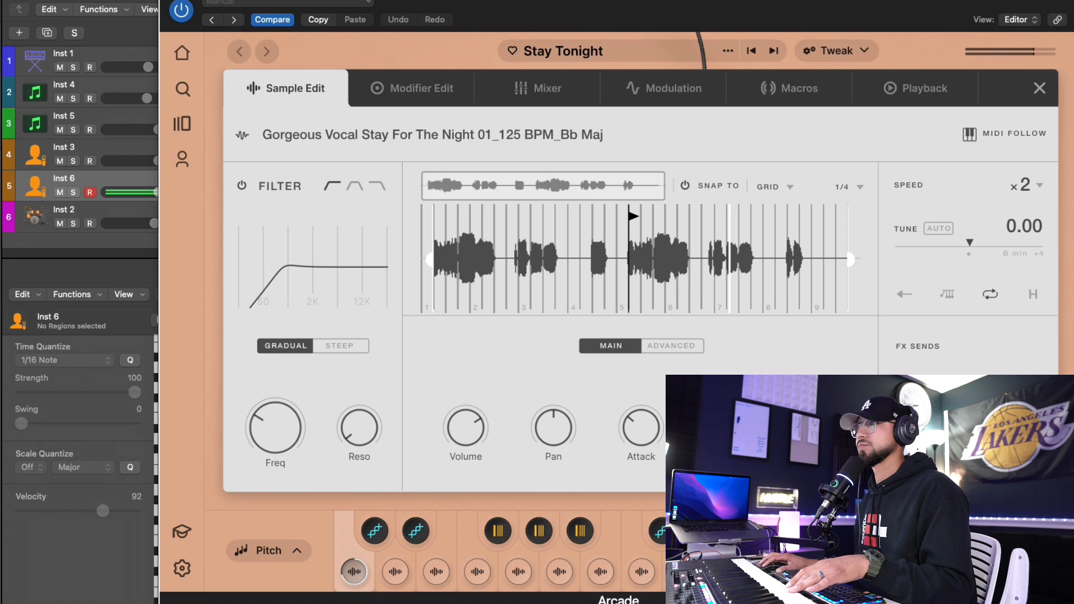
- Move the vocal sample's start point to bar 5 in Arcade and copy the Inst 3 region onto the Inst 6 track at bar 5
drag(428, 258, 625, 258)
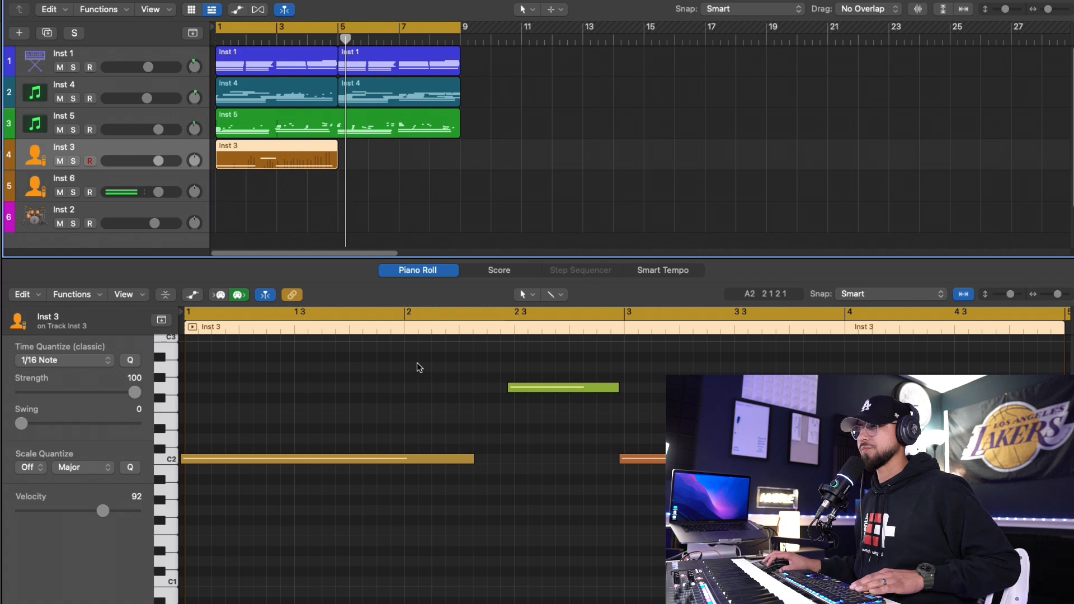
click(419, 382)
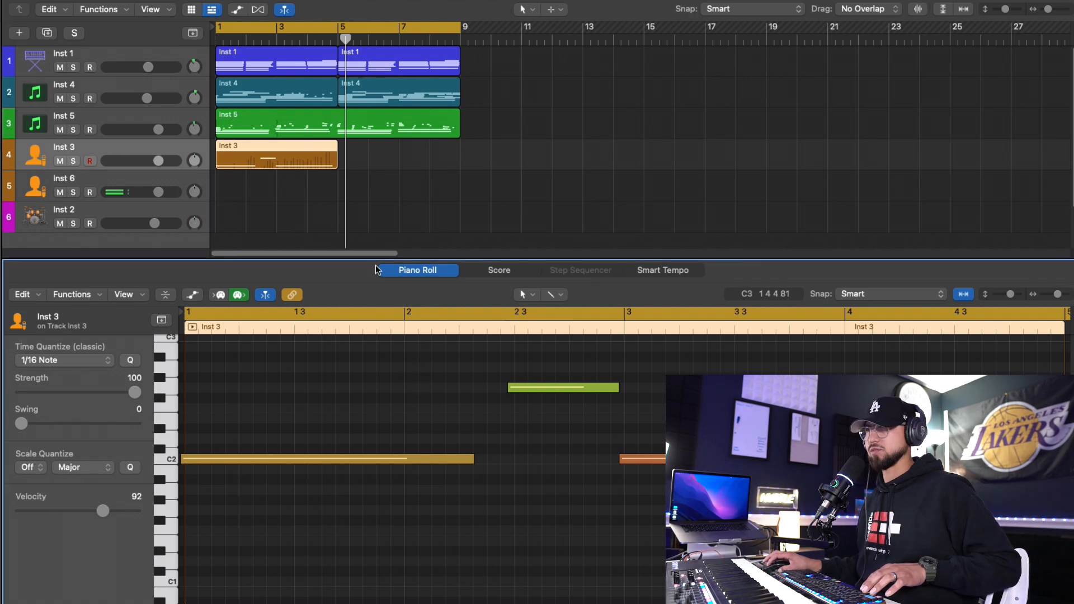
click(170, 180)
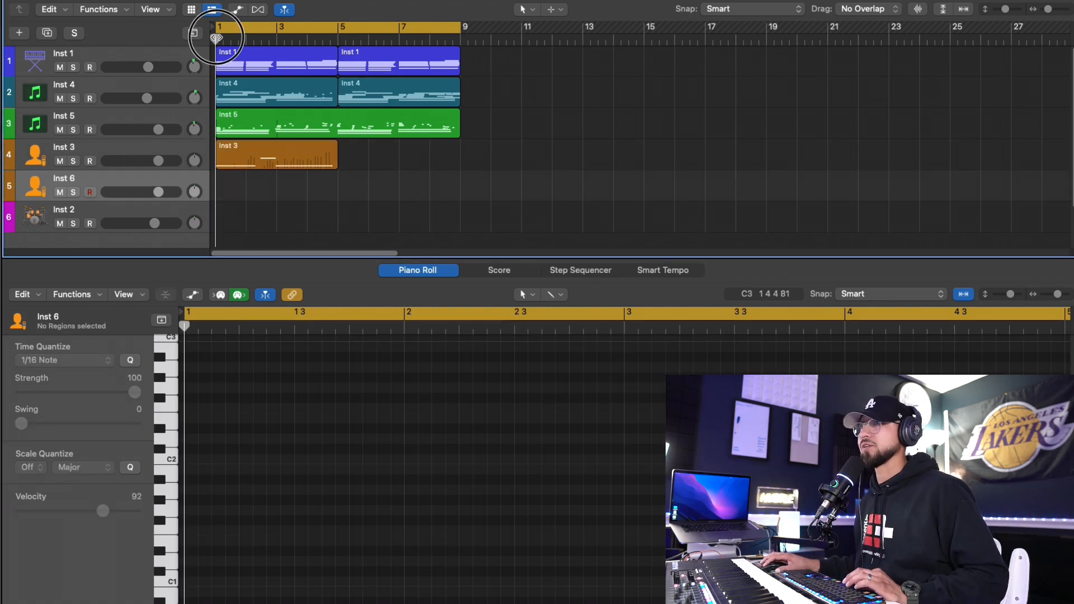
drag(222, 163, 189, 180)
drag(264, 185, 386, 185)
key(space)
key(super+a)
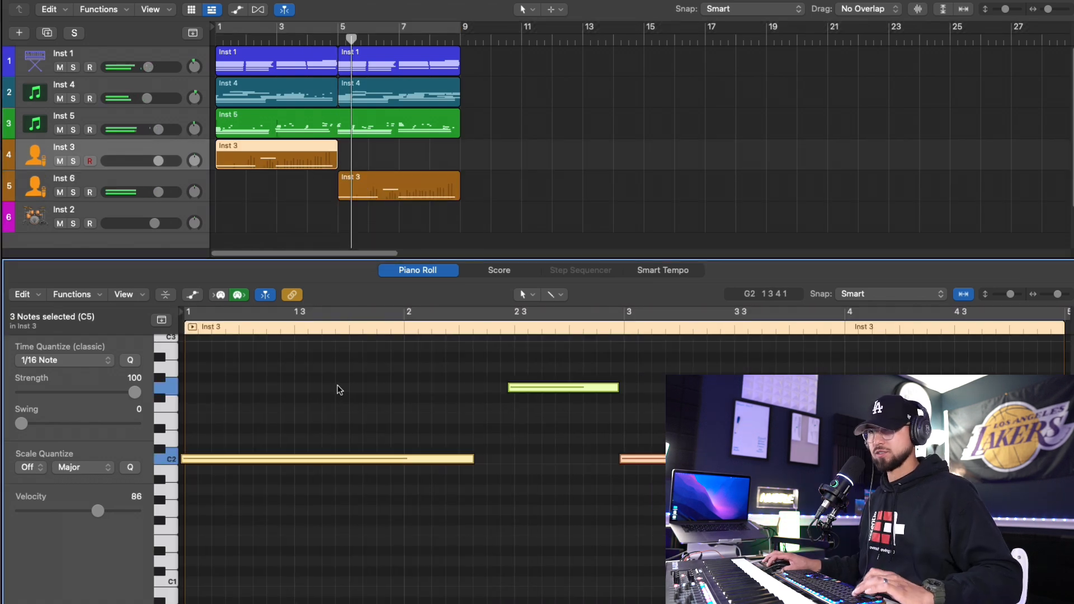
- Swap the two vocal regions so the Inst 6 track plays from bar 1 and the Inst 3 track plays from bar 5
click(372, 187)
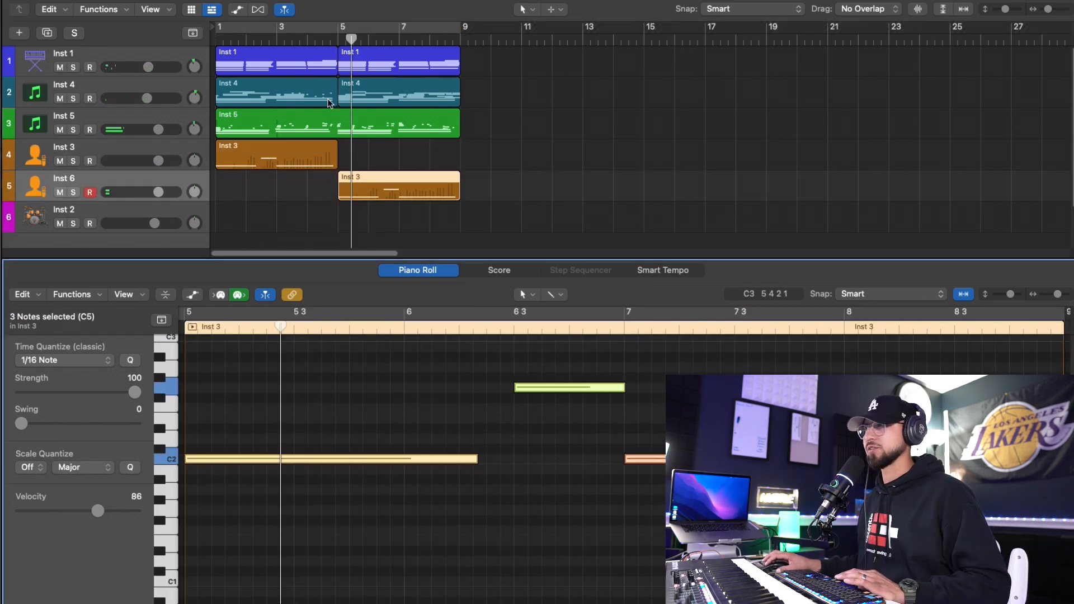
click(337, 47)
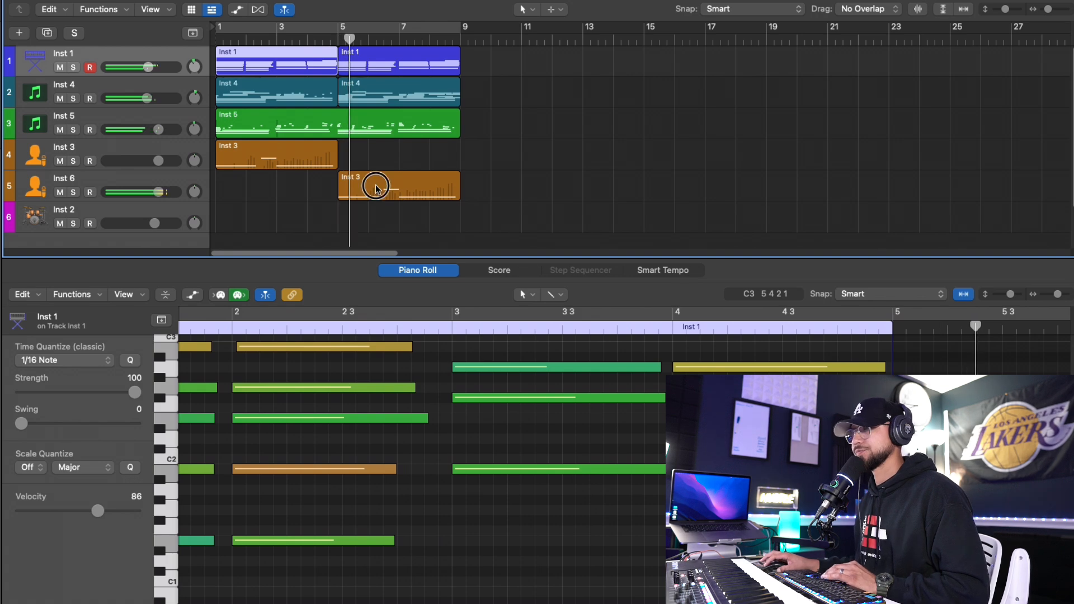
click(377, 189)
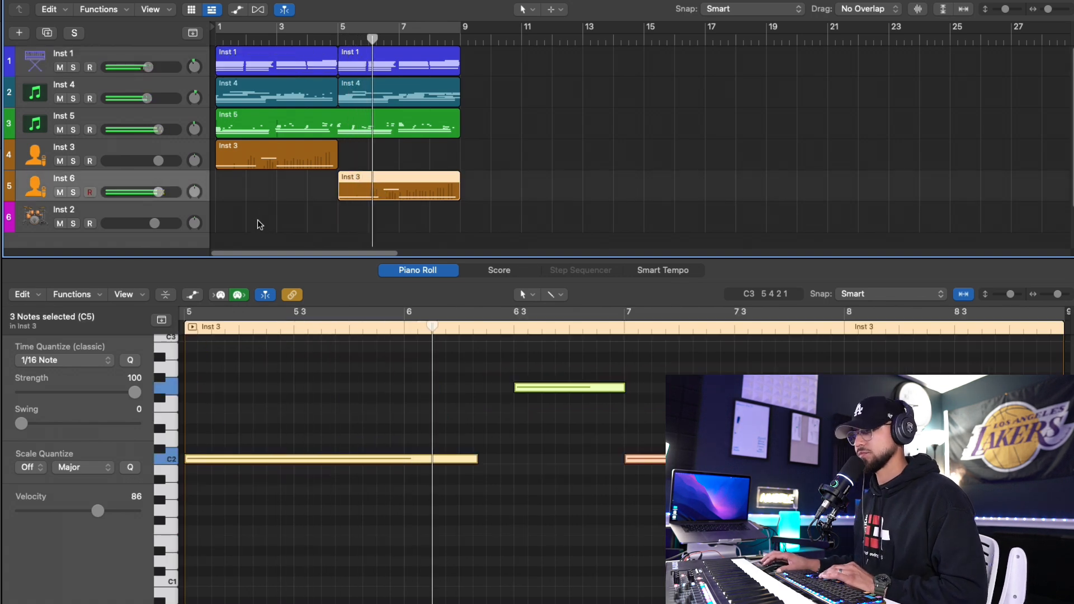
mouse_move(374, 179)
mouse_down()
mouse_move(289, 193)
mouse_move(316, 161)
mouse_move(375, 160)
mouse_up()
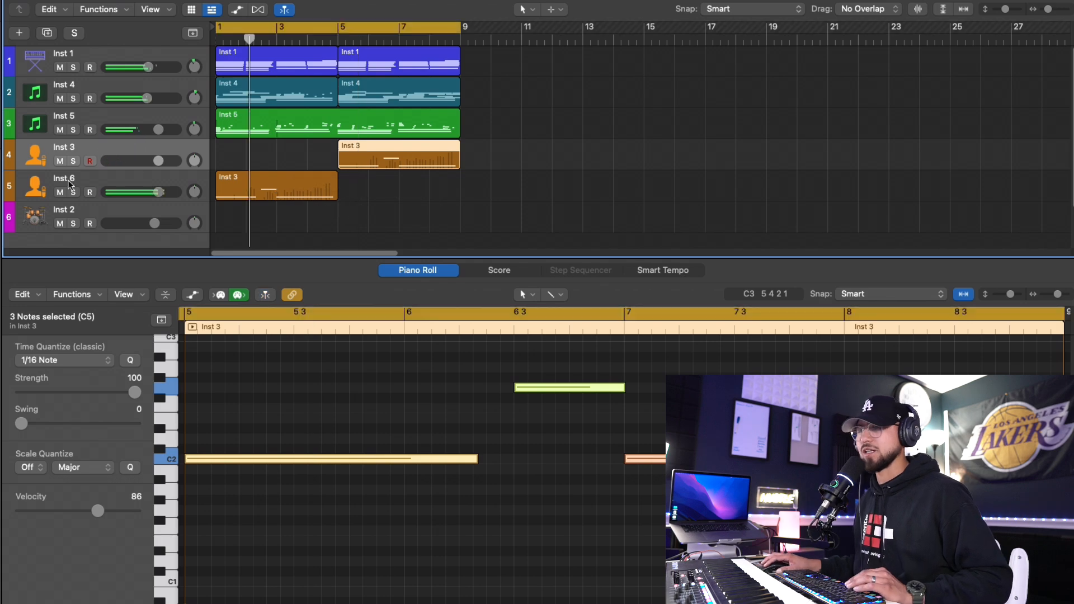
- Group the Inst 3 and Inst 6 tracks into a summing track stack
shift+click(69, 185)
right_click(106, 147)
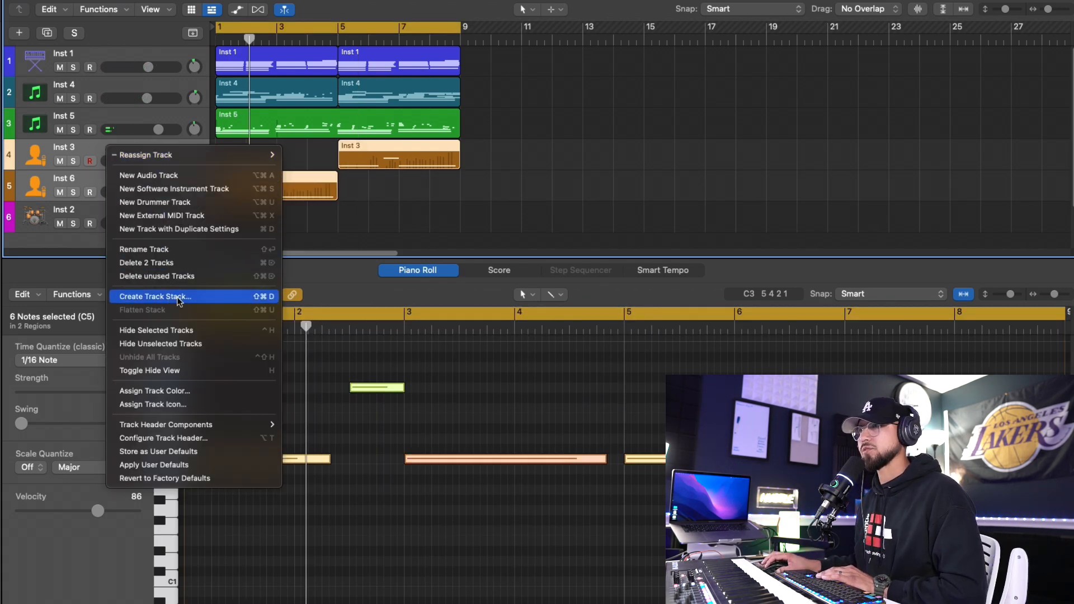
click(204, 295)
click(571, 338)
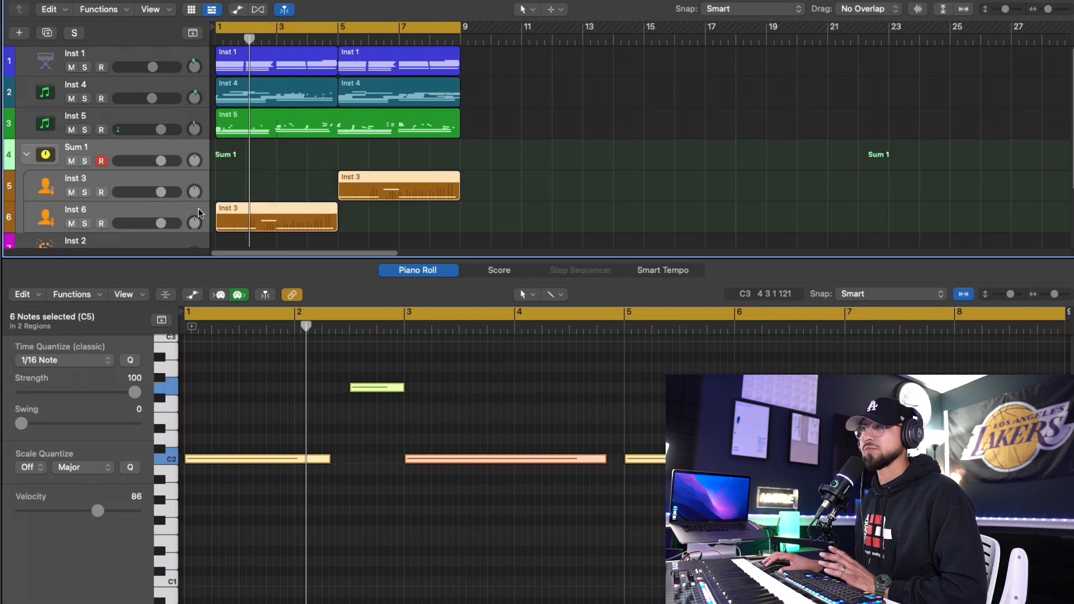
click(27, 155)
click(26, 156)
click(34, 154)
click(28, 155)
click(26, 154)
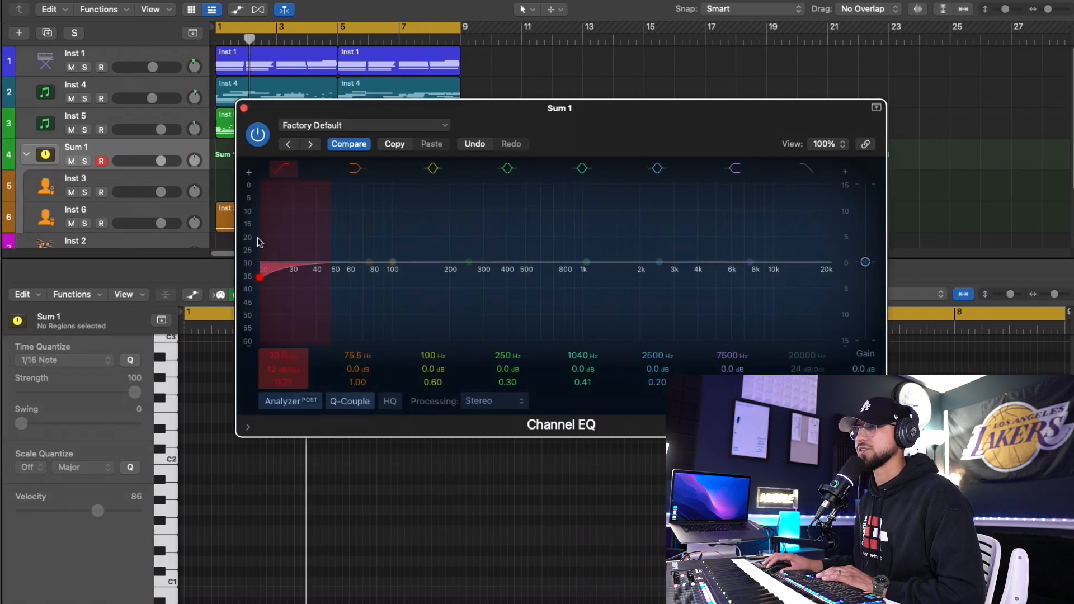
- Shape the stack's Channel EQ with a low cut at about 149 Hz and a high cut at about 1830 Hz
drag(264, 230, 426, 230)
drag(823, 263, 636, 278)
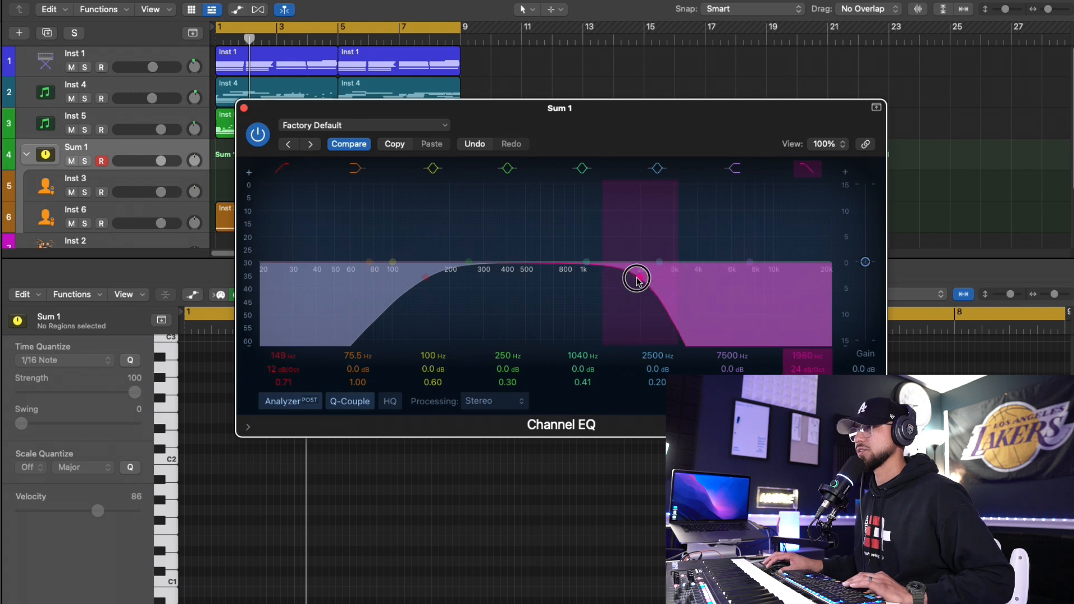
key(space)
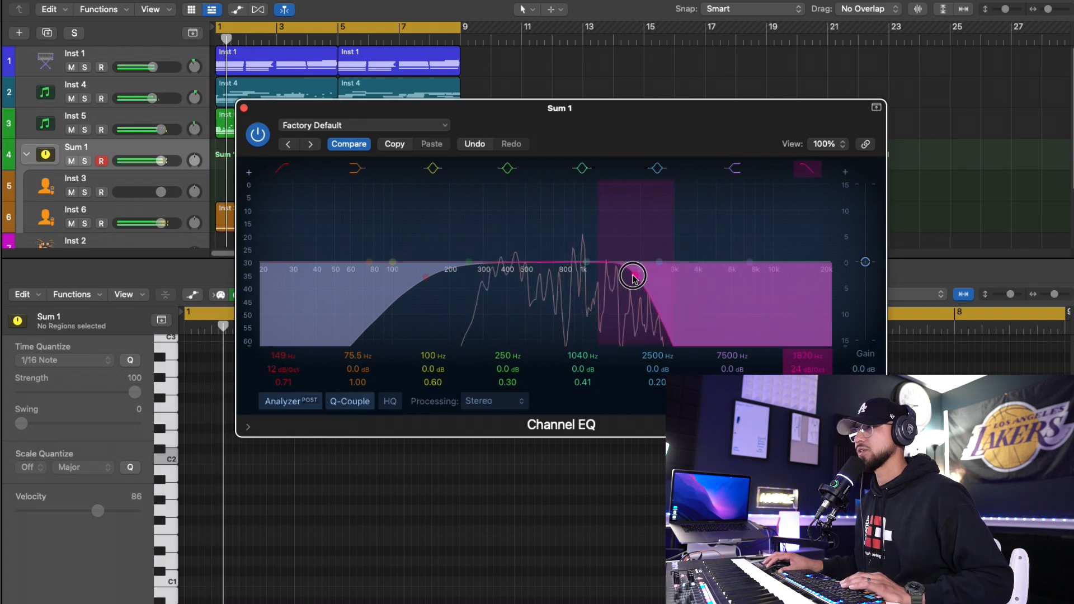
click(244, 108)
- Add a stereo ValhallaVintageVerb after the EQ on the vocal stack and set its mix to about 29.5 %
key(i)
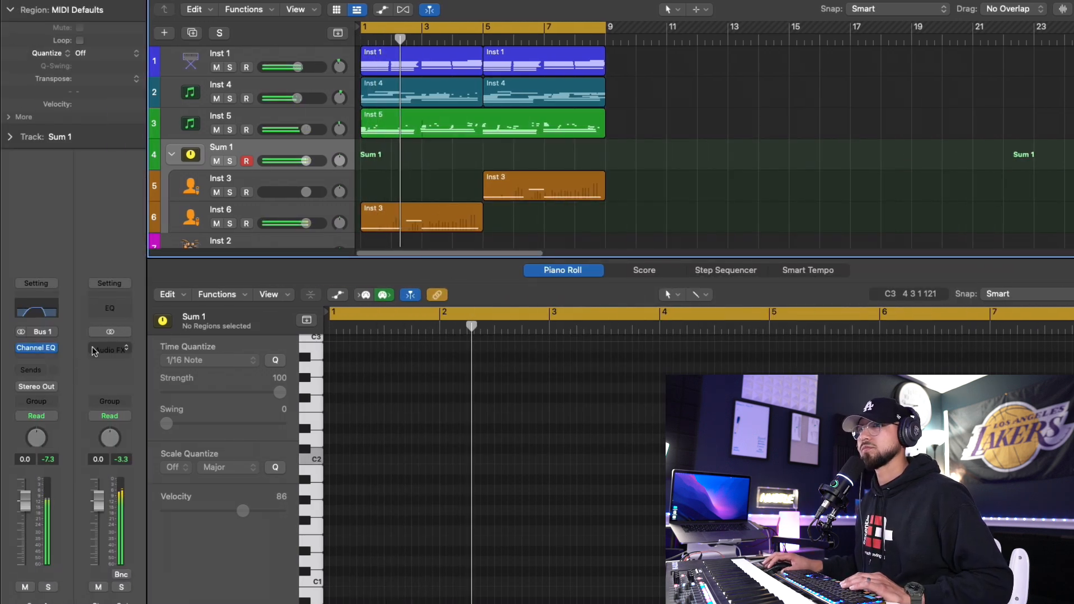
click(36, 344)
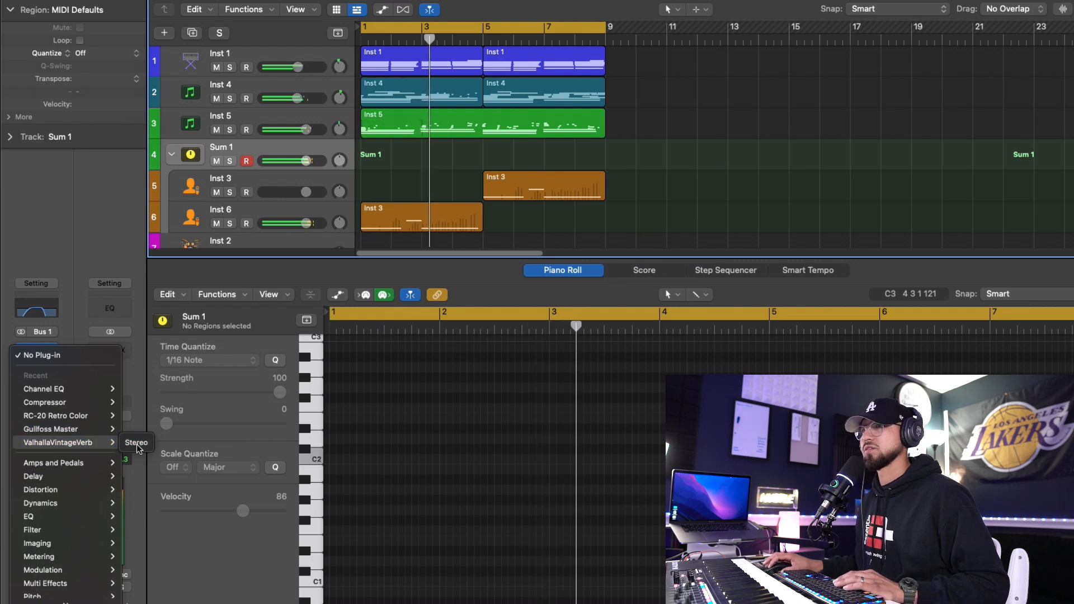
click(126, 442)
key(i)
drag(277, 255, 274, 348)
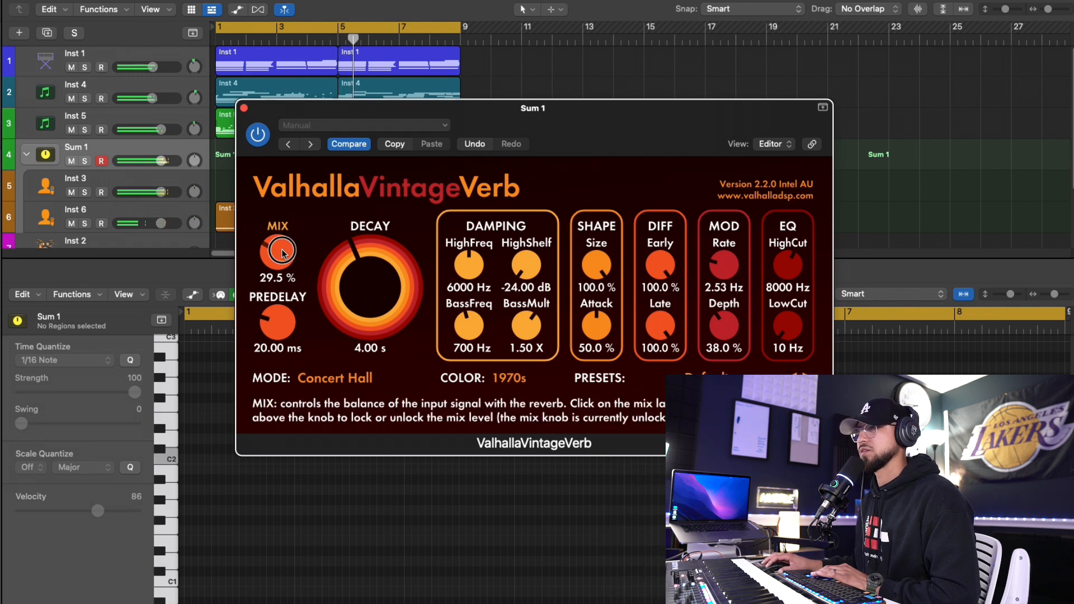
drag(282, 250, 283, 250)
click(244, 108)
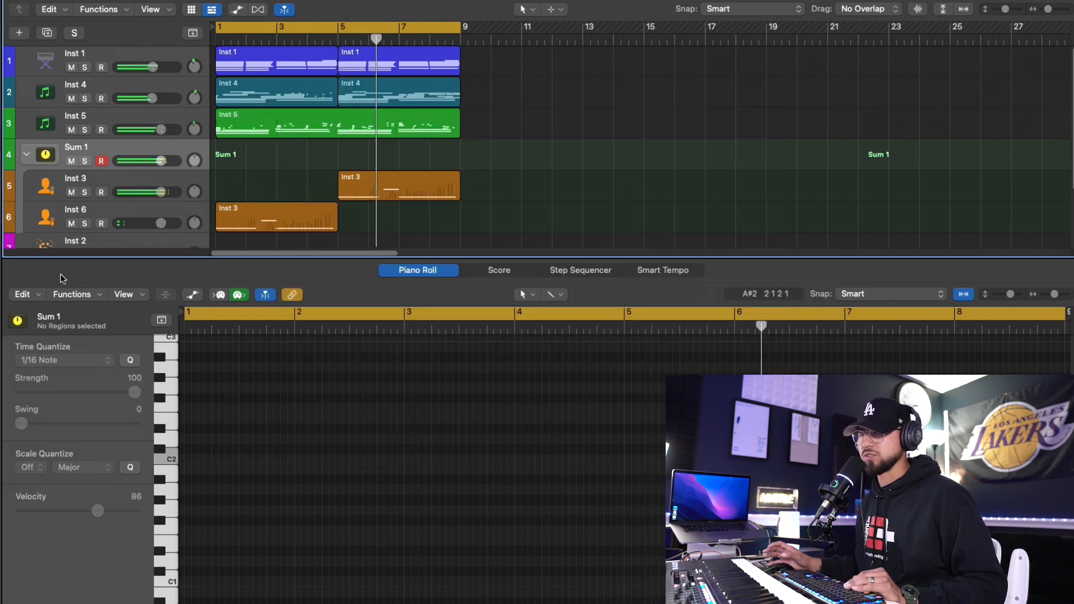
- Add the RC-20 Retro Color plug-in after the reverb on the vocal stack
key(i)
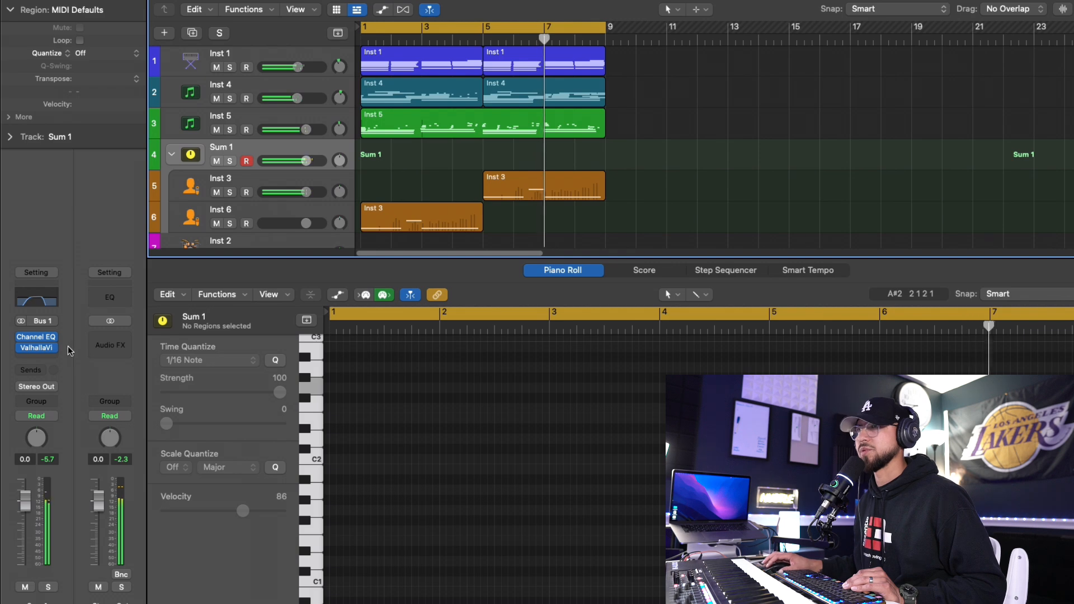
click(37, 357)
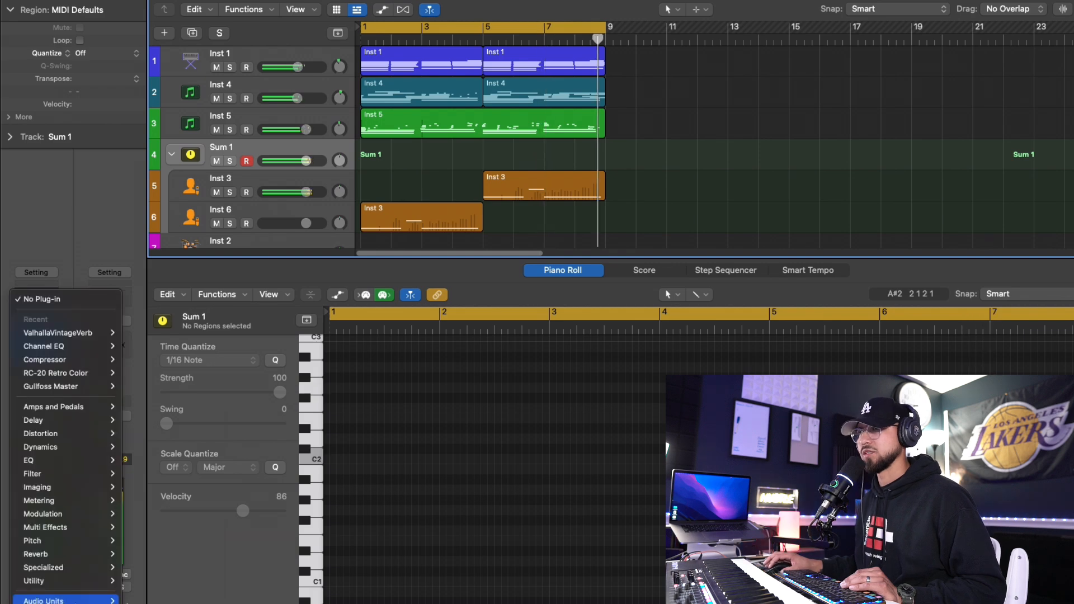
mouse_move(51, 600)
mouse_move(168, 600)
click(263, 598)
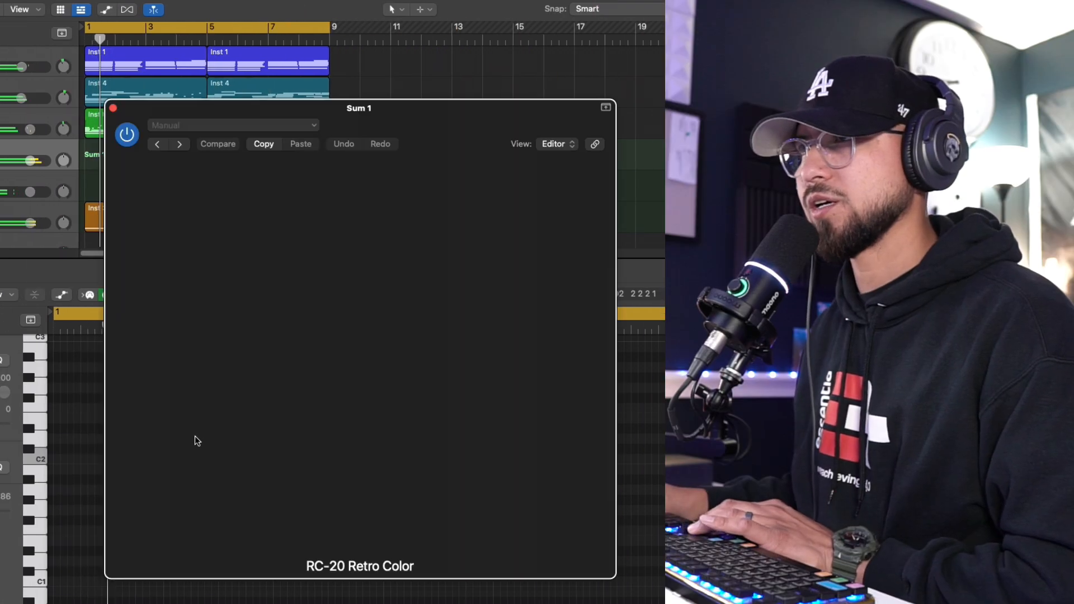
- Lower RC-20's Noise to about 9 %, turn off Wobble, and reduce the Distort and Magnetic amounts
drag(146, 436, 145, 448)
click(207, 413)
drag(313, 445, 312, 467)
drag(555, 446, 555, 467)
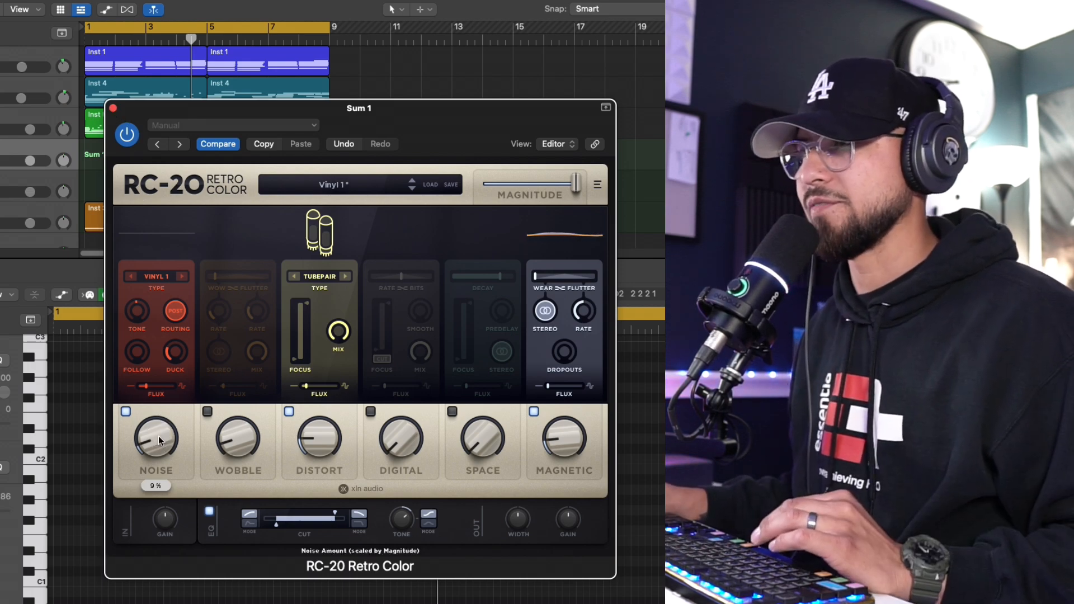
click(113, 109)
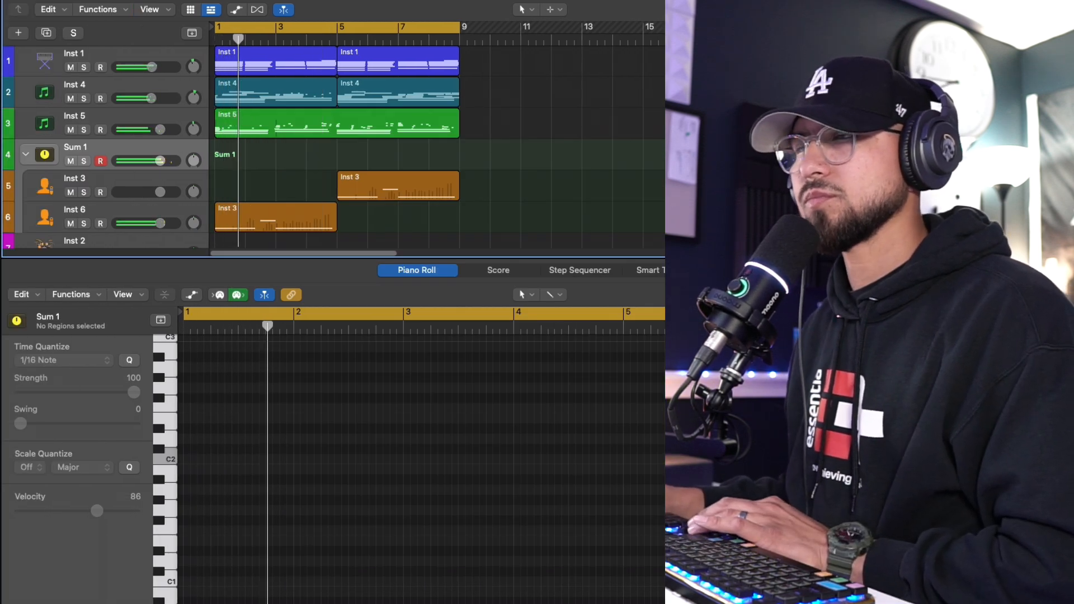
- Adjust the pan position of the Inst 6 track
click(193, 224)
drag(193, 225, 193, 196)
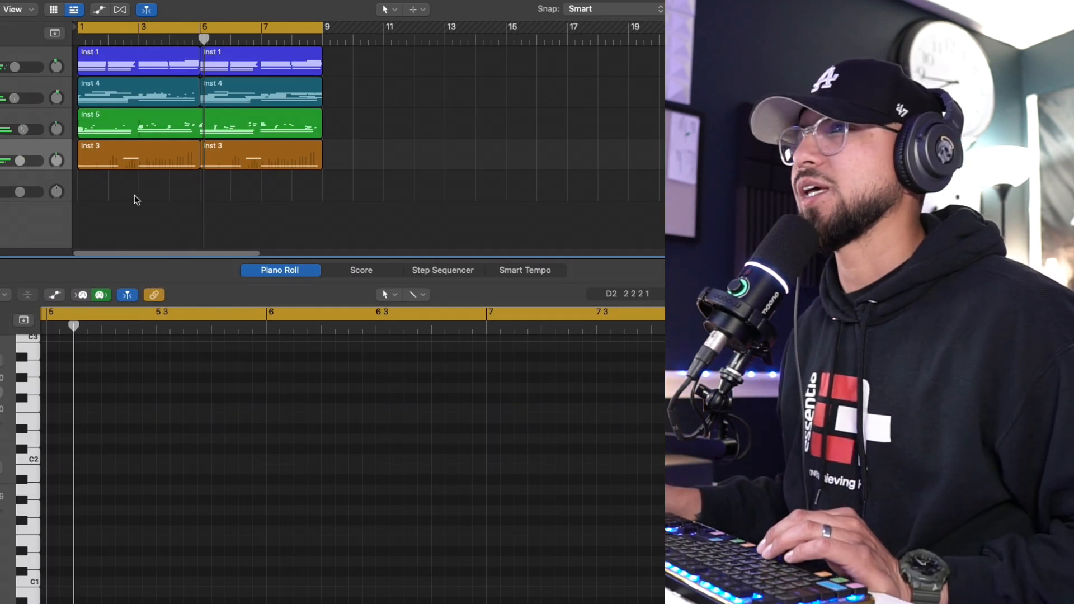
- Save the project in the Logic folder under a name starting with "Stay tonight bpm1"
key(super+s)
text(stay)
key(BackSpace)
key(BackSpace)
key(BackSpace)
key(BackSpace)
key(BackSpace)
text(Stay tonight)
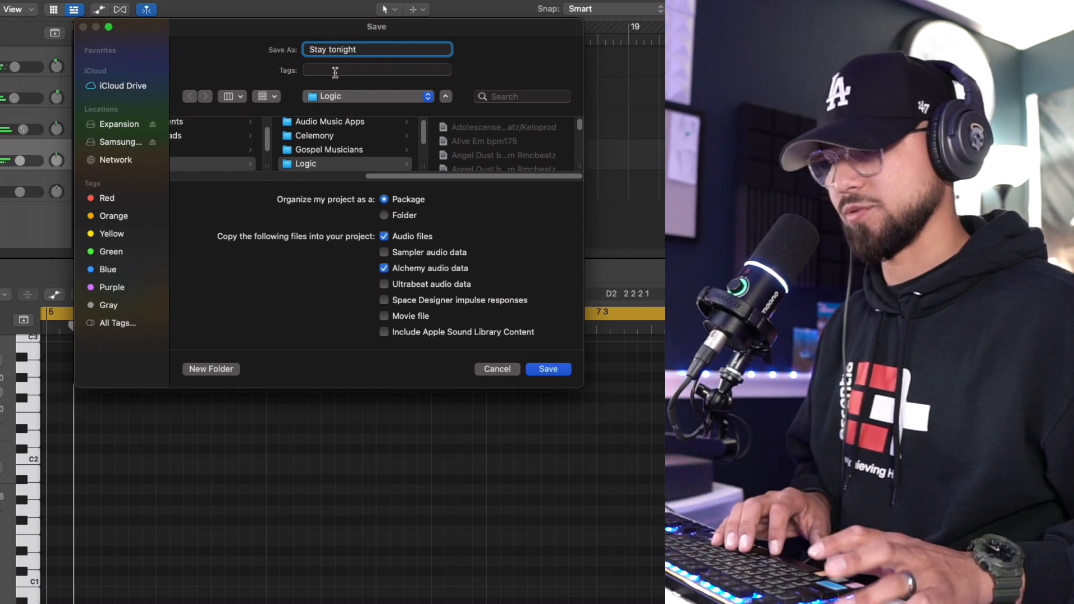
text( bpm1)
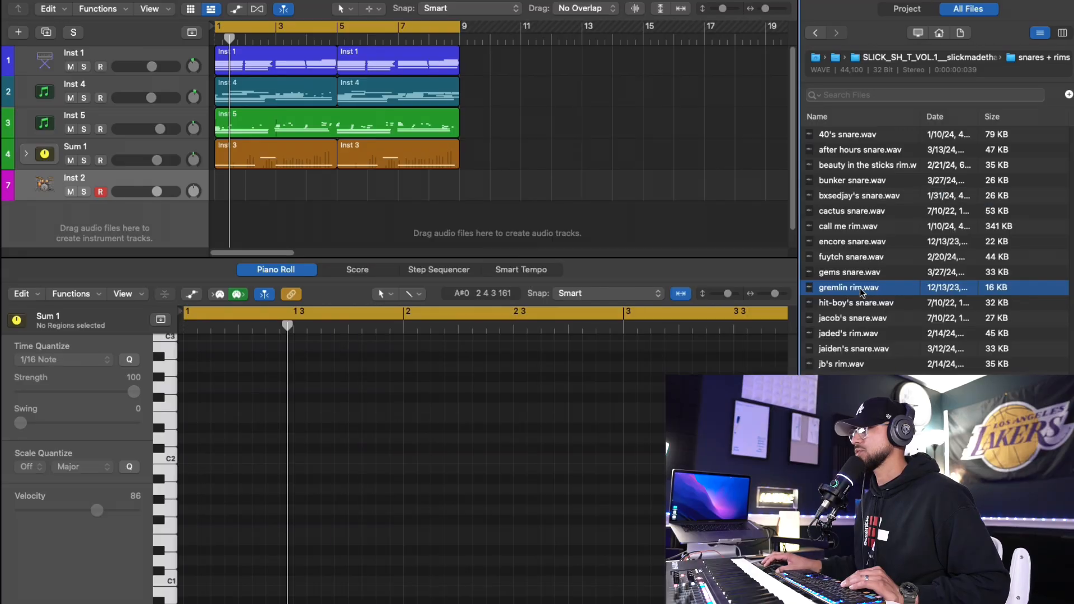
- Load gremlin rim.wav into Quick Sampler on the drum track and play the beat
drag(862, 292, 157, 153)
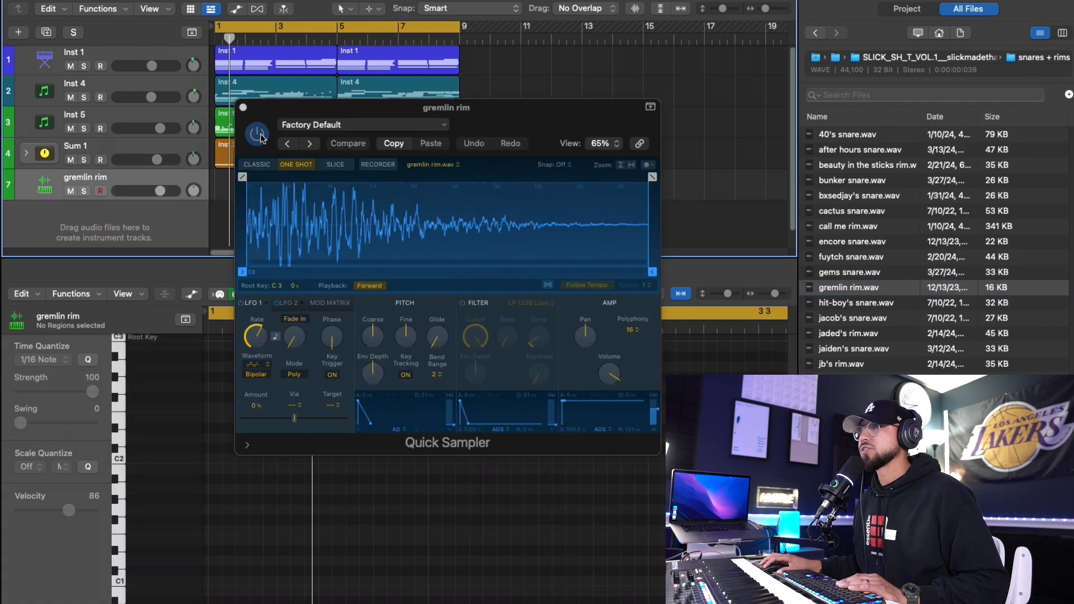
click(243, 107)
key(space)
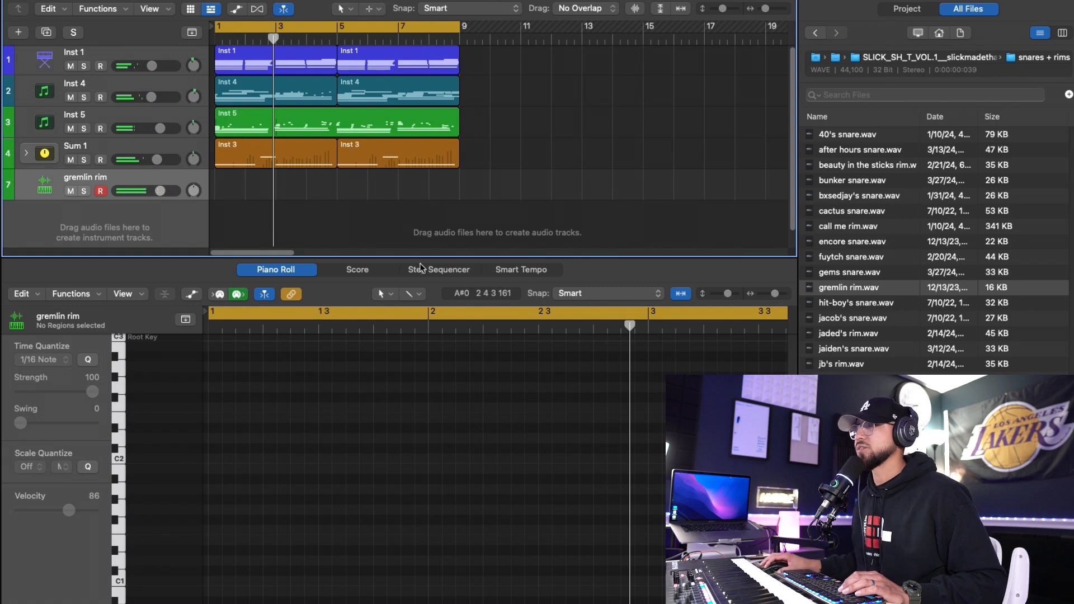
- Build a 16-step pattern for the rim with hits on steps 5 and 13, starting at bar 1
click(436, 270)
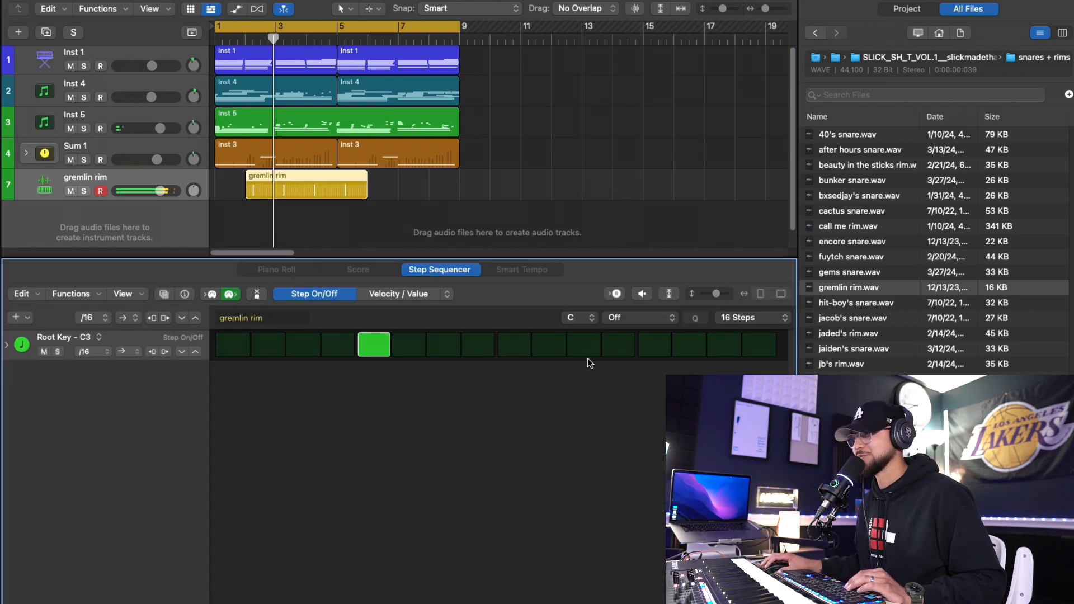
click(582, 347)
click(578, 350)
click(660, 352)
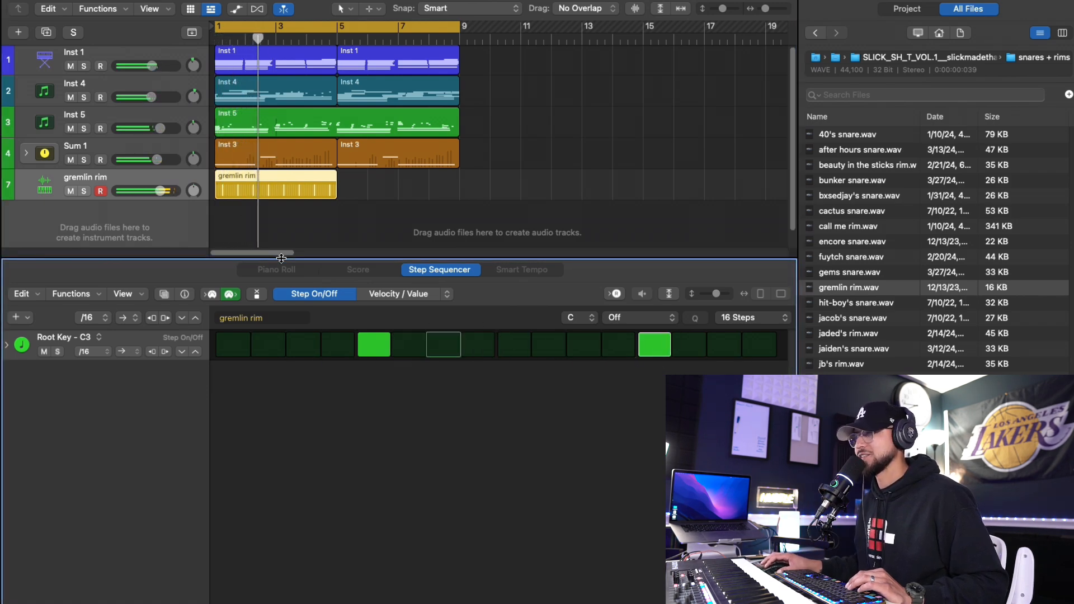
click(159, 192)
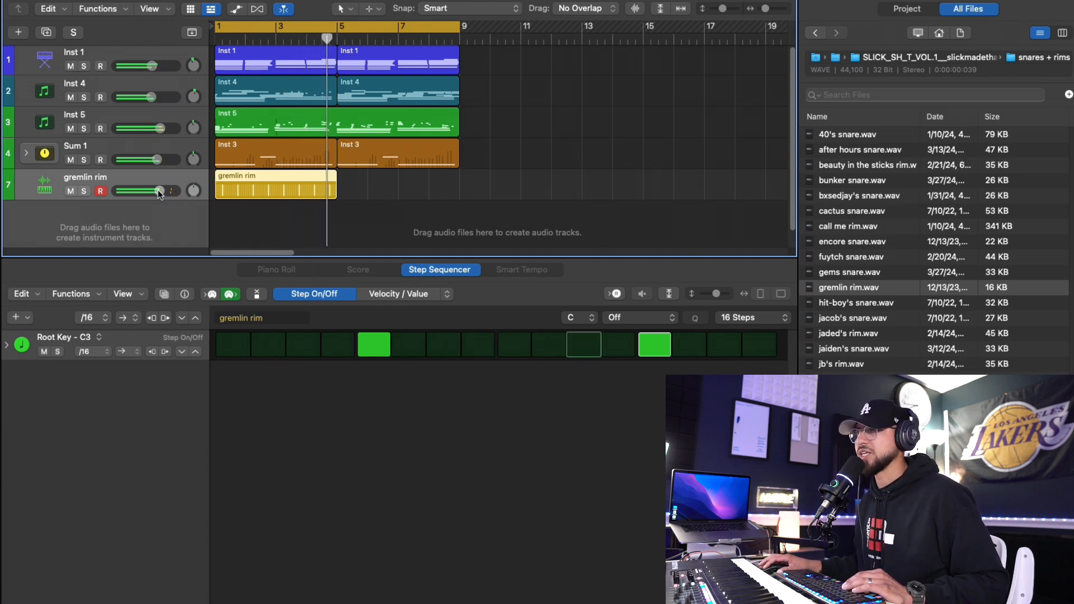
- Replace the rim track's sample with jb's rim.wav and listen to it with the beat
click(850, 351)
drag(854, 365, 156, 198)
key(space)
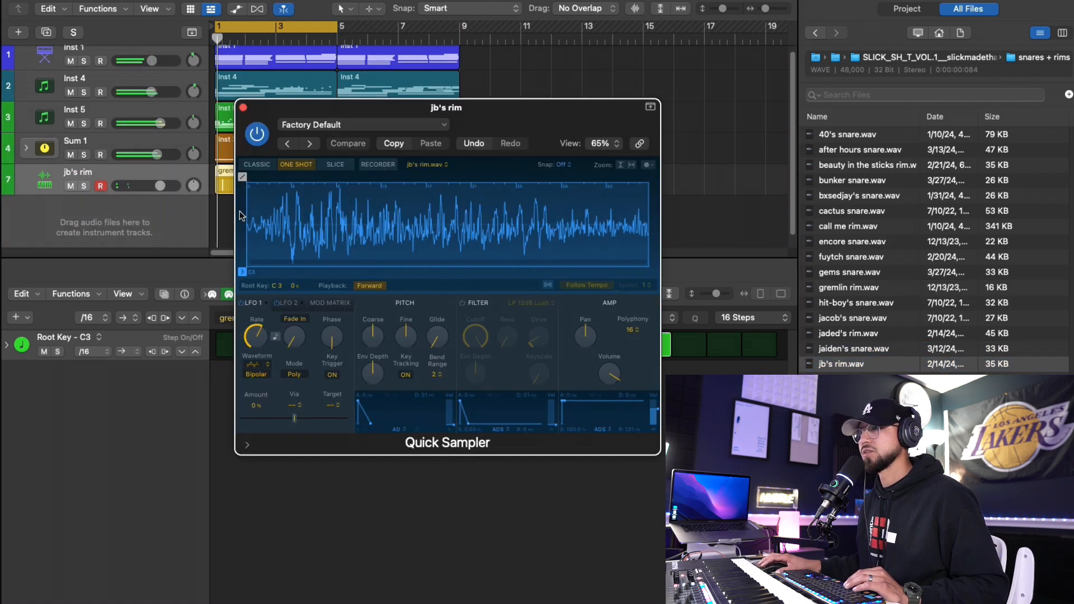
click(243, 107)
click(160, 186)
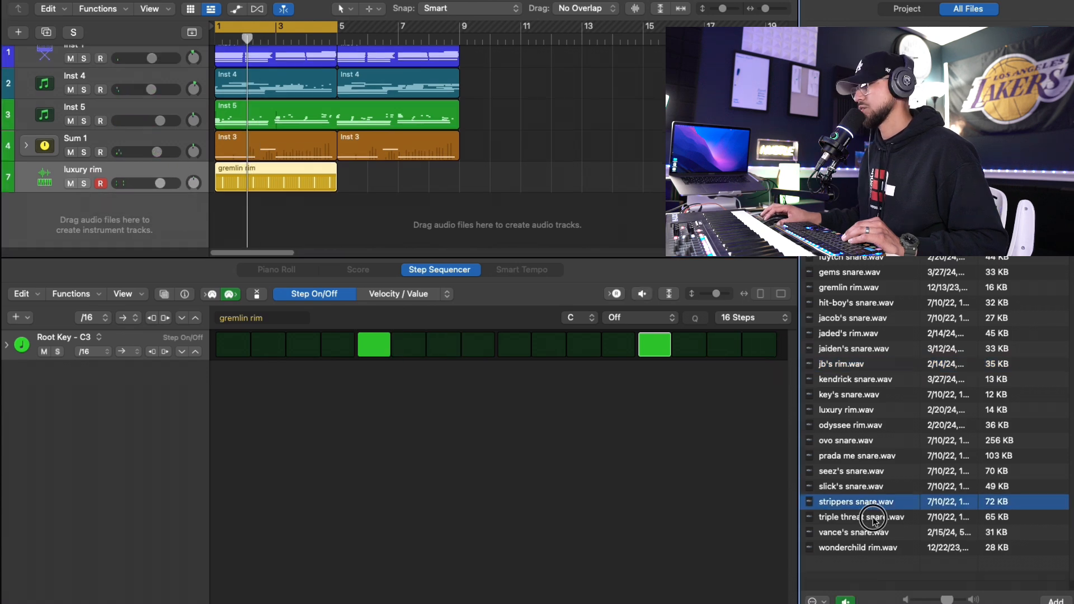
- Audition the triple threat and vance's snares, and load wonderchild rim.wav onto the rim track
click(875, 519)
click(873, 531)
drag(874, 548, 70, 191)
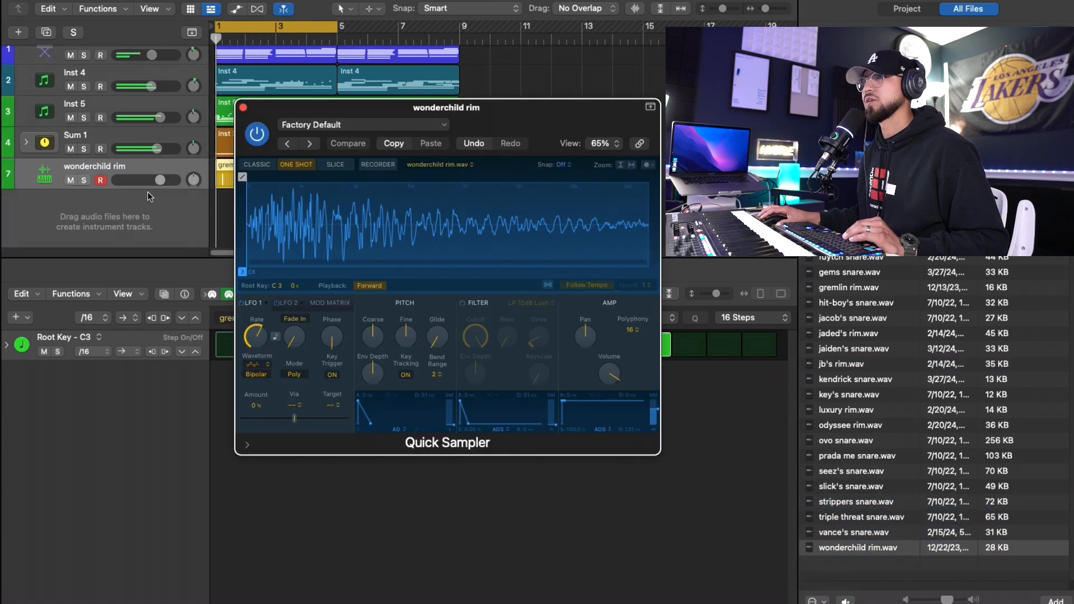
click(243, 107)
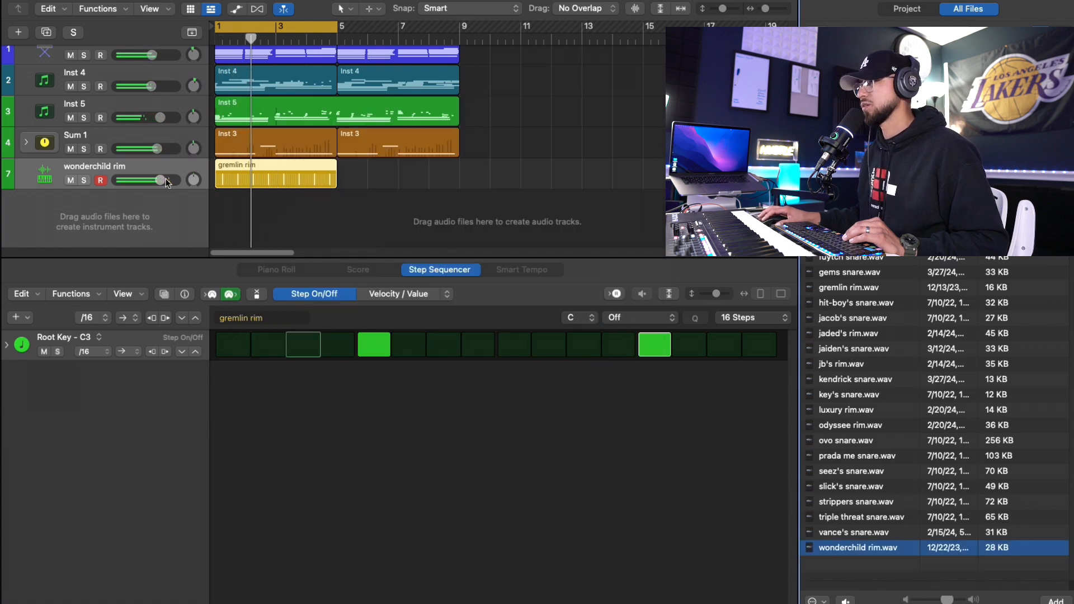
- Audition call me rim.wav and load it onto the rim track with Quick Sampler (Original)
click(851, 226)
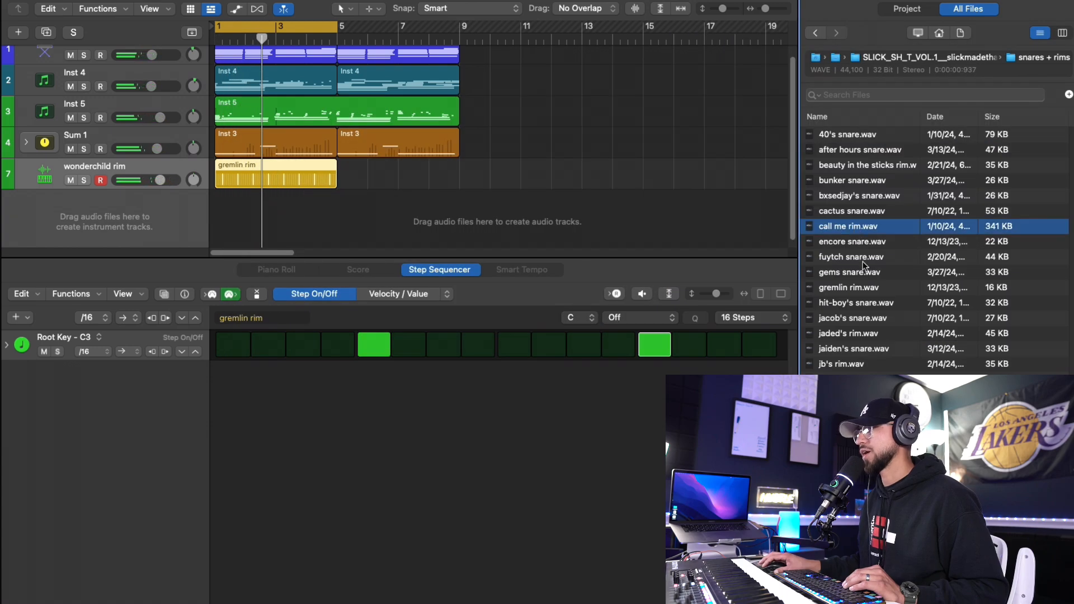
drag(862, 229, 151, 175)
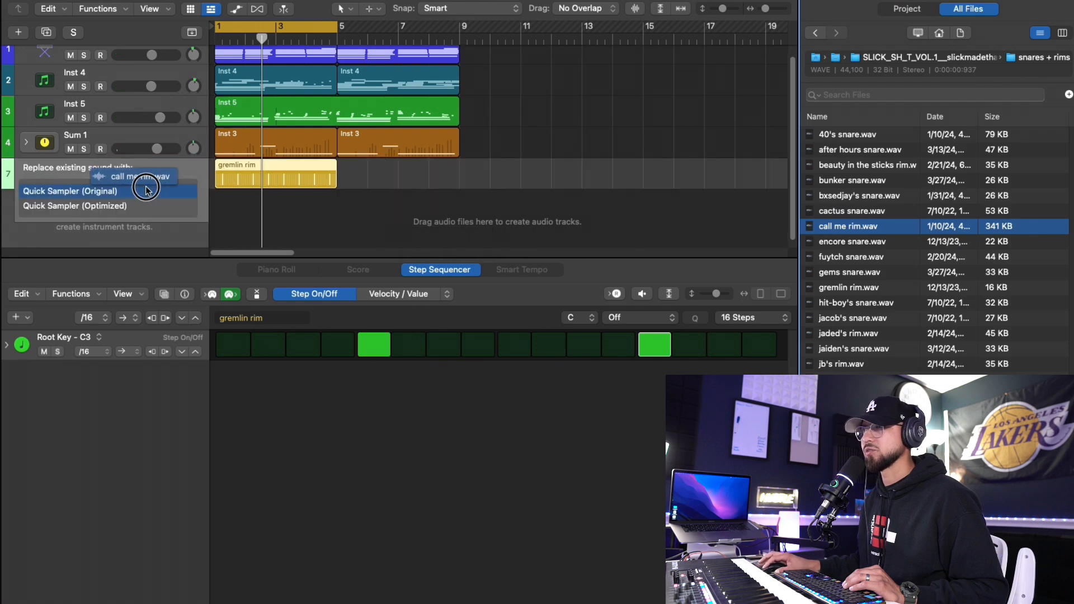
click(139, 194)
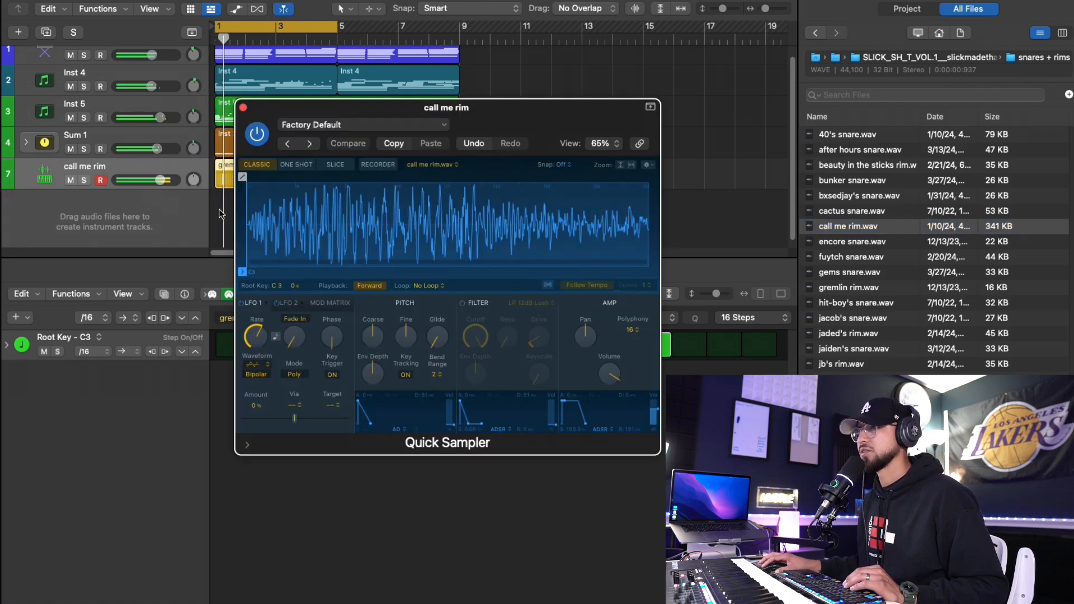
click(242, 107)
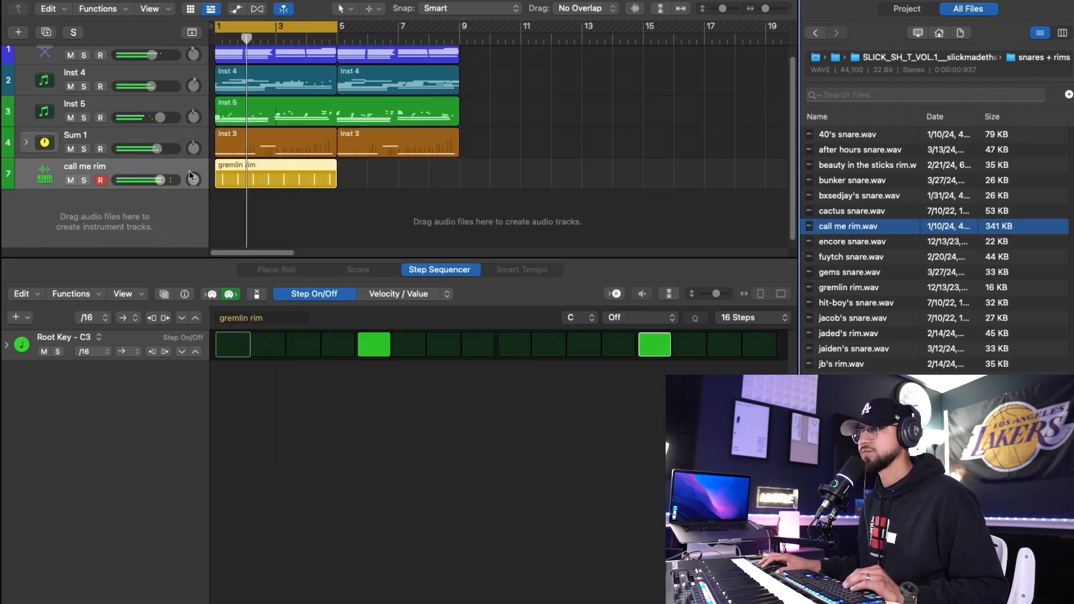
- Load gremlin rim.wav back onto the rim track's Quick Sampler
drag(865, 287, 150, 171)
click(150, 185)
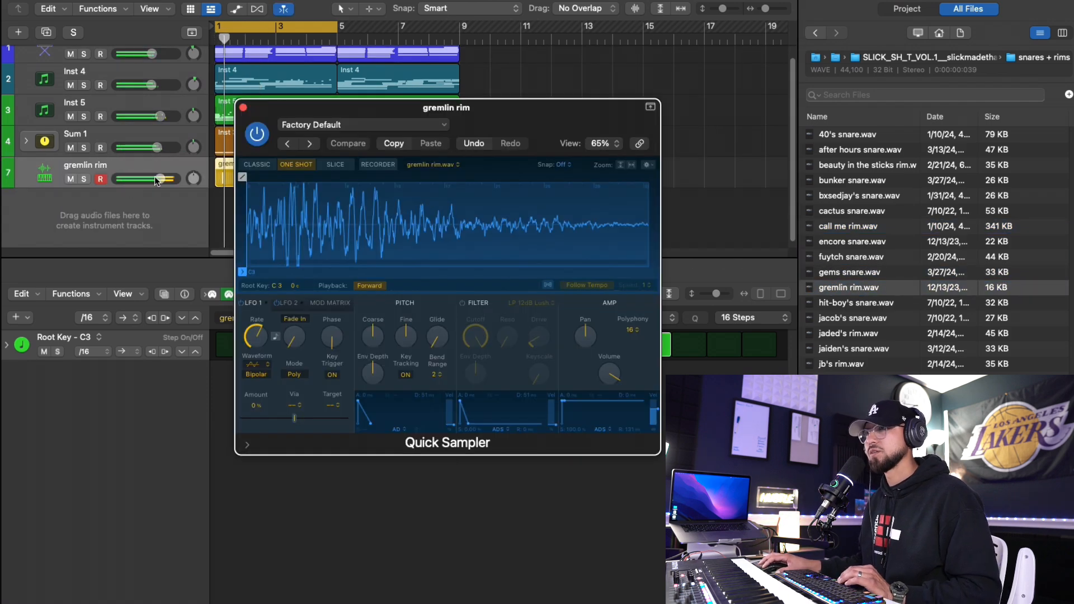
click(243, 108)
- Add ValhallaVintageVerb to the gremlin rim track with the mix at 4.2%
key(i)
click(57, 353)
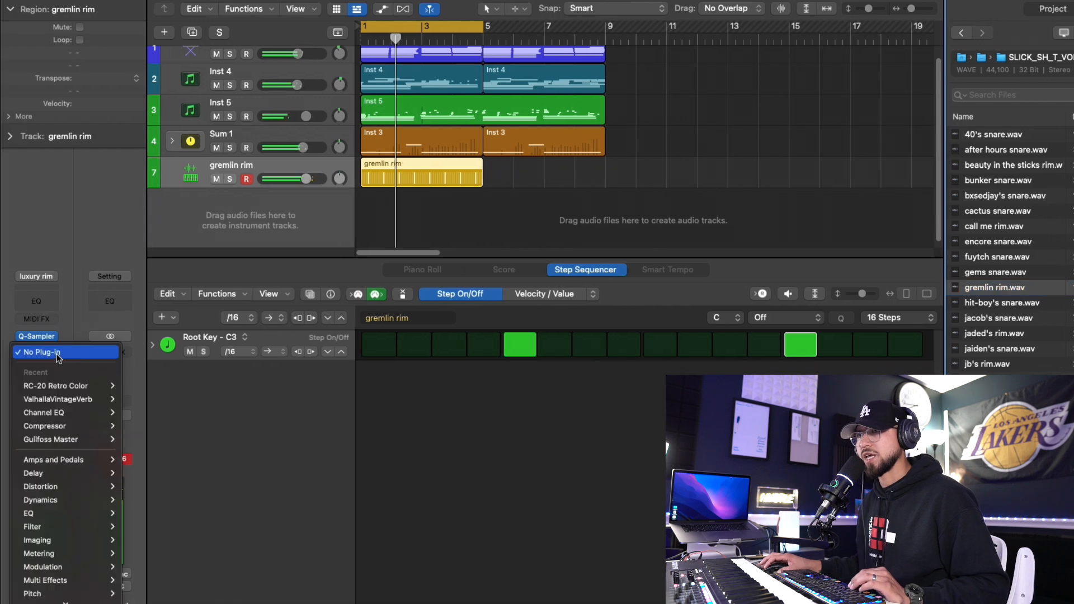
mouse_move(84, 399)
click(130, 400)
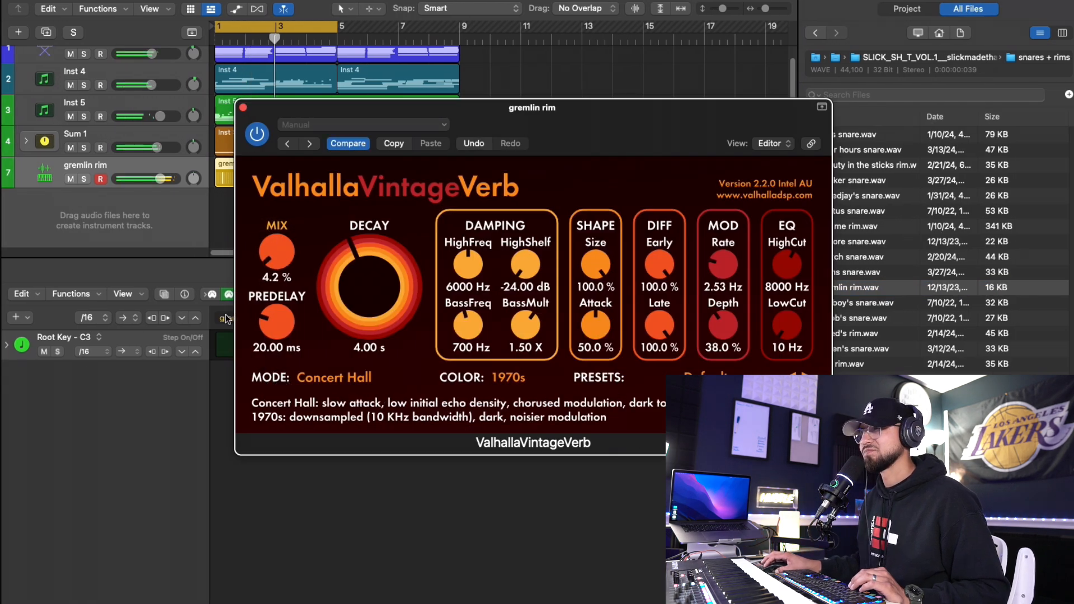
click(243, 108)
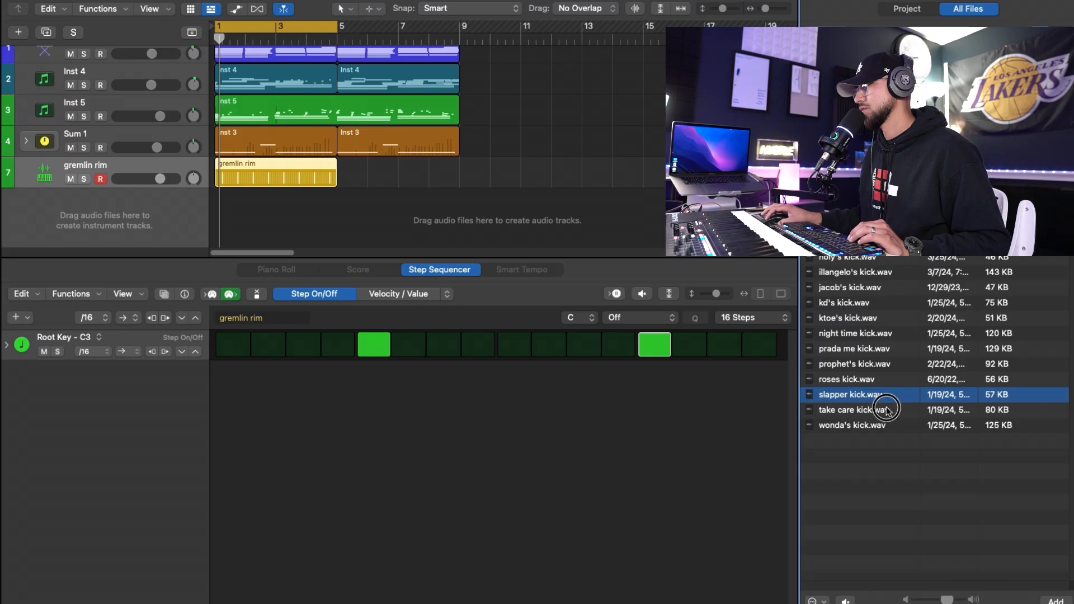
- Load take care kick.wav onto a new track and put the stereo KNOCK plug-in on it
click(887, 410)
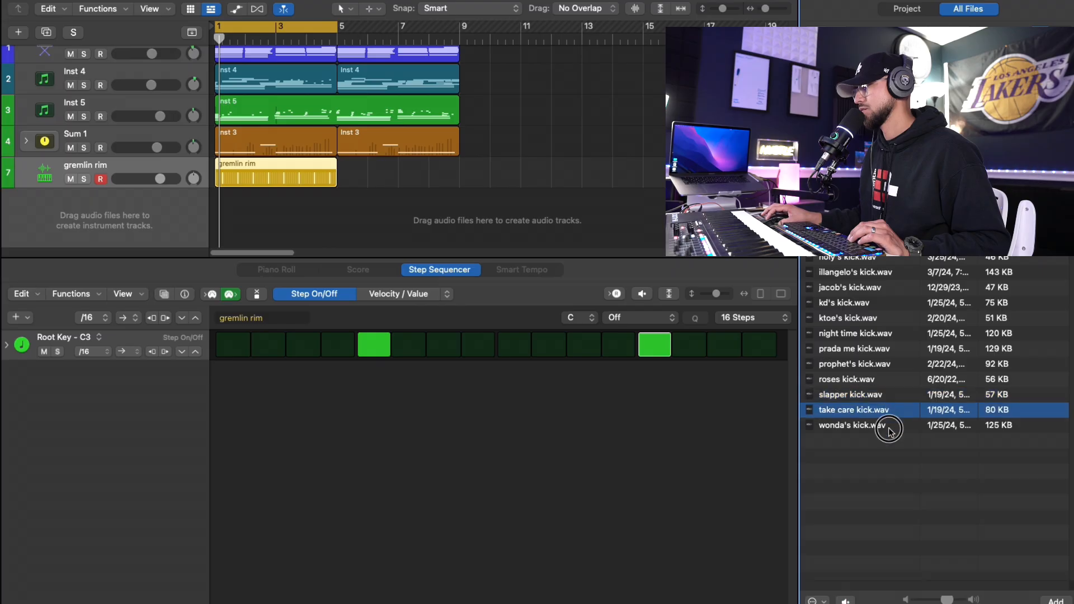
drag(887, 412, 152, 175)
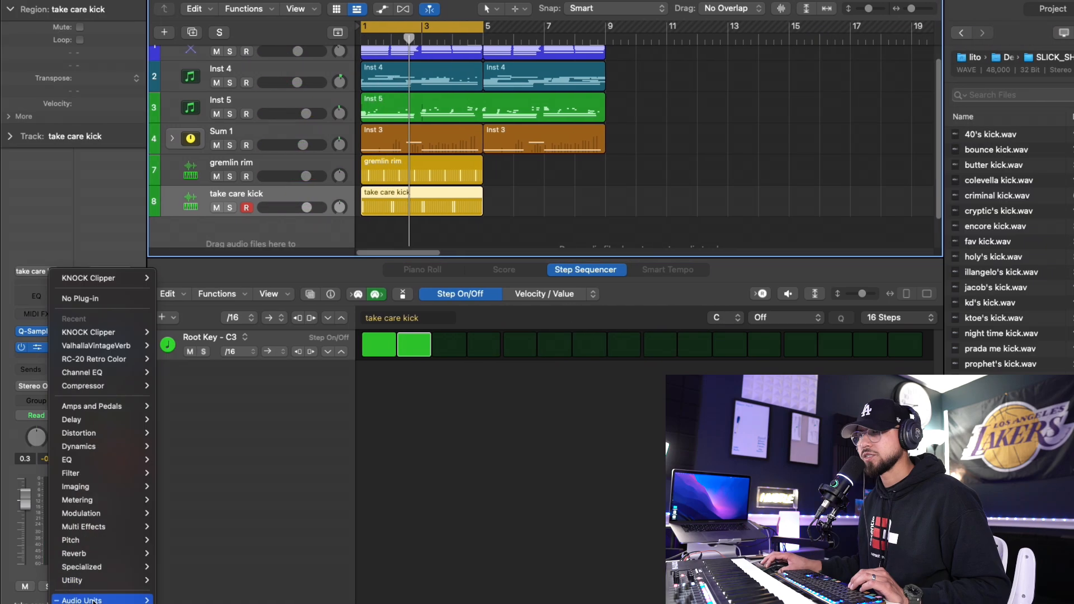
mouse_move(84, 600)
mouse_move(231, 500)
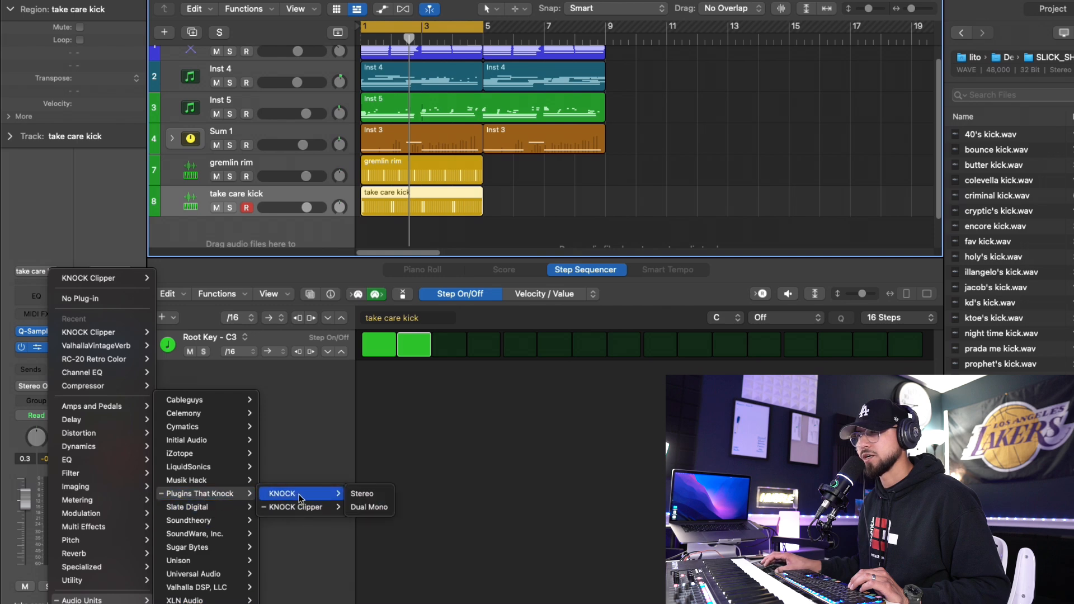
click(364, 494)
click(243, 107)
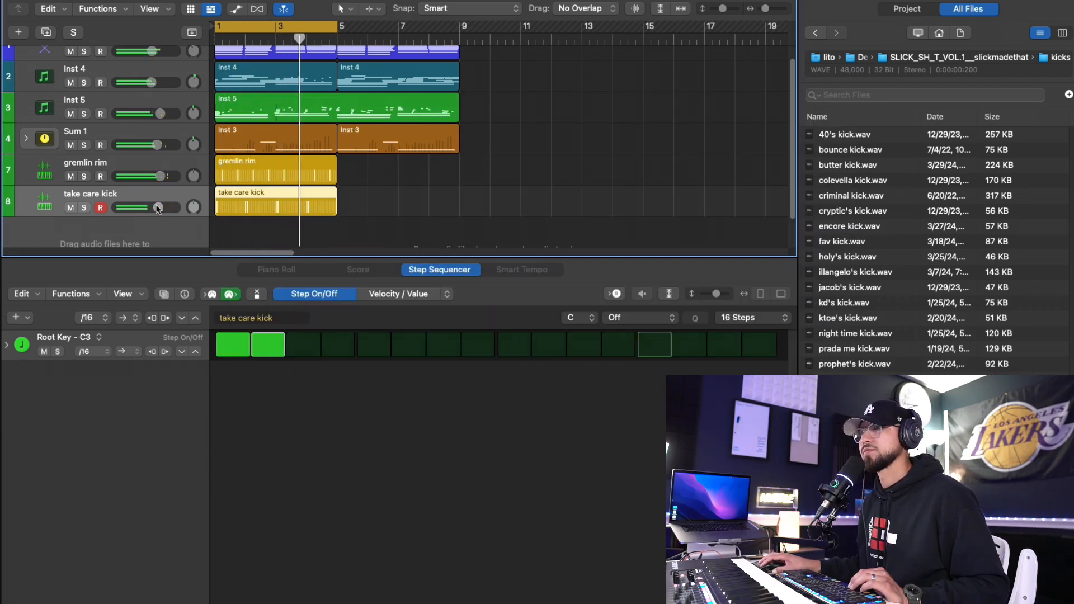
- Audition the prophet's and prada me kicks, and load night time kick.wav onto the kick track with the beat playing
click(857, 369)
click(856, 353)
click(854, 337)
drag(886, 334, 160, 216)
key(space)
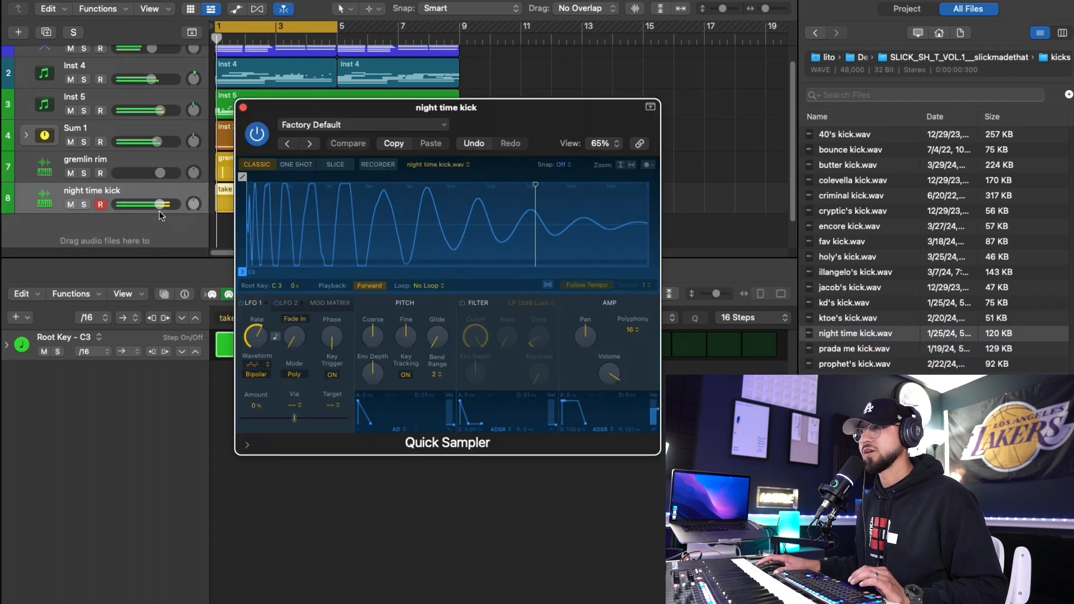
click(244, 108)
- Replace the kick track's sample with kd's kick.wav and listen to it with the beat
click(851, 304)
drag(851, 304, 137, 210)
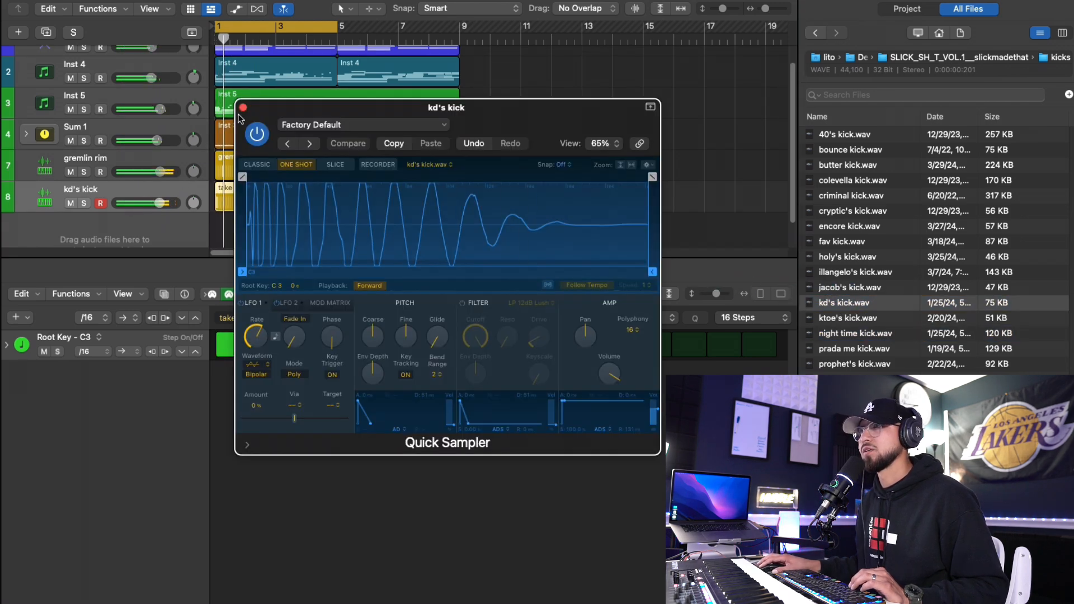
click(244, 109)
click(161, 203)
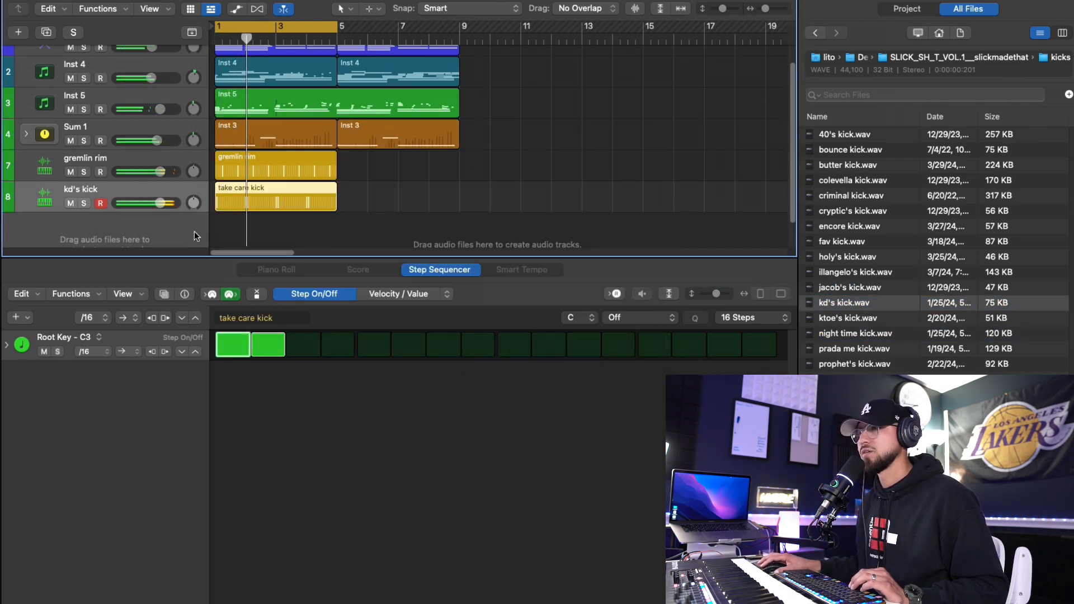
- Add a kick hit on step 12 and extend the kick pattern to 32 steps
click(627, 354)
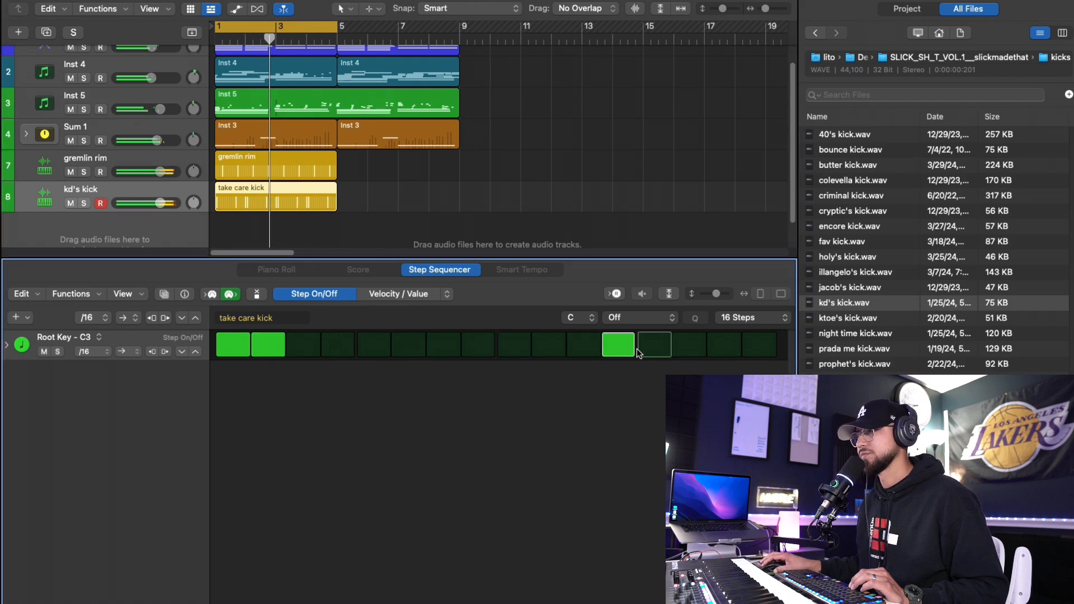
click(753, 317)
click(733, 363)
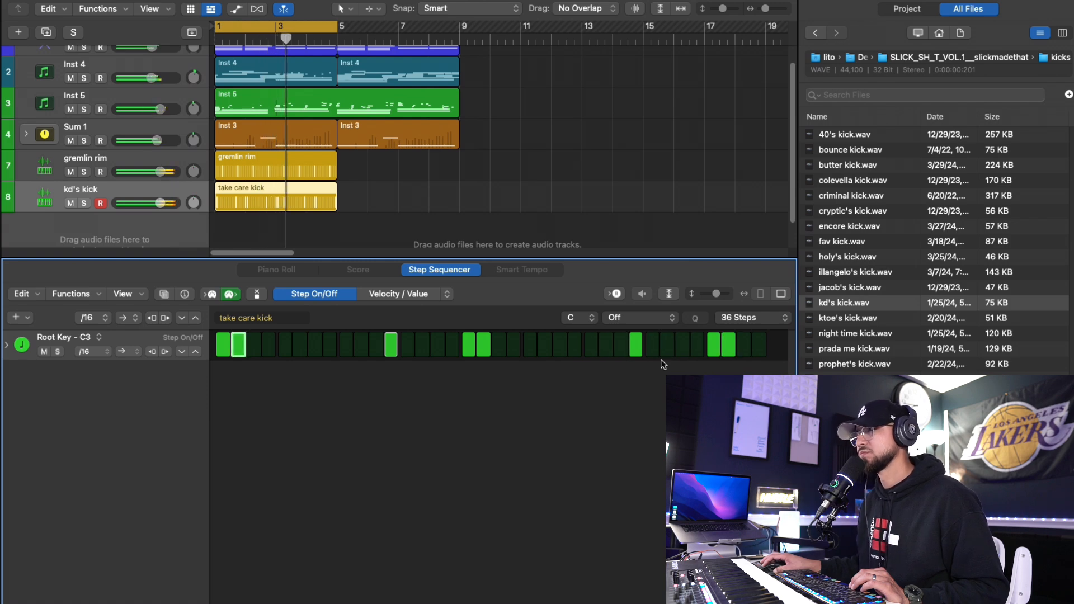
click(734, 319)
click(736, 306)
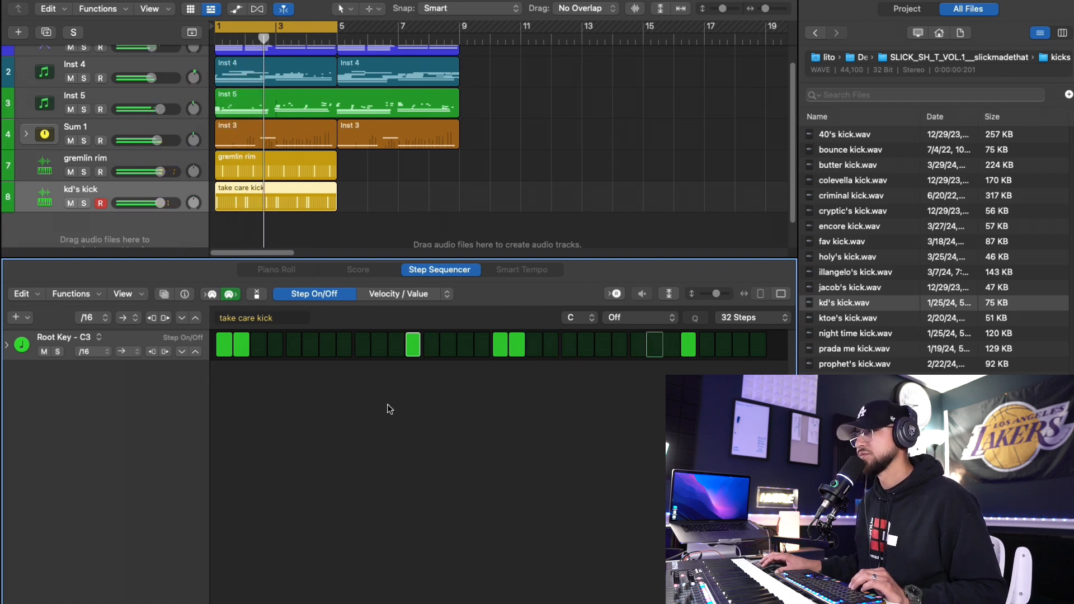
- Place kick hits on steps 25 and 27 instead of step 28, and raise the kick track's volume slightly
click(638, 347)
click(670, 348)
drag(156, 203, 164, 204)
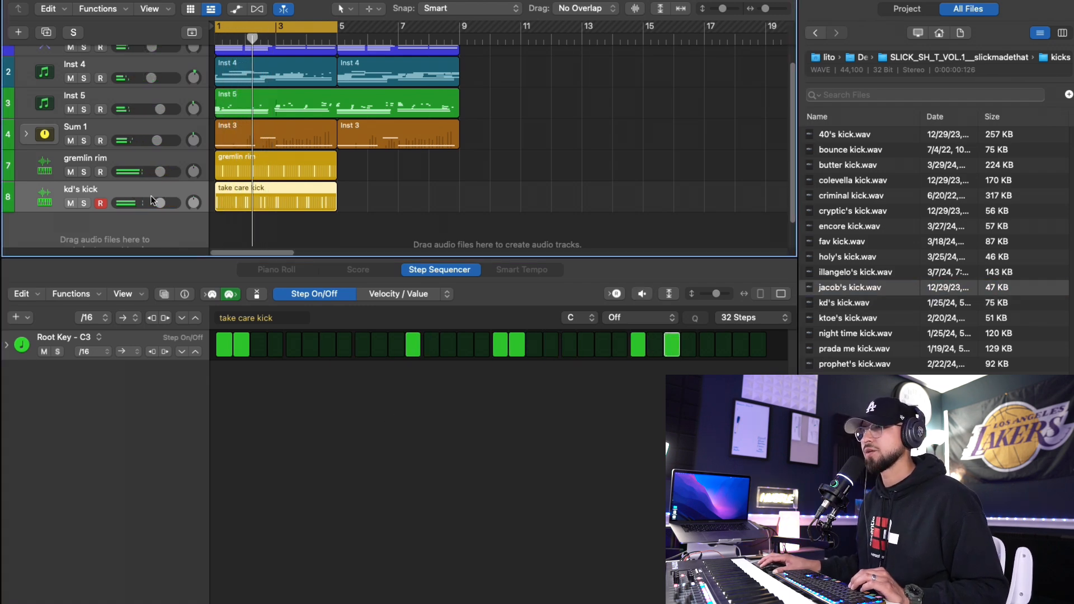
- Add a Channel EQ to the kick with a 36 Hz, 48 dB/Oct low cut and a +2.4 dB boost at 99.5 Hz, Q 1.30
click(35, 296)
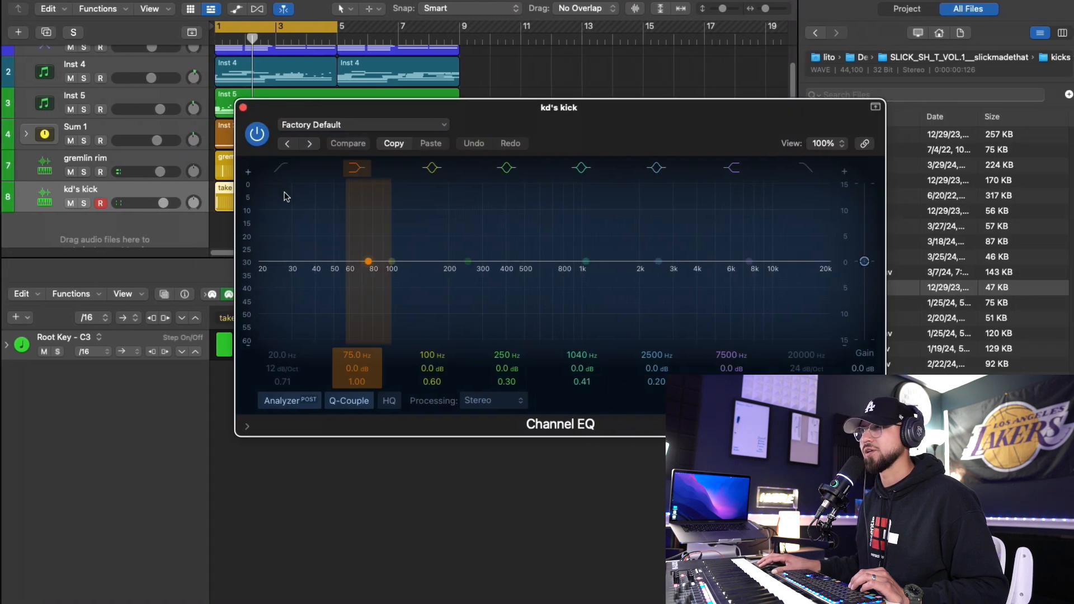
click(281, 167)
drag(396, 260, 397, 242)
drag(392, 246, 397, 252)
drag(260, 277, 265, 281)
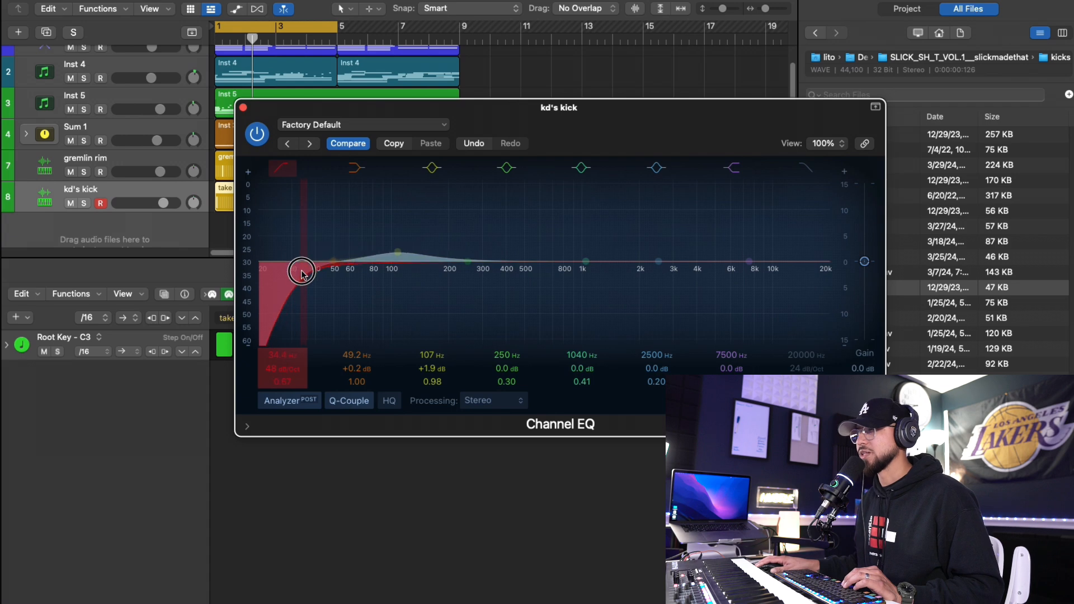
drag(398, 252, 392, 249)
drag(431, 383, 431, 376)
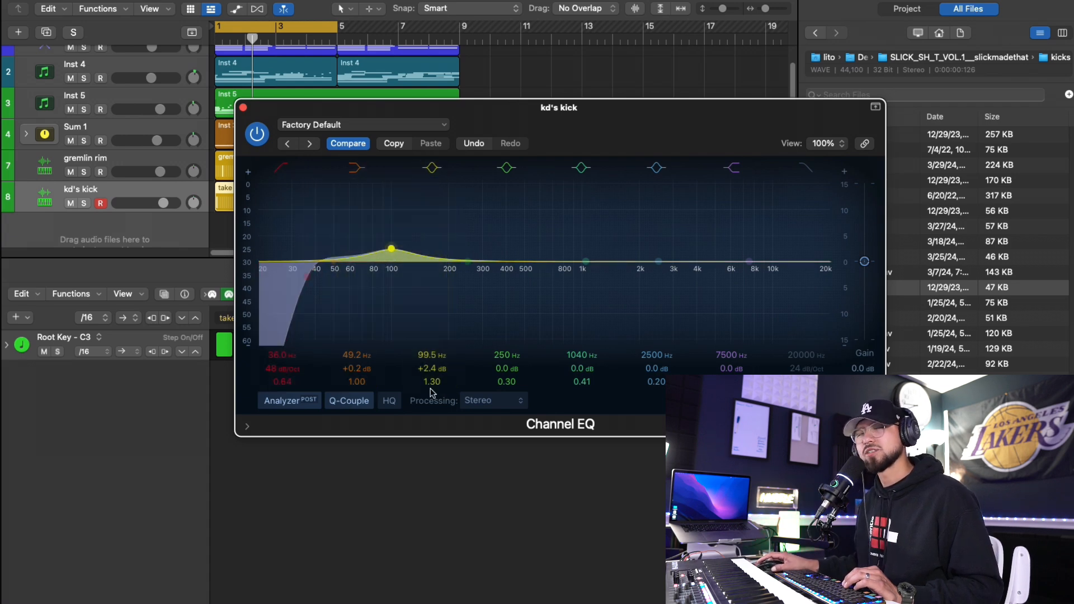
- Shift the kick EQ's low-end boost and low cut slightly lower in frequency while the beat plays
drag(393, 250, 380, 249)
key(space)
drag(307, 276, 297, 278)
scroll(380, 249, up, 3)
drag(380, 249, 374, 252)
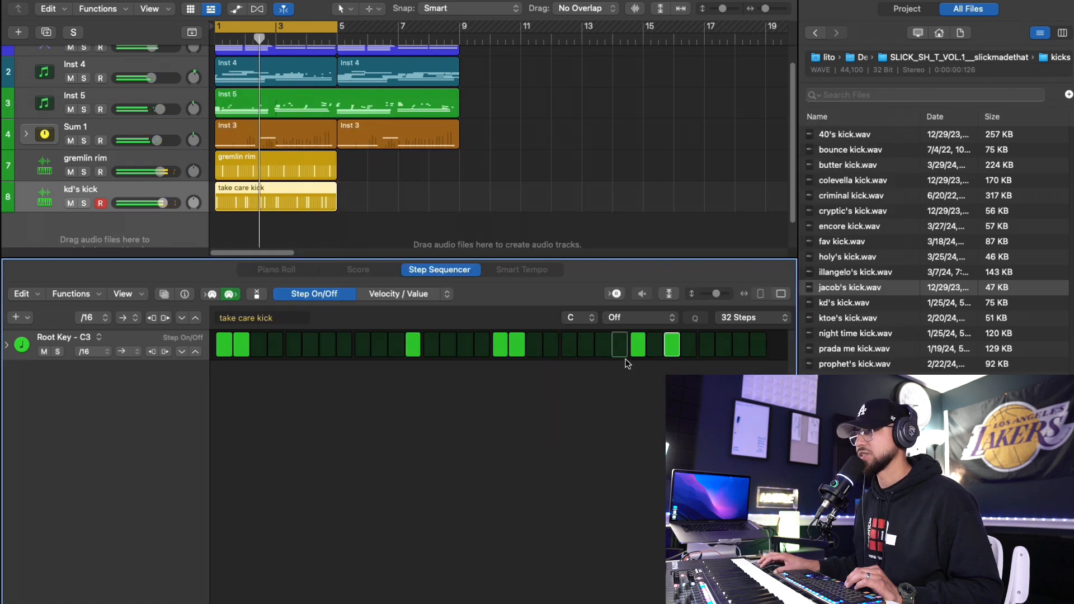
- Remove the kick hit on step 27 and replace the kick track's sample with jacob's kick.wav
click(672, 347)
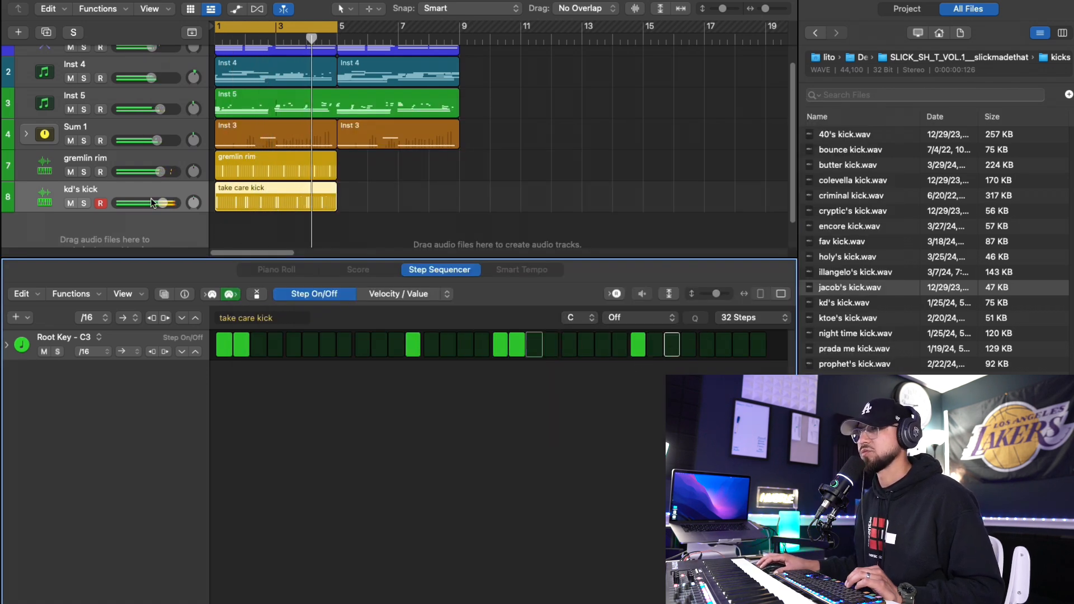
click(844, 229)
double_click(847, 288)
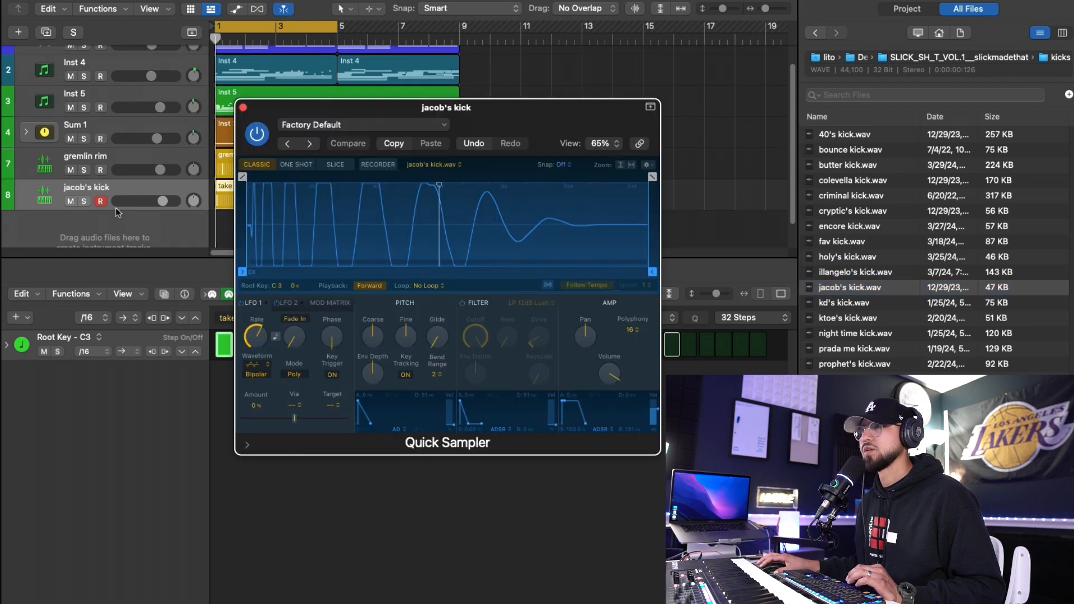
click(243, 107)
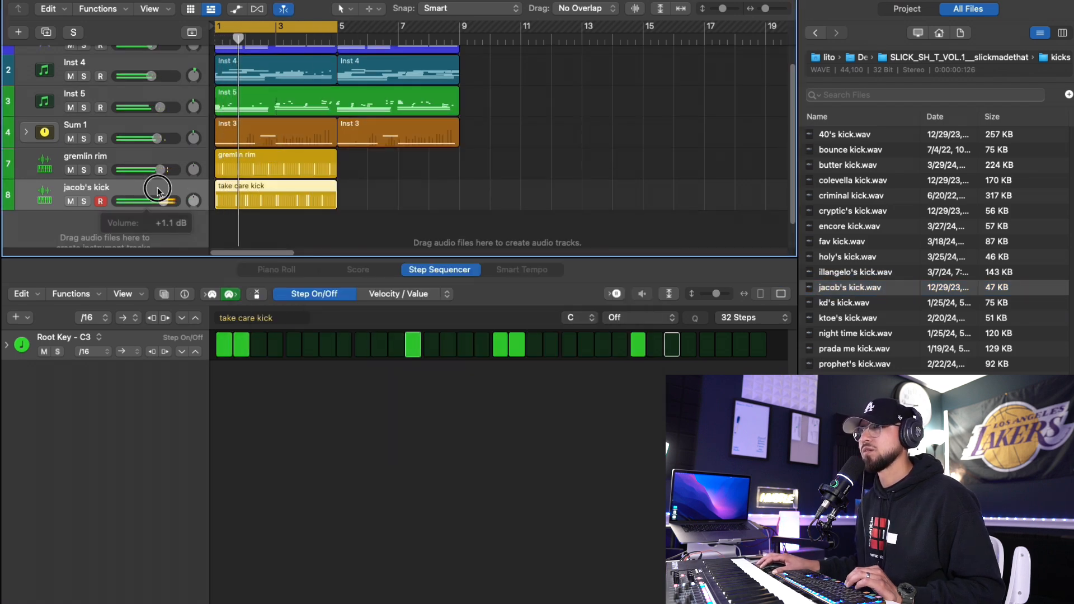
key(i)
click(37, 287)
key(i)
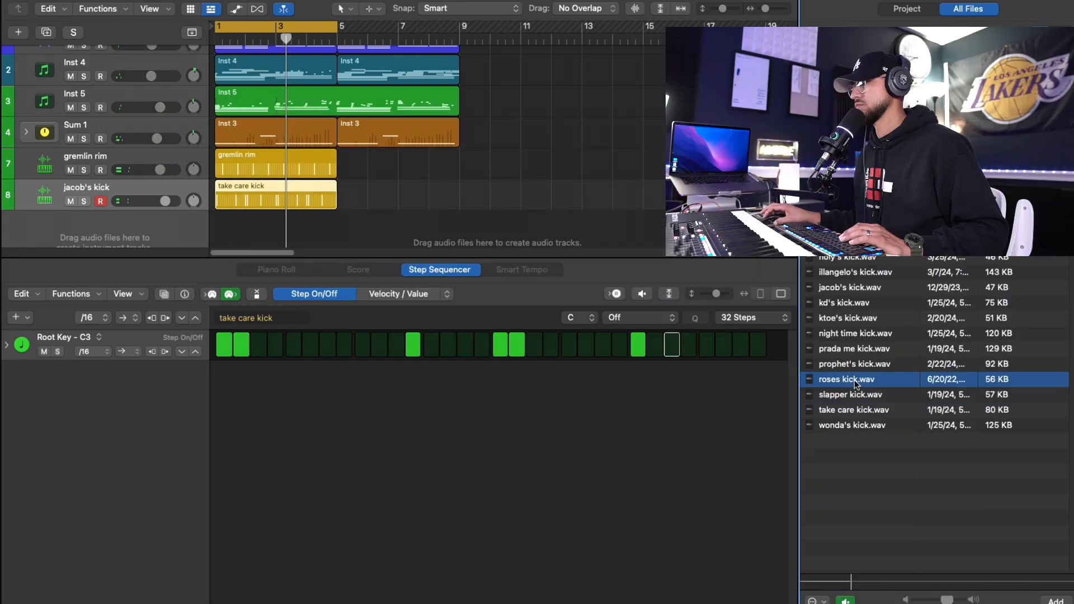
- Audition prophet's kick.wav and load it onto the kick track
click(857, 365)
drag(858, 367, 160, 206)
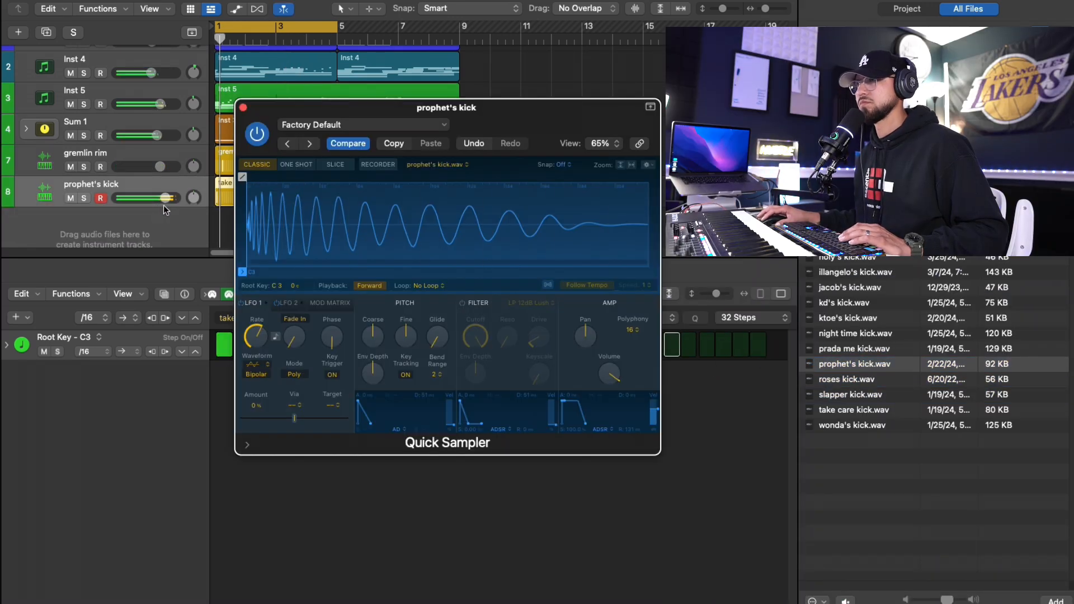
click(243, 108)
- Rework the end of the kick pattern by removing the hit on step 25 and adding hits on steps 27 and 30
click(640, 347)
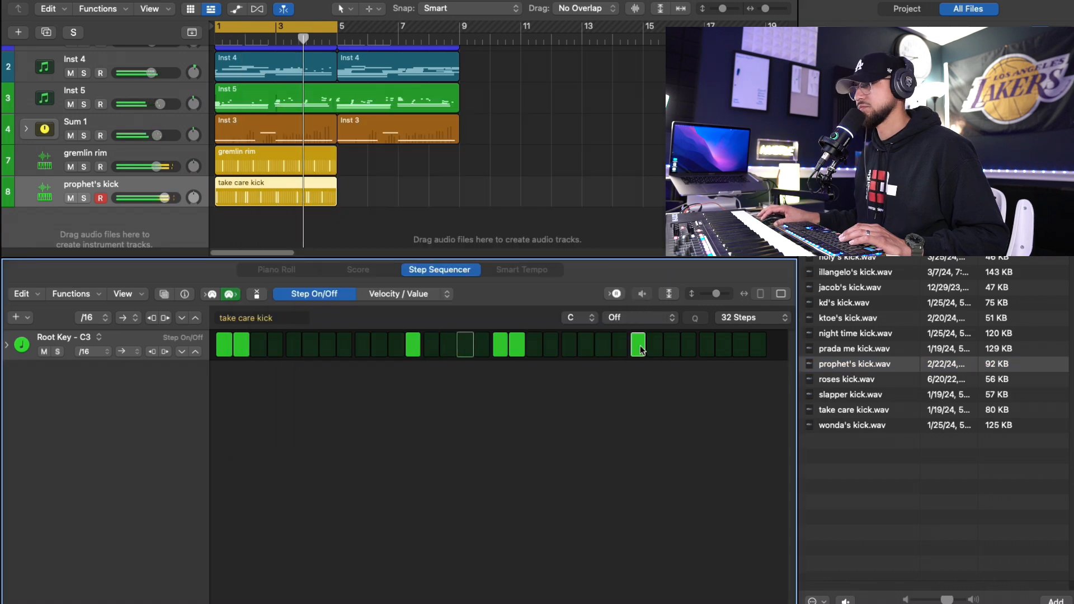
click(640, 347)
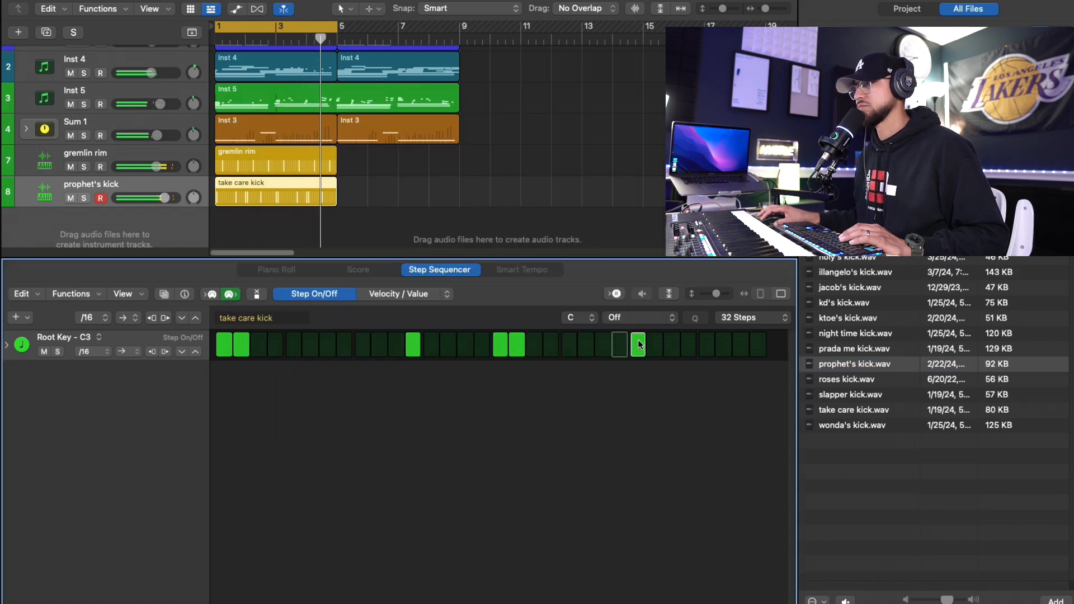
click(723, 347)
click(671, 347)
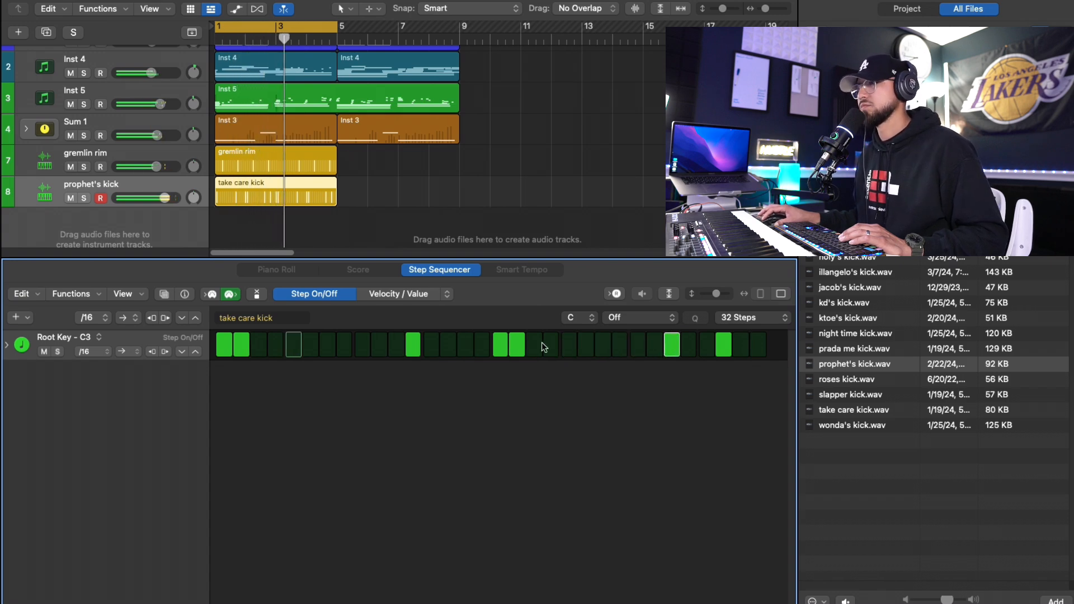
- Try take care kick.wav and jacob's kick.wav as the kick track's sample against the beat
key(space)
click(839, 410)
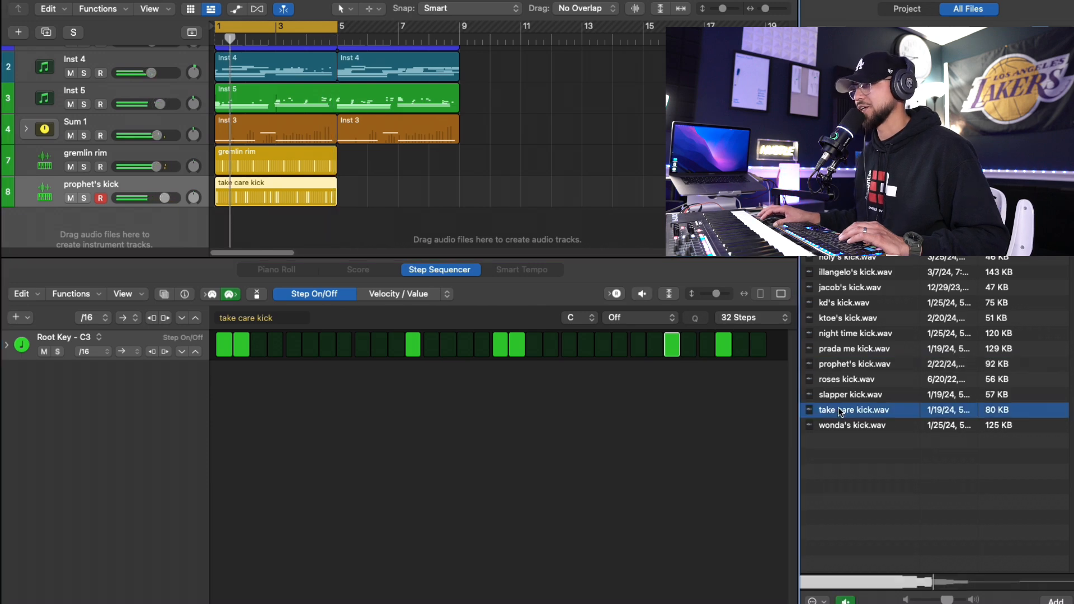
drag(901, 414, 188, 200)
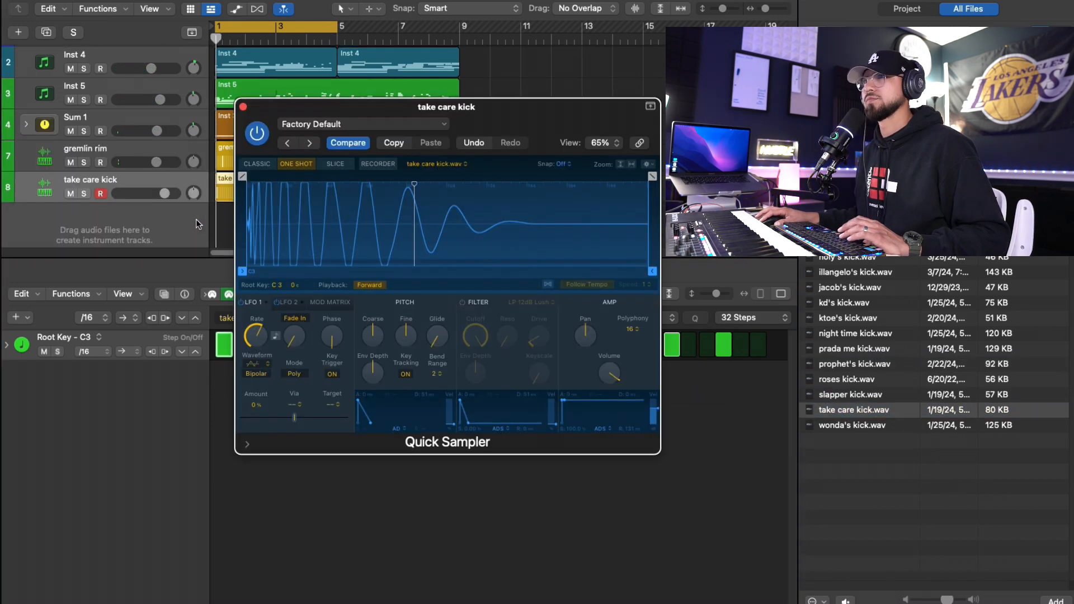
key(space)
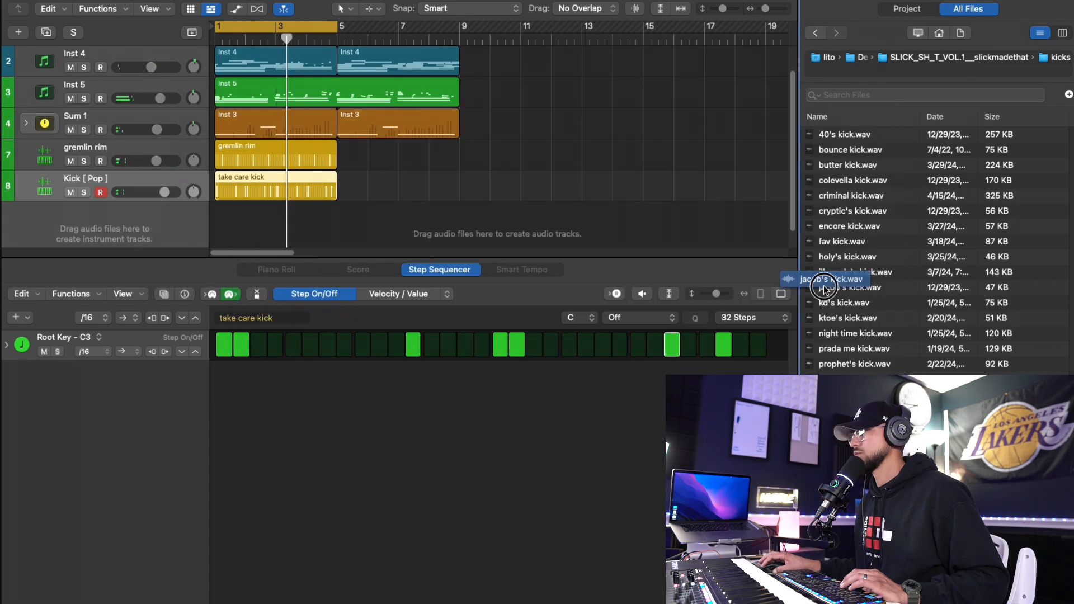
drag(824, 287, 132, 198)
click(247, 109)
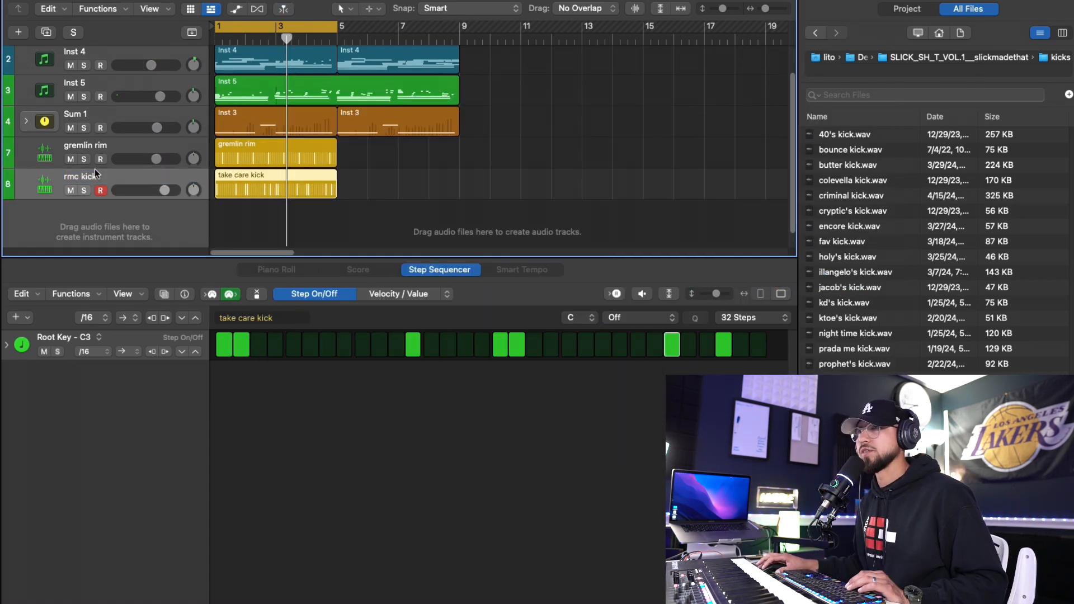
- Shape the kick track with Channel EQ, boosting 81 Hz by 3.5 dB and cutting the lowest frequencies with a steep low-cut
key(space)
mouse_move(163, 192)
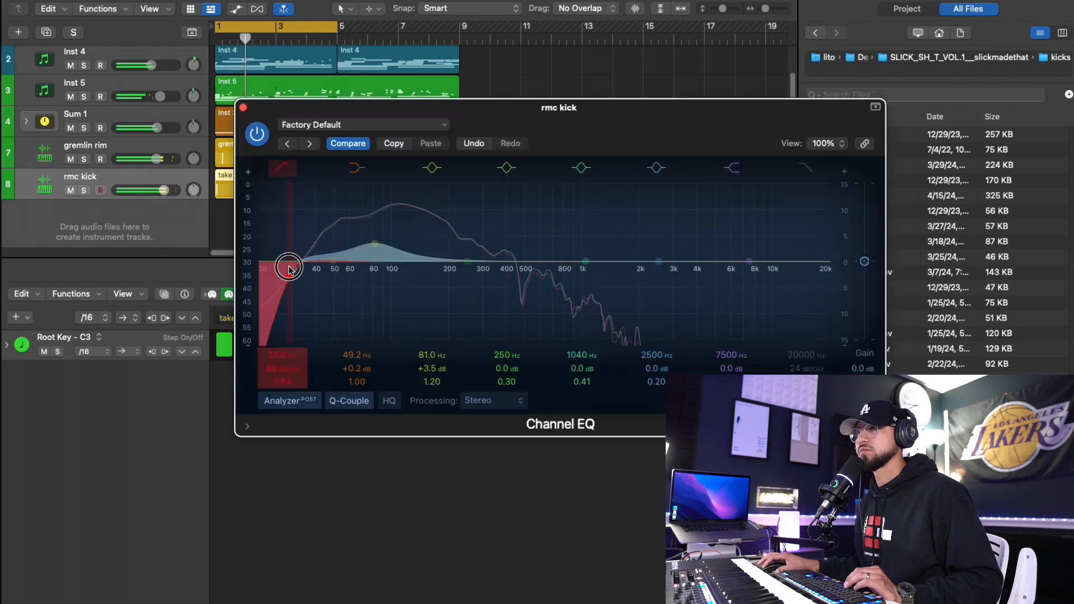
drag(391, 256, 359, 248)
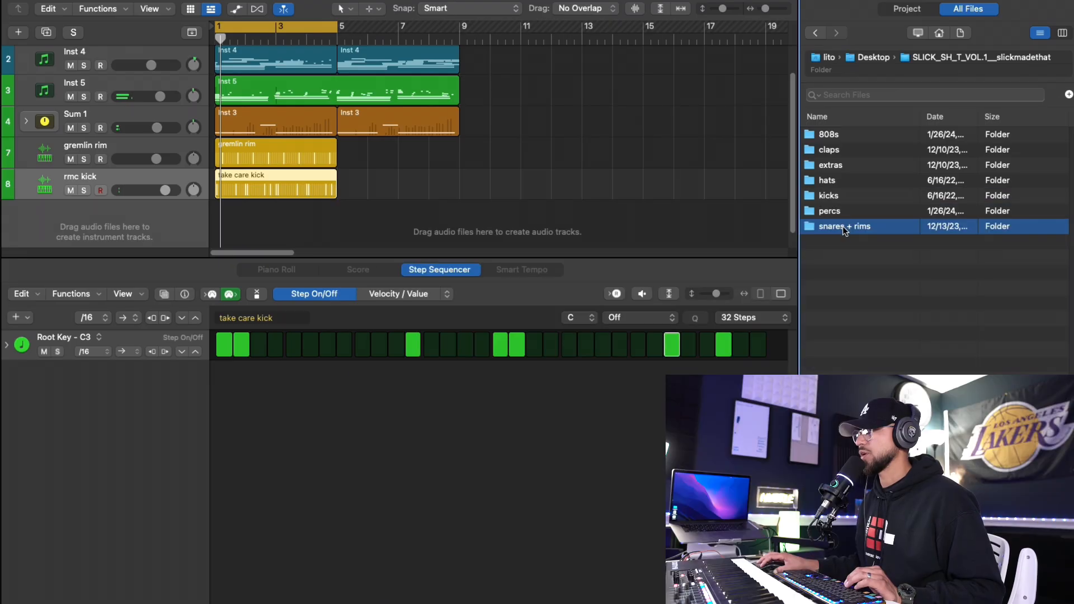
- Audition samples in the percs folder and load dahi's perc.wav onto a new instrument track
click(838, 212)
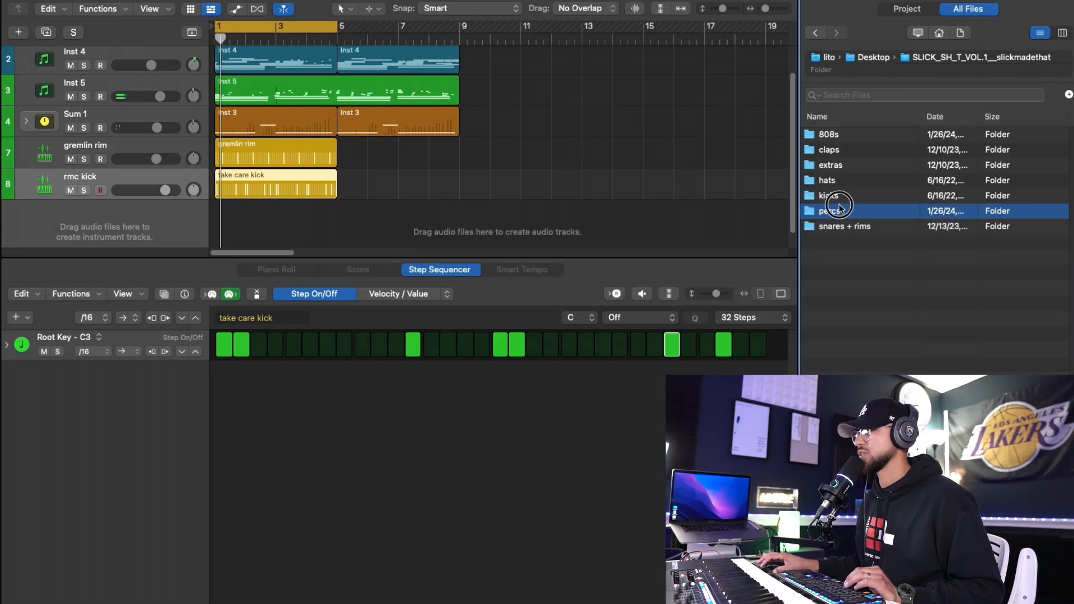
double_click(841, 212)
click(846, 182)
click(848, 196)
click(851, 209)
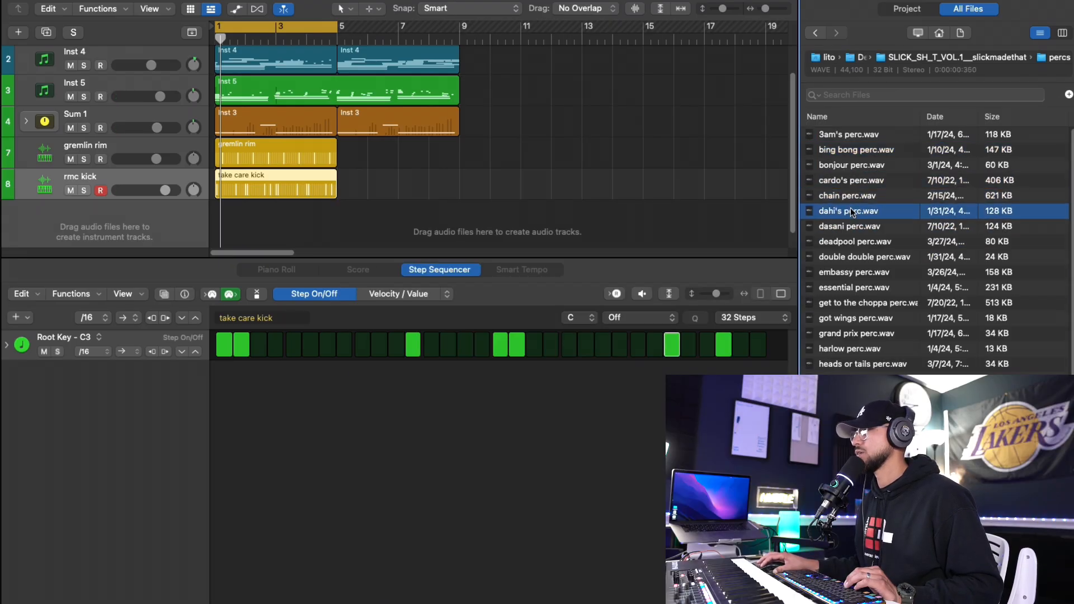
drag(852, 214, 184, 150)
- Record a dahi's perc hit in the second half of bar 3 and quantize it to 1/16 notes
click(277, 270)
key(space)
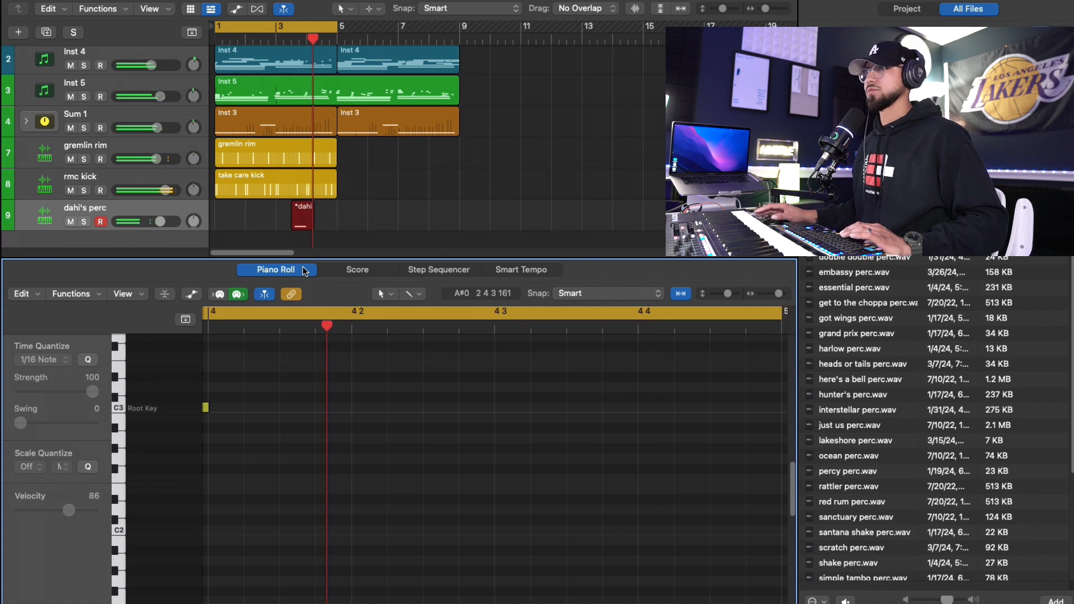
key(space)
key(super+a)
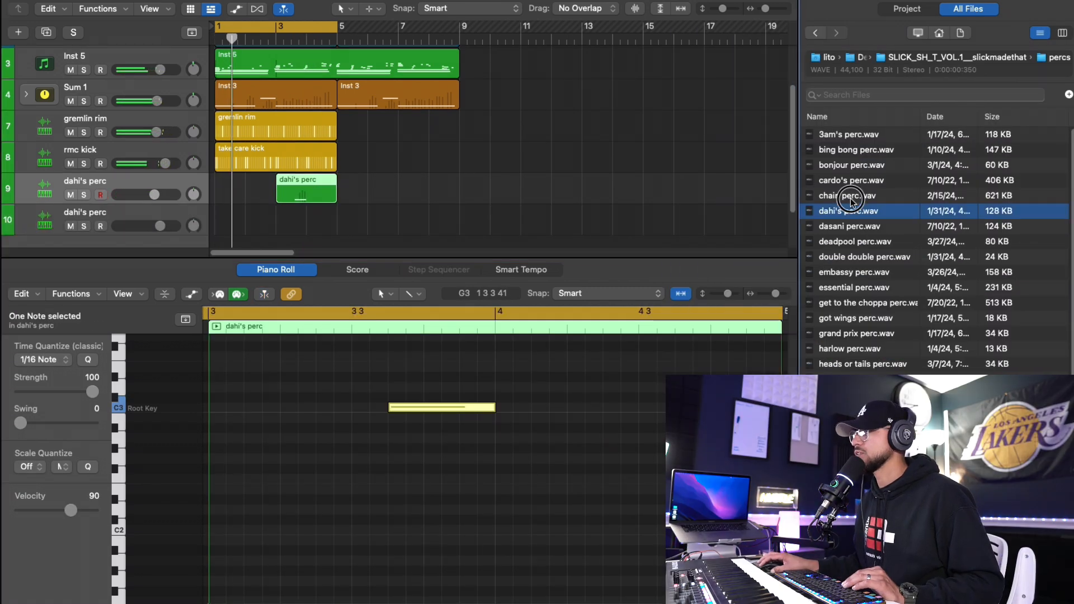
- Audition more percussion samples and load got wings perc.wav onto the track below dahi's perc
click(852, 180)
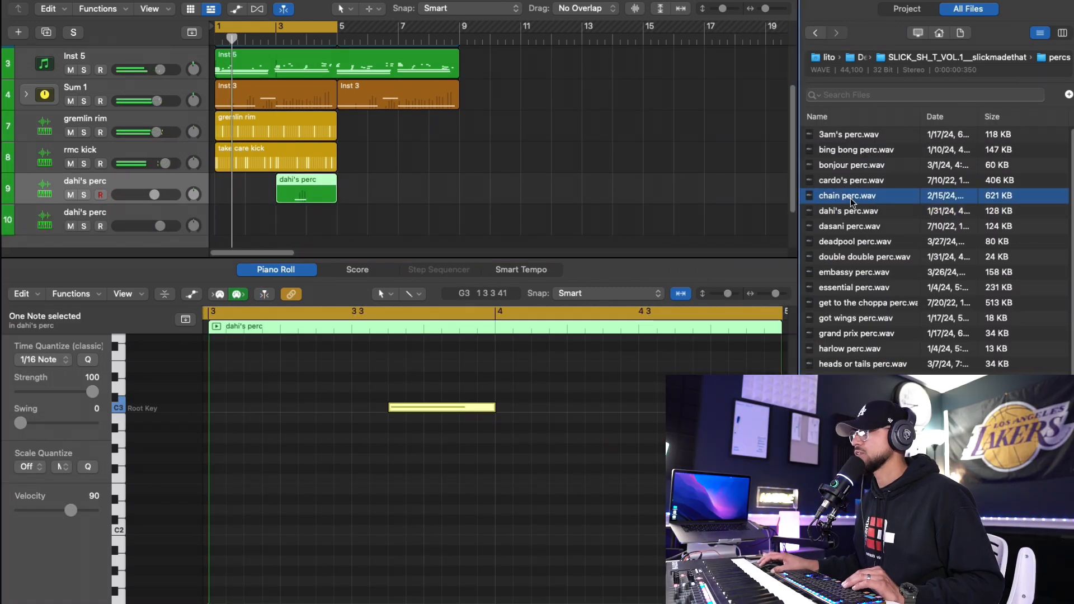
click(856, 318)
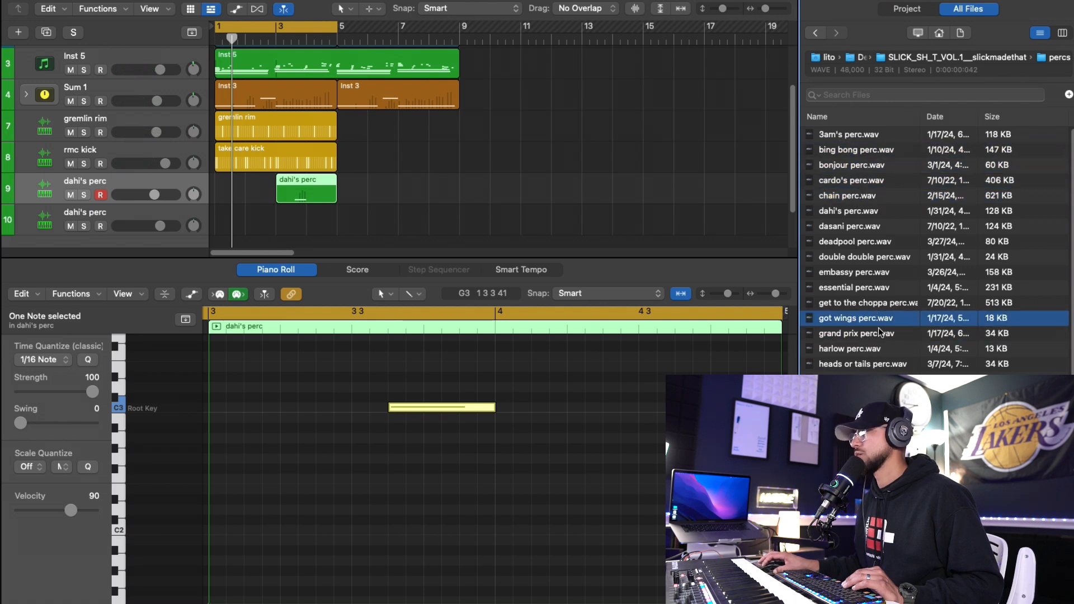
drag(856, 318, 157, 214)
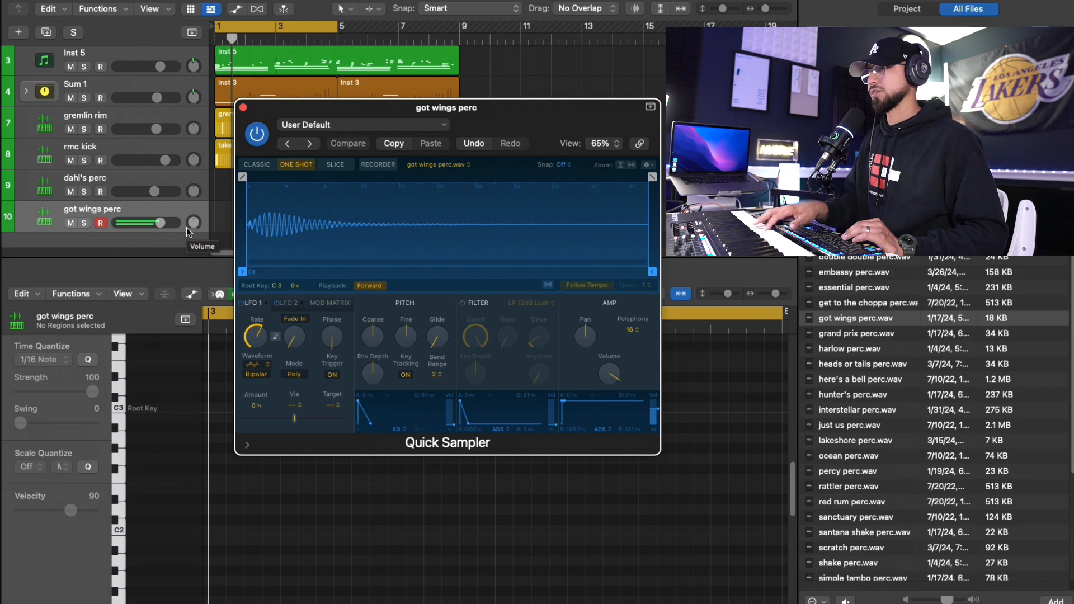
key(space)
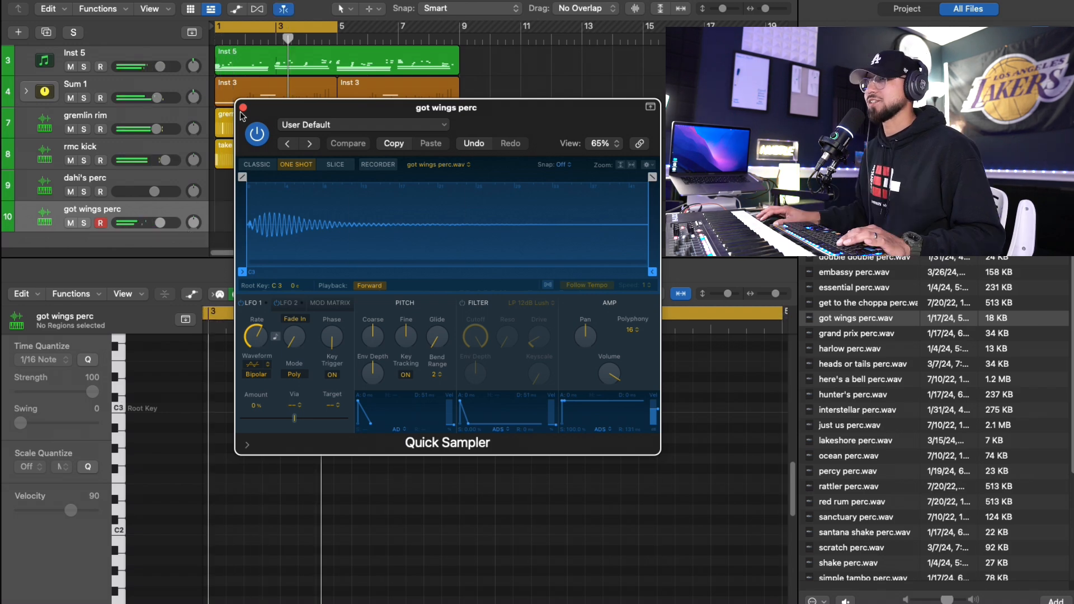
click(243, 108)
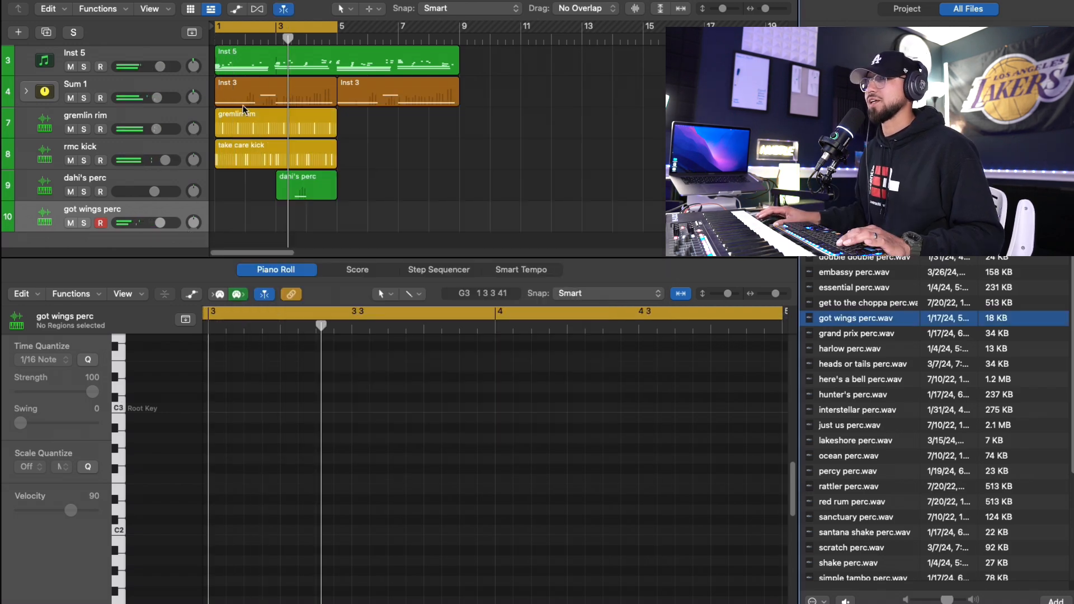
- Record got wings perc hits over bars 1–2 and delete the early hit, keeping the two at the end of bar 2
key(space)
key(r)
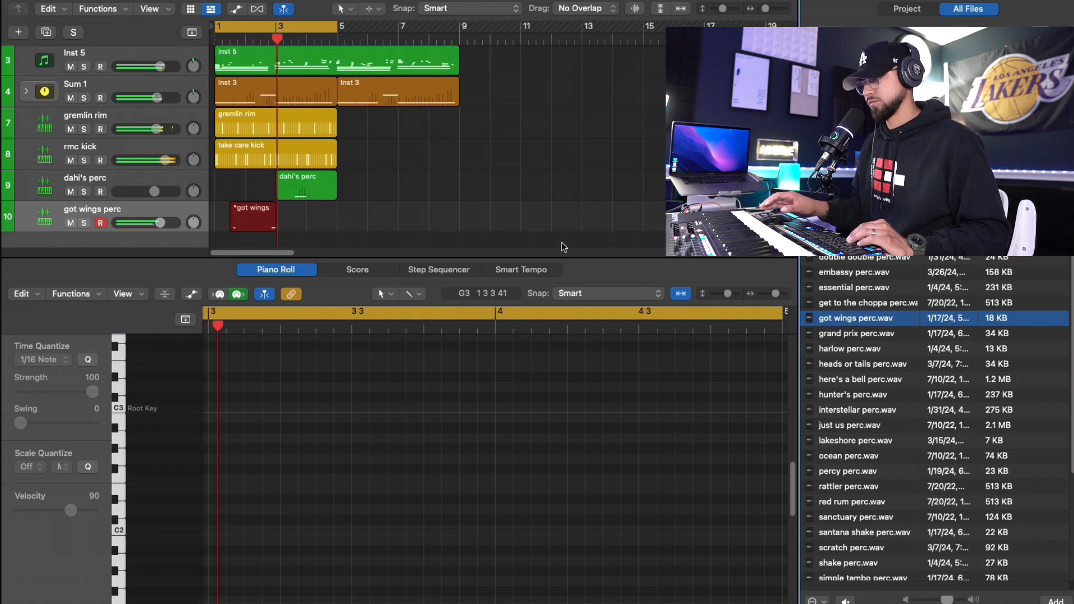
key(space)
click(412, 407)
key(Delete)
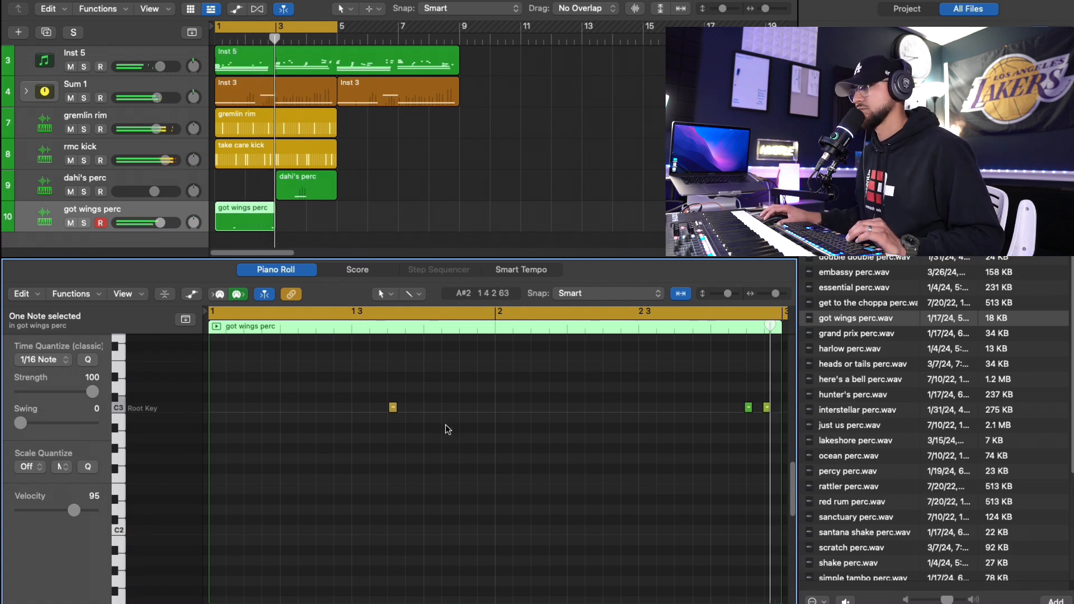
- Insert a stereo Echo on the dahi's perc track, set its wet level to 18%, and check the track in solo
click(158, 174)
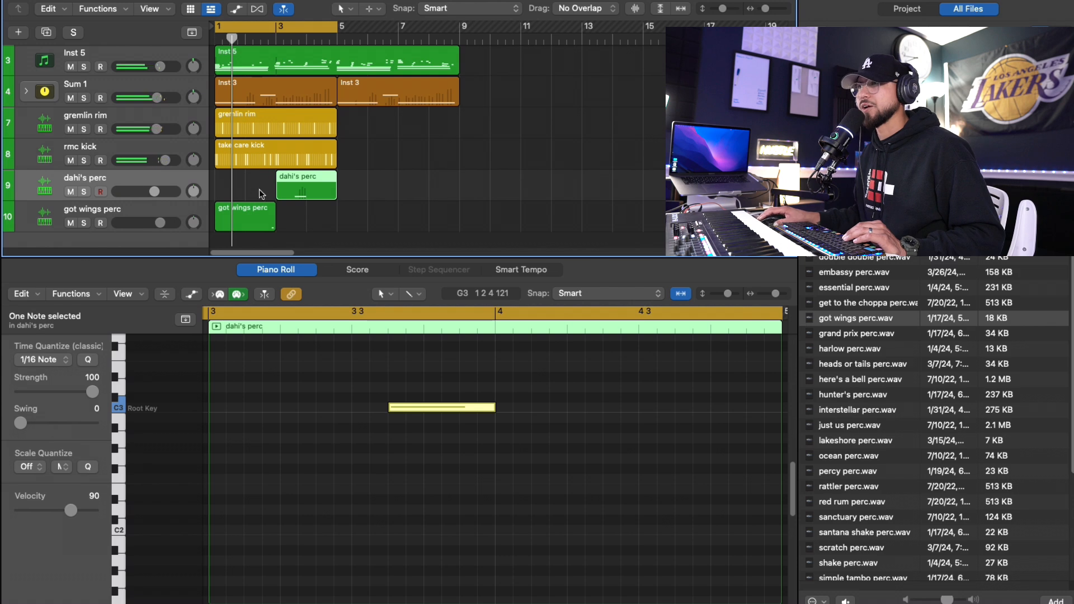
key(i)
click(62, 348)
mouse_move(80, 420)
mouse_move(168, 433)
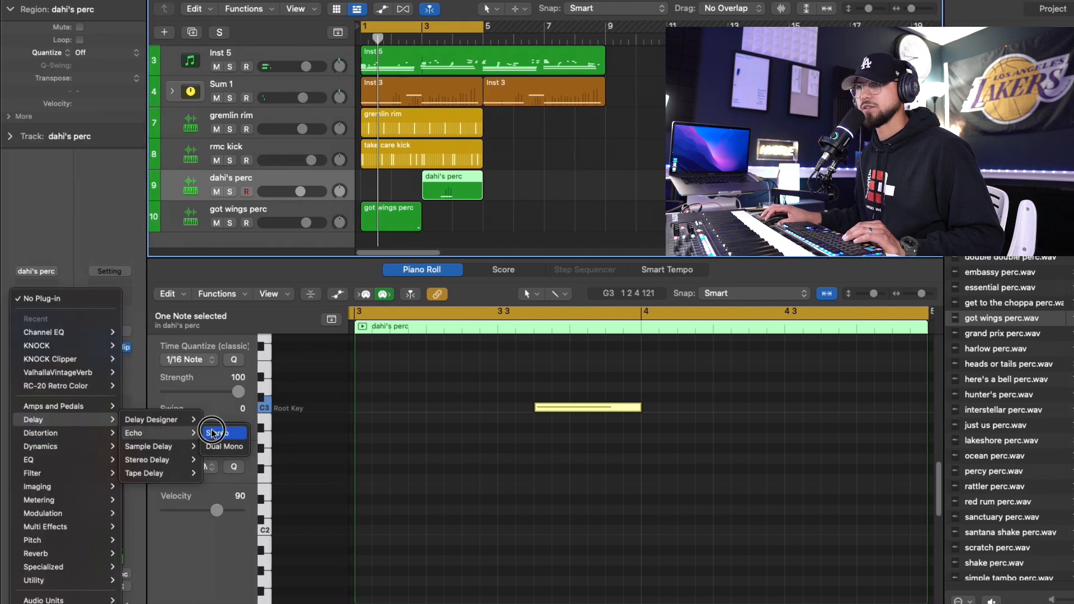
click(213, 433)
key(i)
key(s)
drag(458, 289, 455, 275)
key(space)
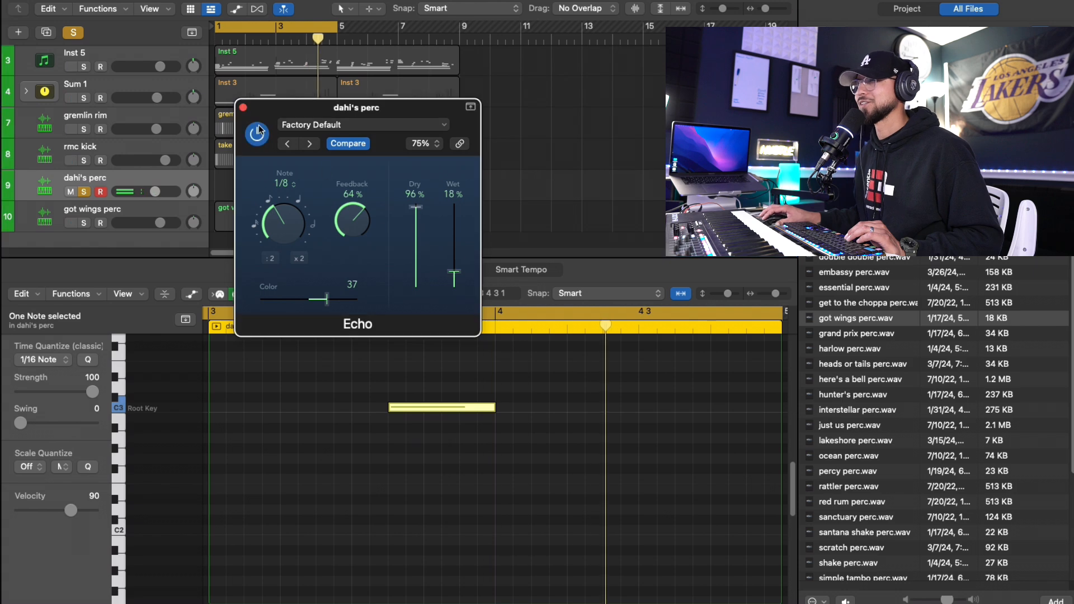
click(243, 108)
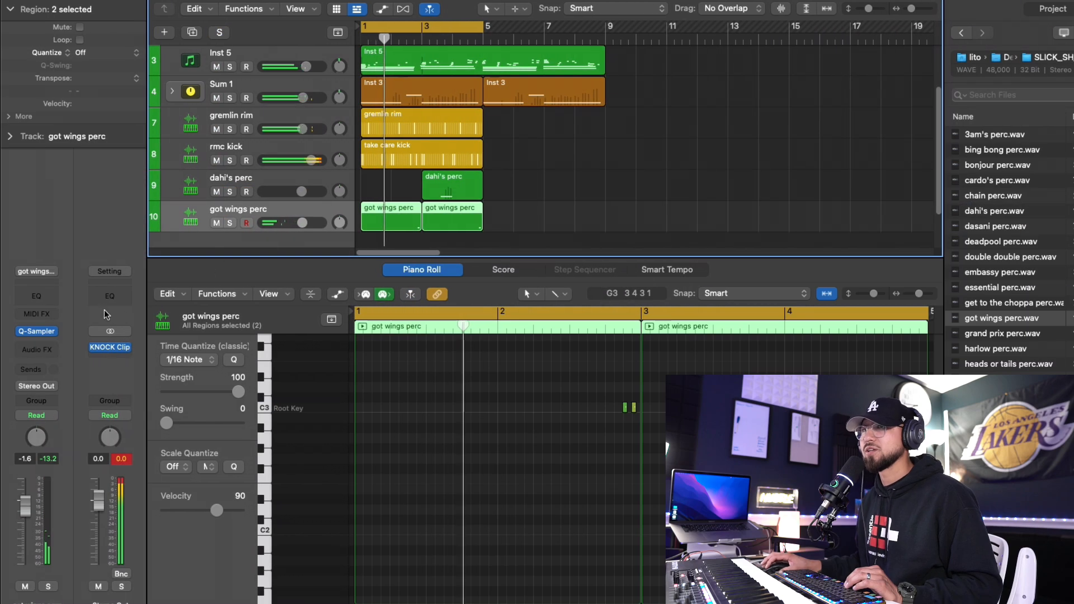
- Insert a stereo ValhallaVintageVerb on the got wings perc track, reduce its mix, and lower the track volume slightly
click(56, 344)
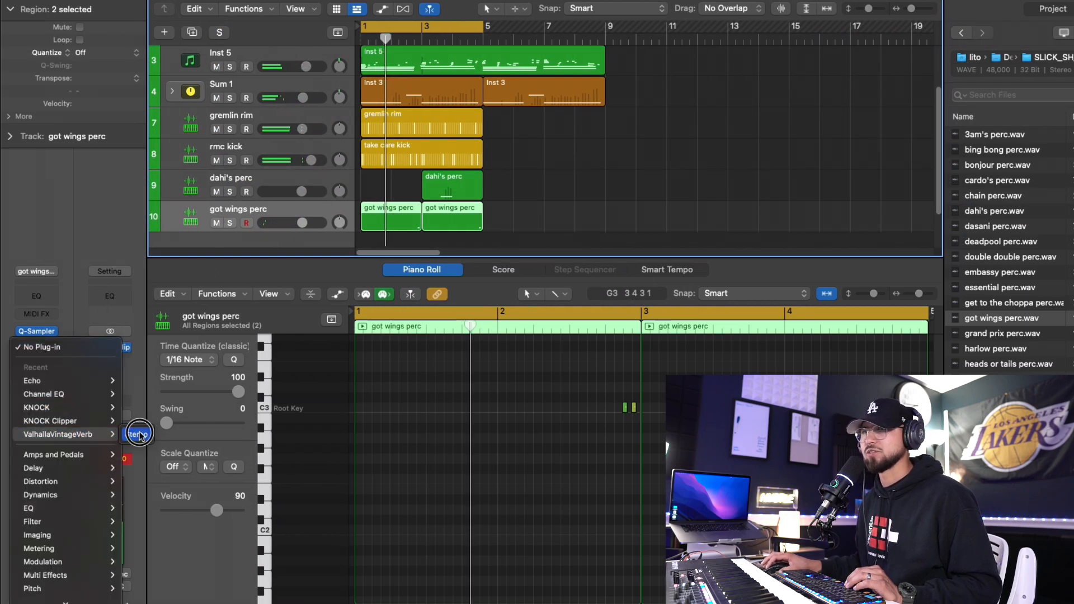
click(140, 436)
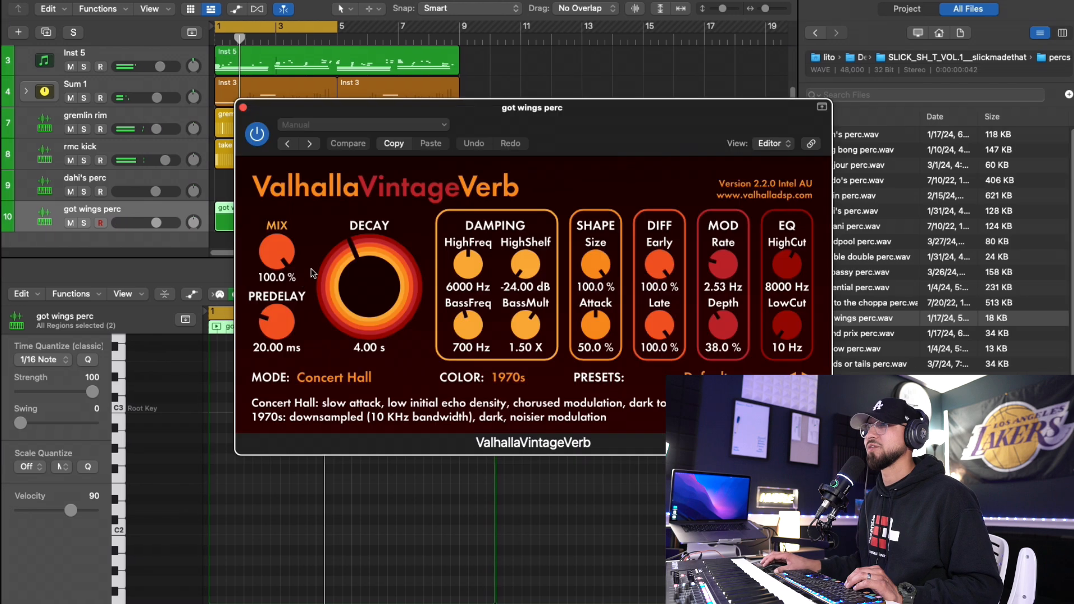
mouse_move(279, 255)
mouse_down()
mouse_move(275, 395)
mouse_move(275, 251)
mouse_up()
click(243, 107)
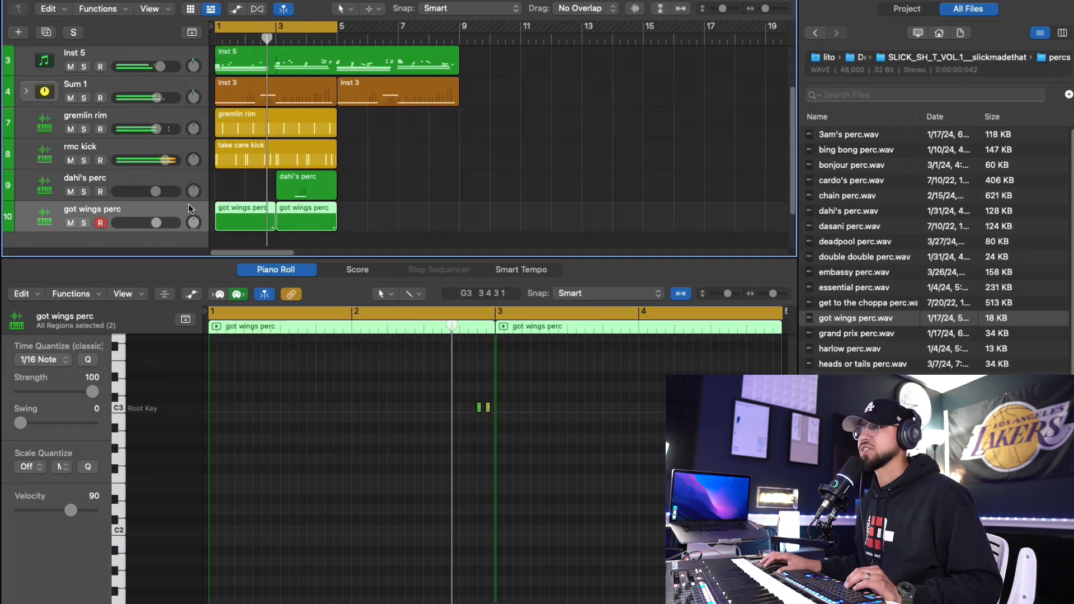
drag(157, 223, 156, 223)
- Audition percussion samples from grand prix perc.wav through too late perc.wav and load water perc.wav onto a new track
click(858, 338)
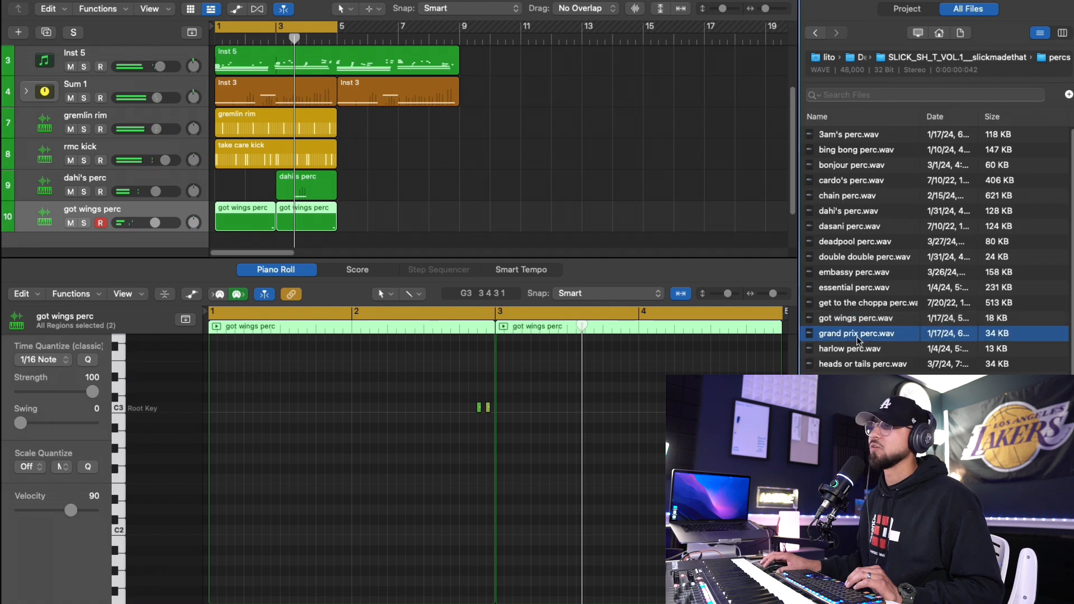
key(Down)
key(Down)
scroll(866, 287, down, 5)
click(861, 237)
click(867, 515)
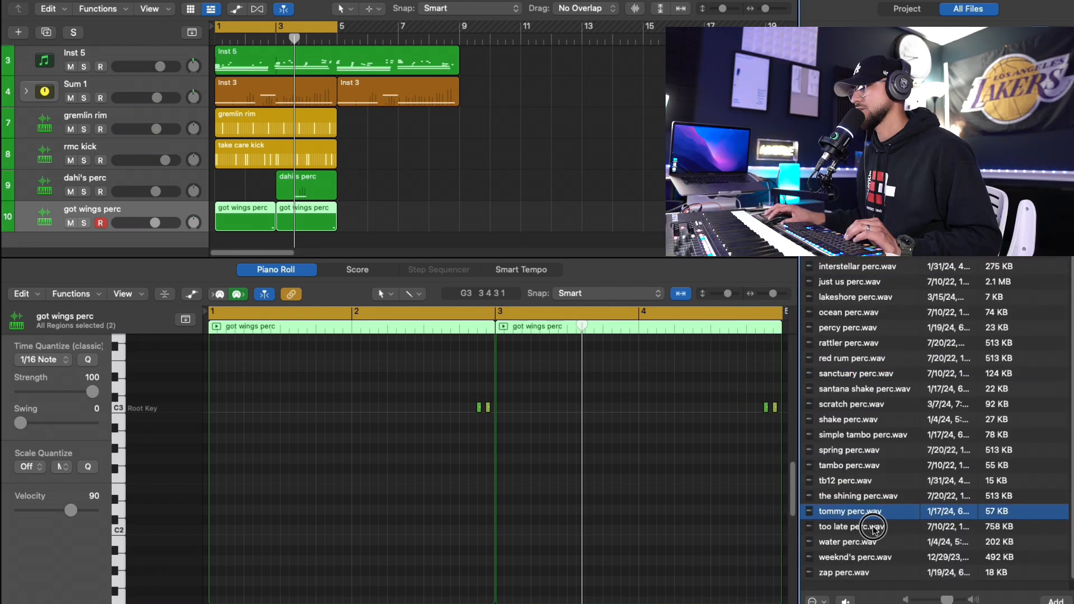
click(870, 530)
click(874, 547)
drag(876, 552, 140, 149)
click(243, 108)
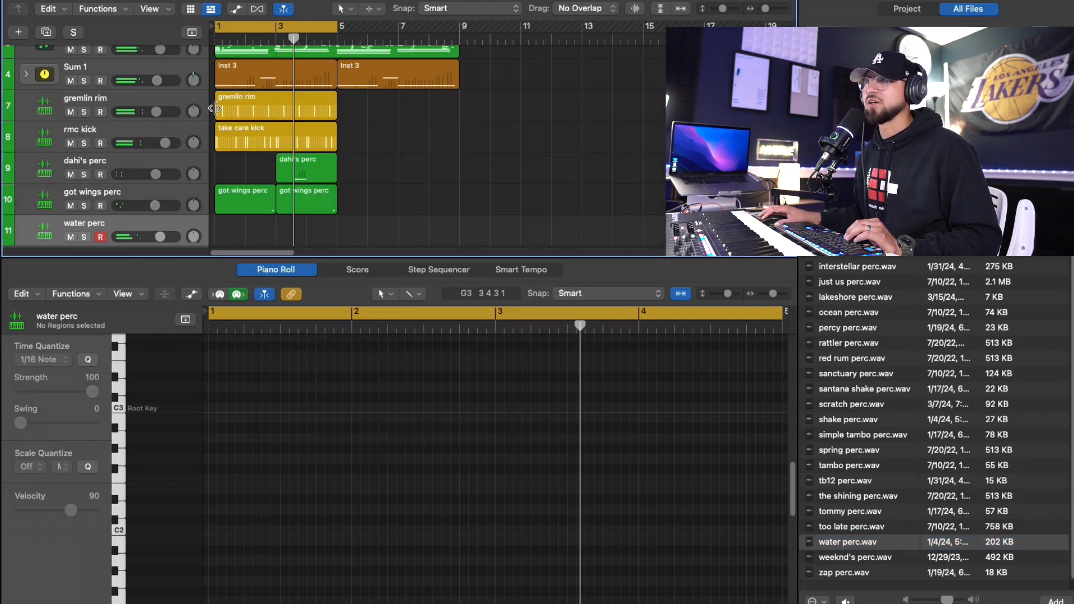
- Program a 16-step water perc pattern over bars 1–4 with a hit on step 13, and raise the track volume to 3.0 dB
click(249, 100)
click(175, 222)
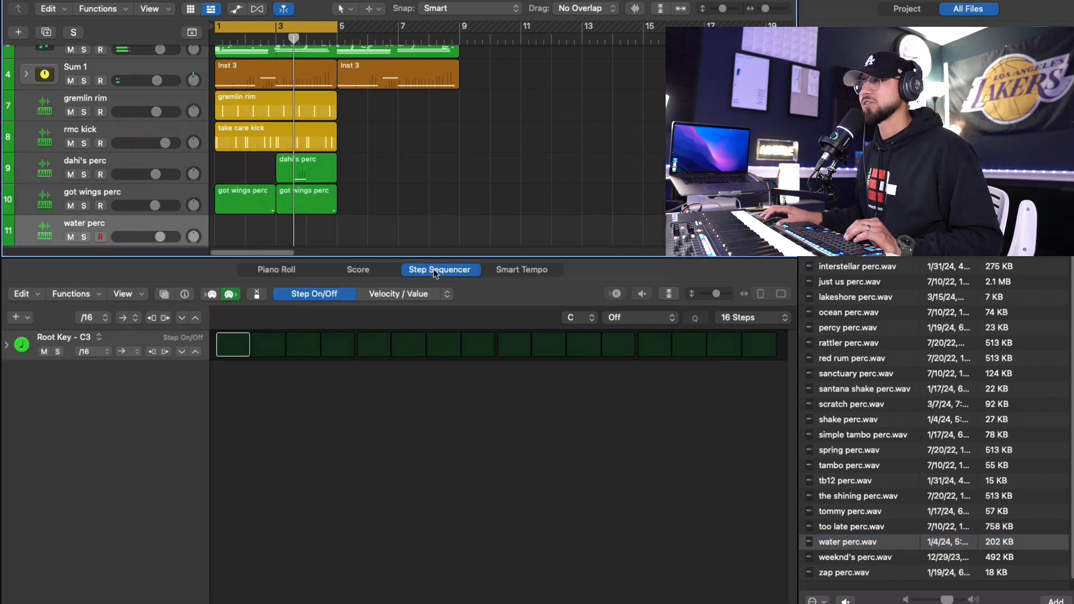
click(374, 344)
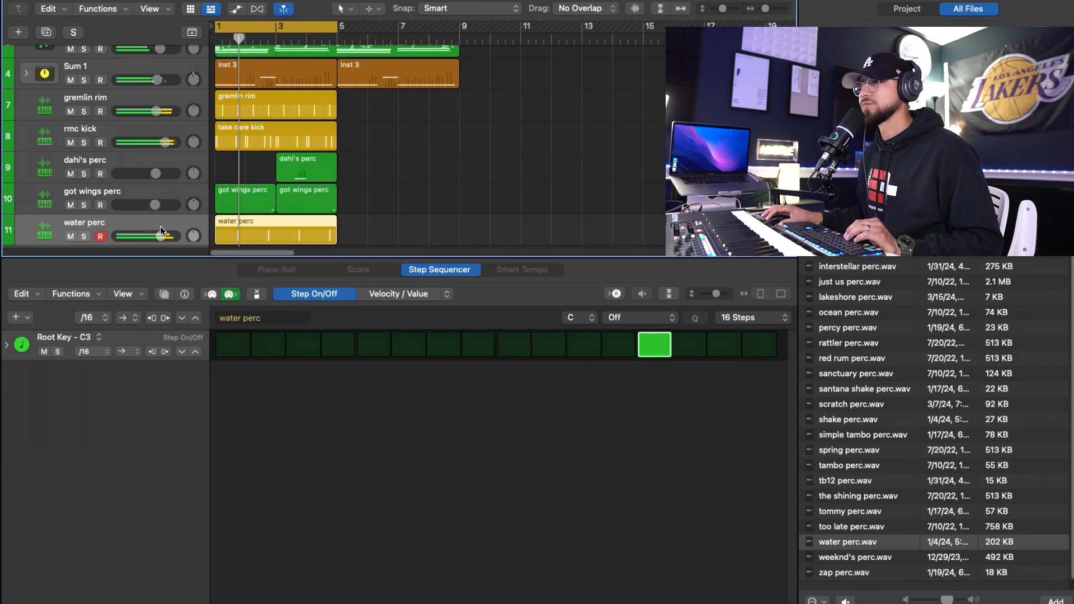
drag(160, 230, 168, 235)
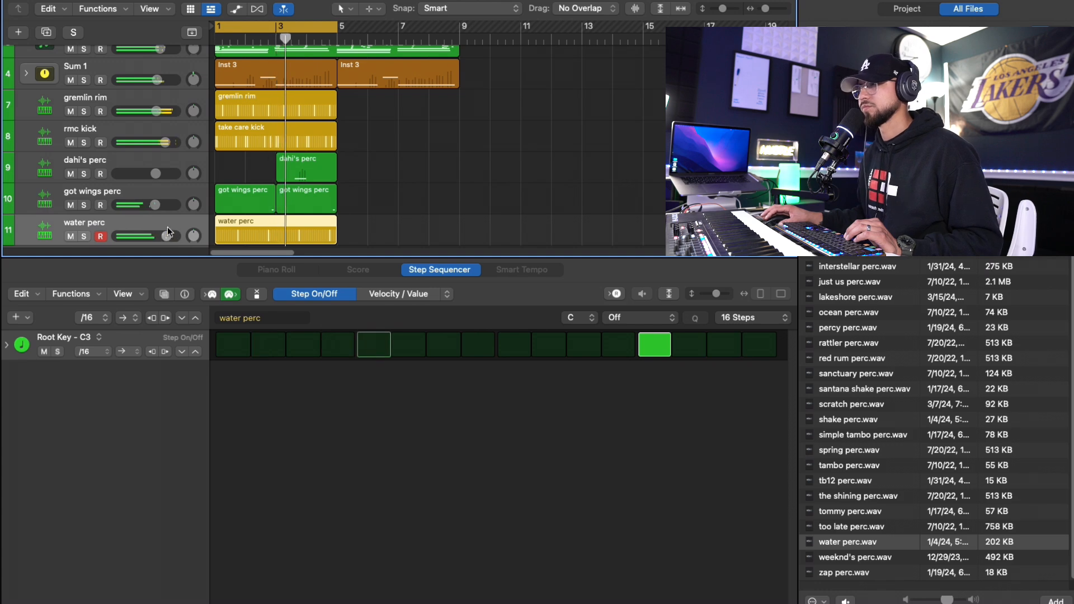
- Insert a stereo Adaptive Limiter on the water perc track and set its gain to 3.7 dB
click(152, 228)
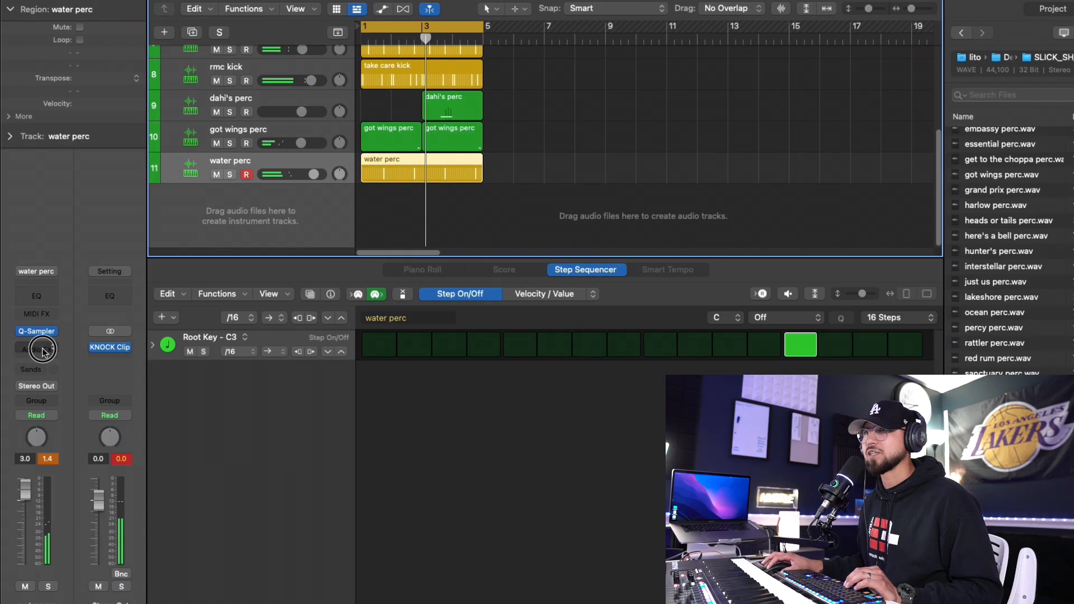
click(37, 347)
mouse_move(70, 506)
mouse_move(162, 495)
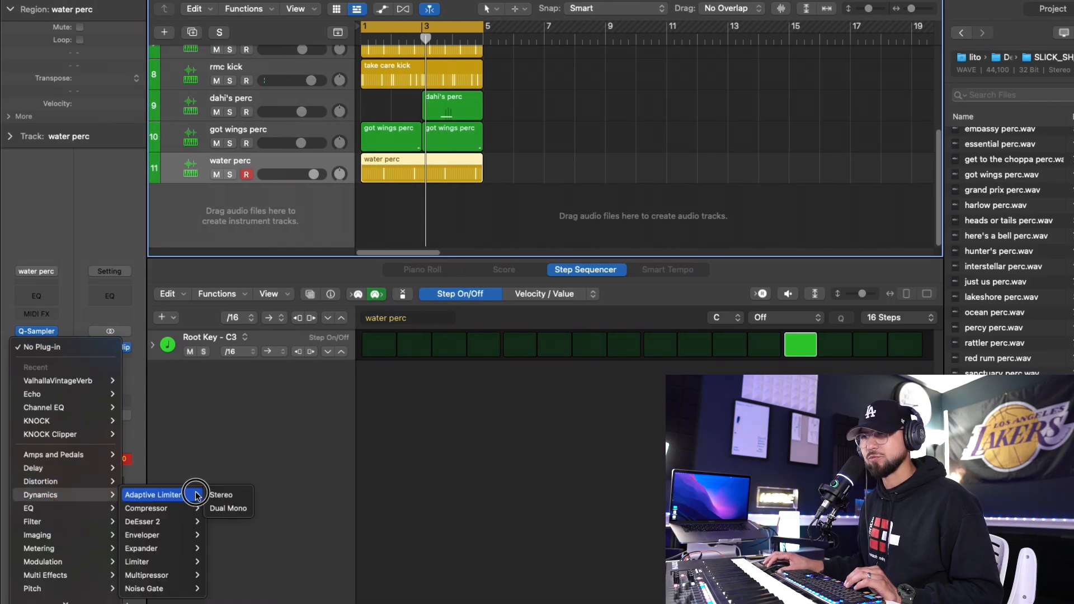
click(222, 494)
drag(484, 222, 479, 210)
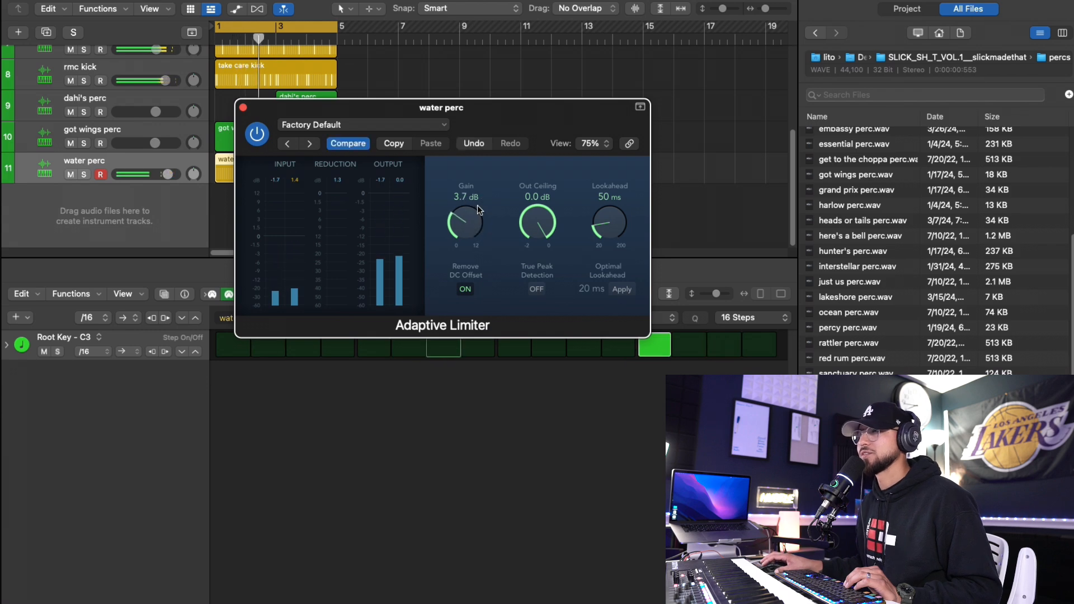
click(243, 106)
- Audition hi-hat samples in the hats folder and load basic rev hh.wav onto a new track
scroll(920, 146, up, 5)
click(914, 63)
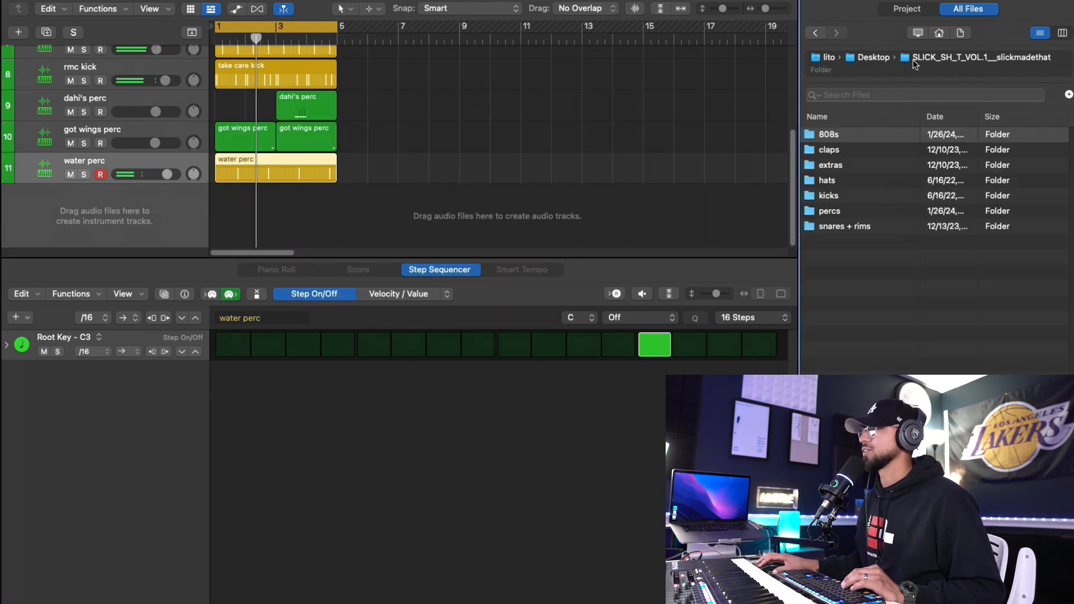
double_click(845, 180)
click(853, 165)
click(853, 149)
click(855, 175)
drag(853, 165, 166, 146)
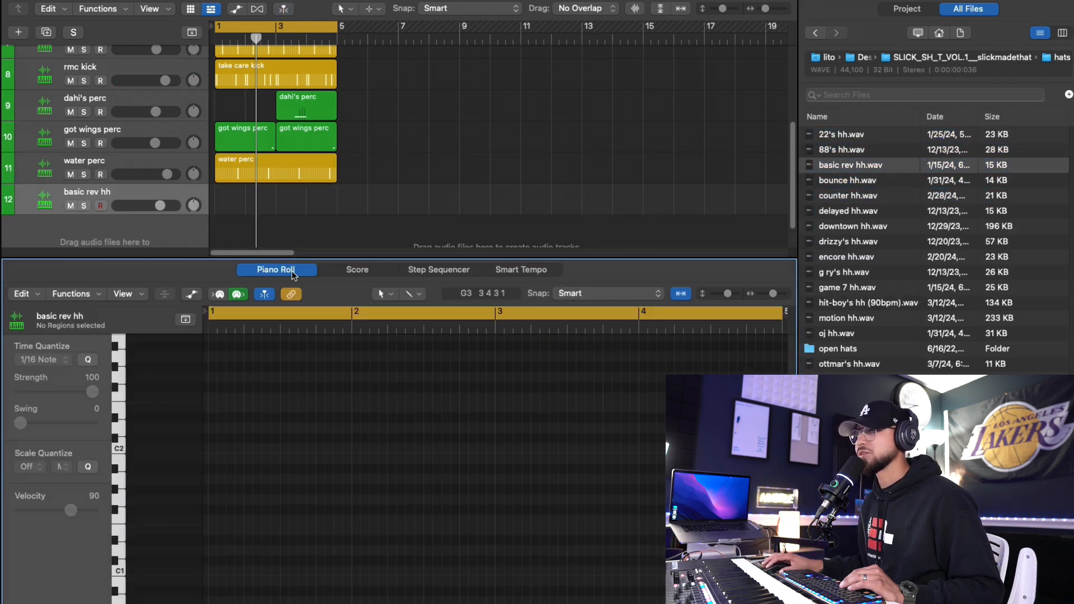
- Create a 32-step pattern region for the basic rev hh track and move it to start at bar 1
click(435, 272)
click(752, 320)
click(750, 348)
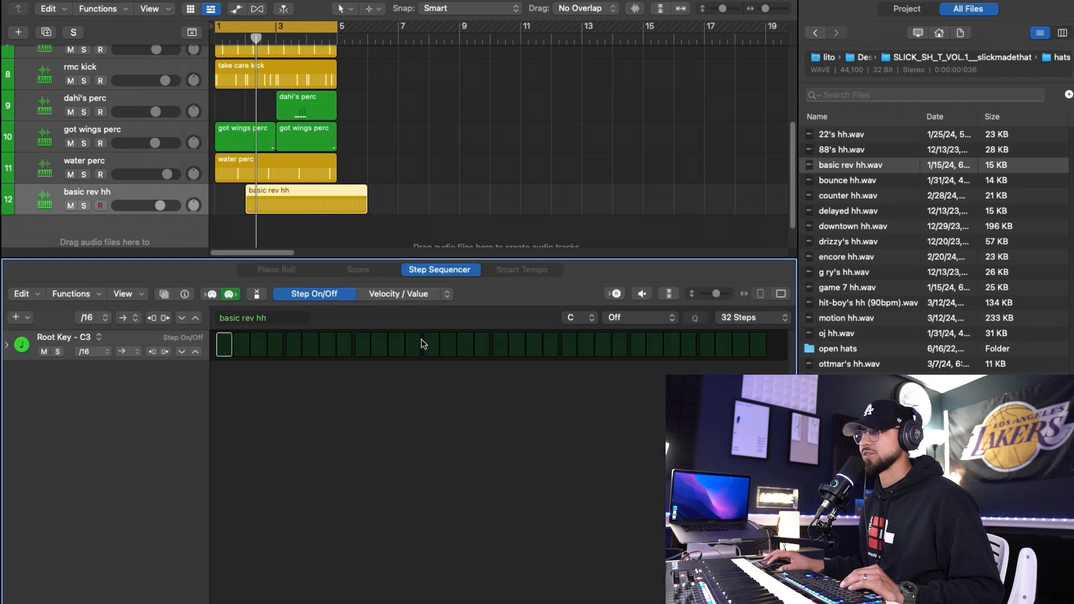
drag(298, 212, 267, 210)
- Program the hi-hat pattern with hits on steps 1, 2, 5, 6, 7, 12, 13 and 14
mouse_move(225, 345)
mouse_down()
mouse_move(353, 348)
mouse_move(257, 346)
mouse_up()
key(space)
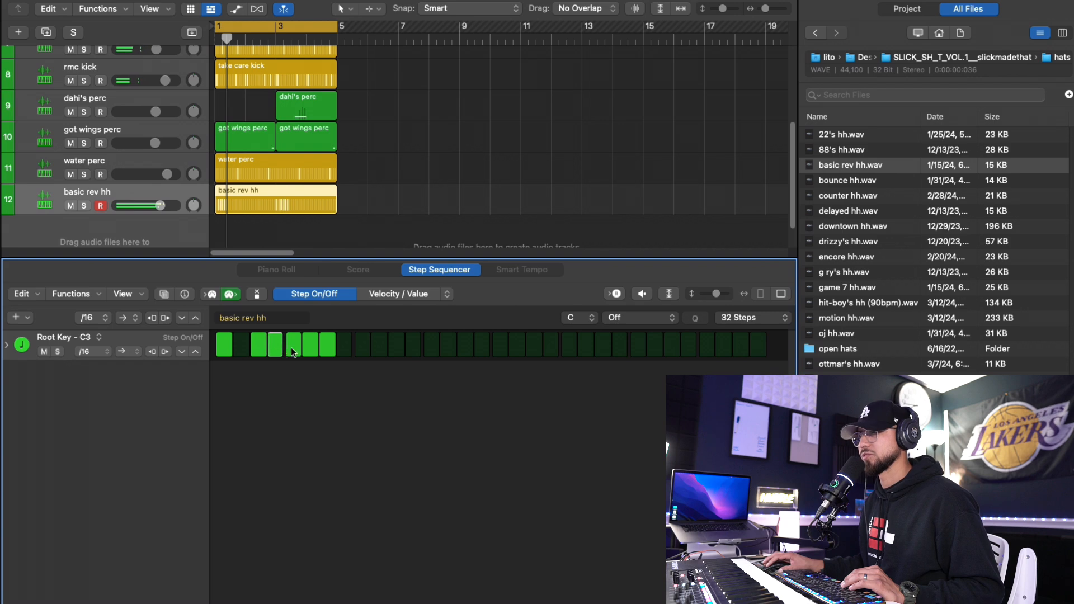
click(243, 347)
click(312, 347)
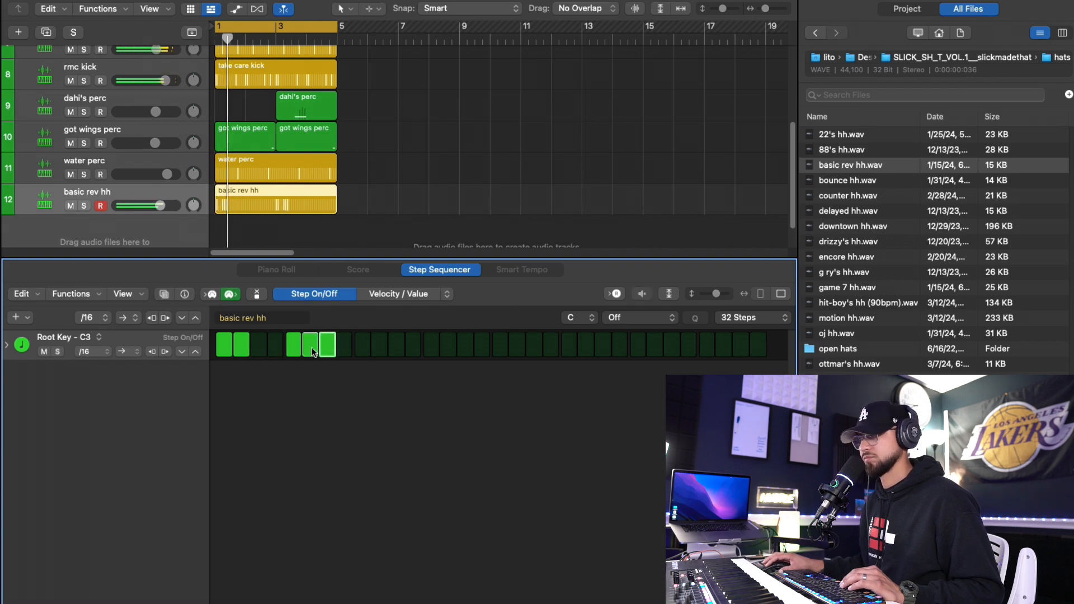
click(414, 352)
click(431, 352)
click(446, 352)
- Audition hi-hat samples in the hats folder and swap the basic rev hh track's sample for g ry's hh.wav
click(860, 182)
click(882, 261)
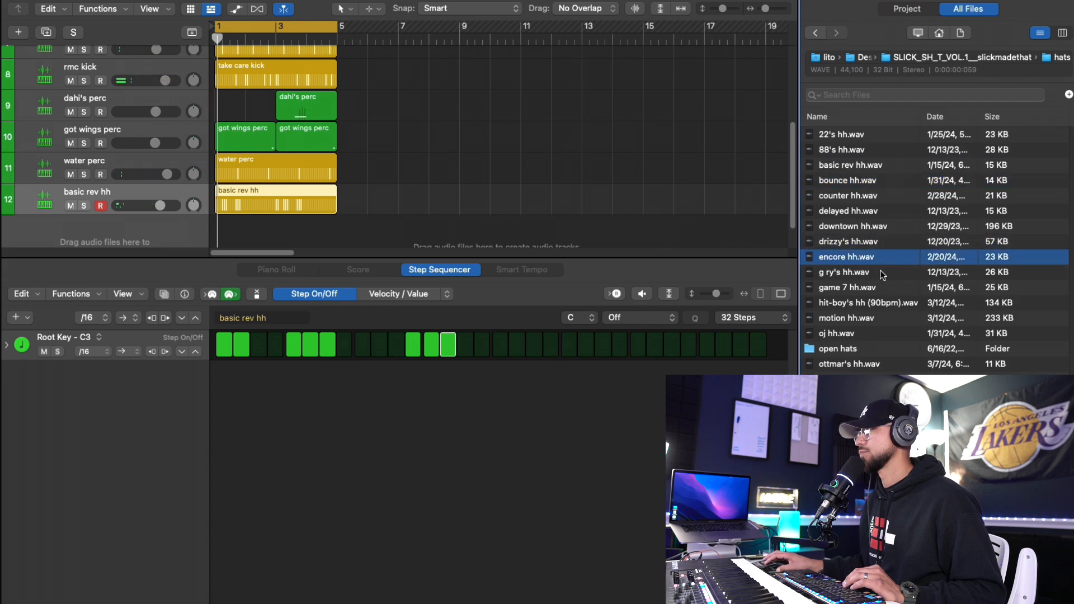
click(891, 274)
drag(891, 274, 135, 218)
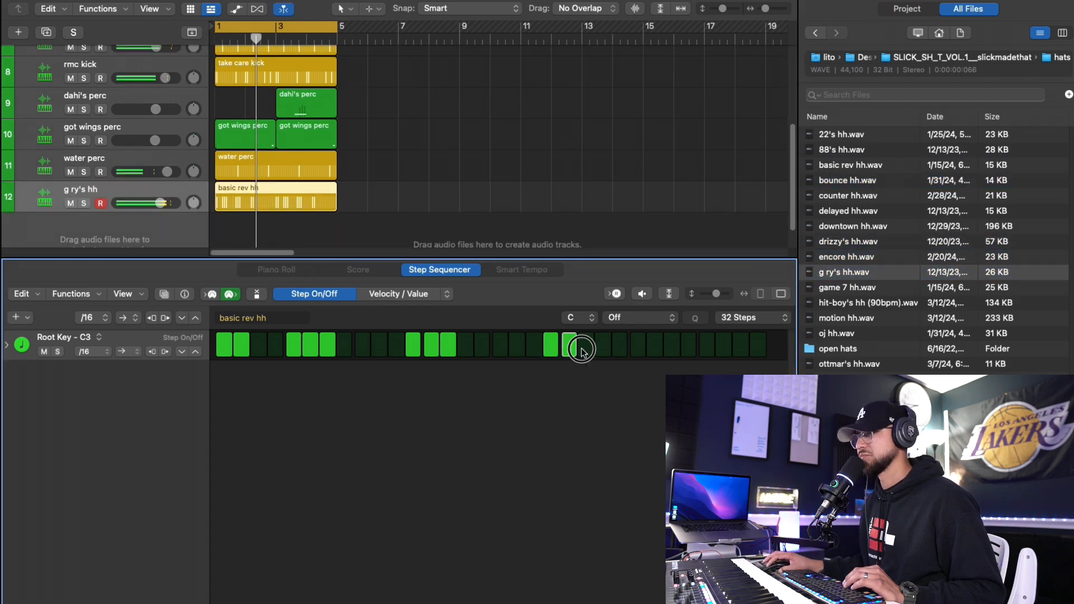
- Add hi-hat hits on steps 11, 19, 22 and 28 to 31, and lower the velocities of various hits to varied levels
click(536, 352)
drag(689, 346, 743, 347)
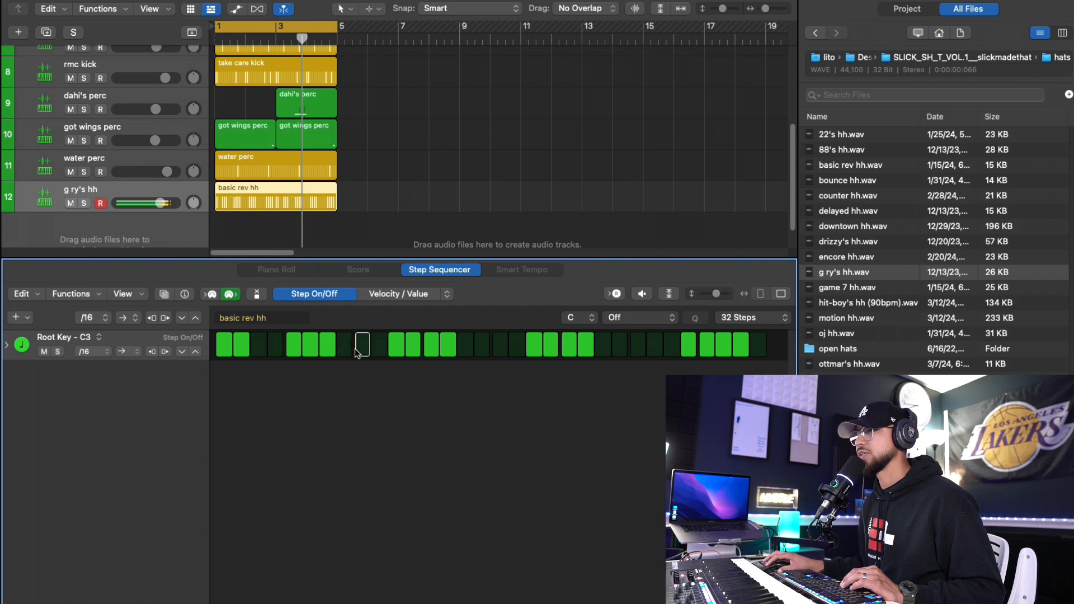
click(417, 296)
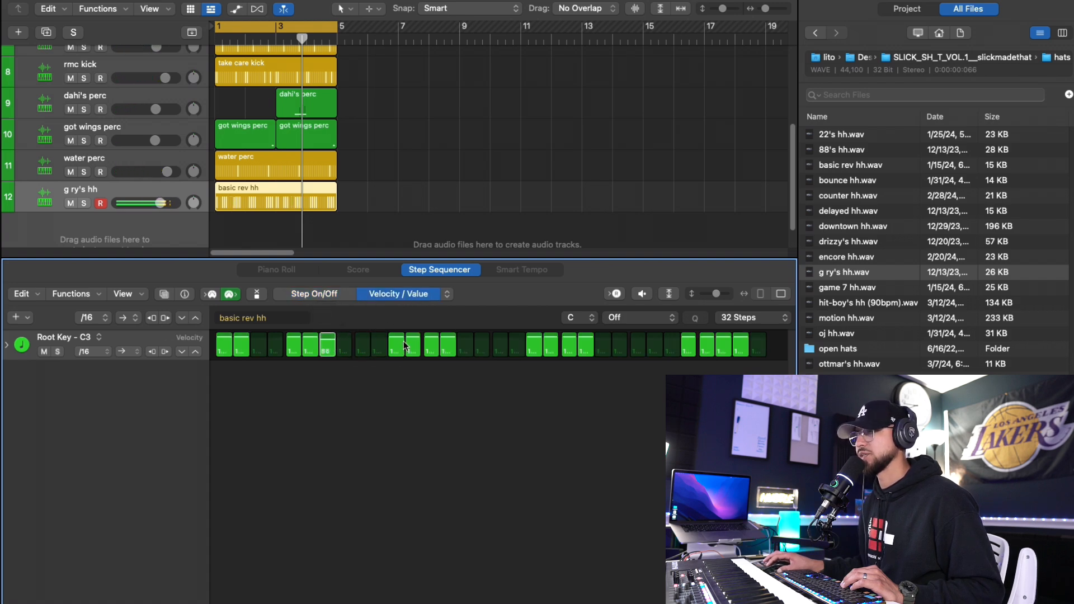
drag(536, 345, 551, 345)
drag(584, 342, 603, 341)
drag(673, 339, 742, 340)
click(243, 340)
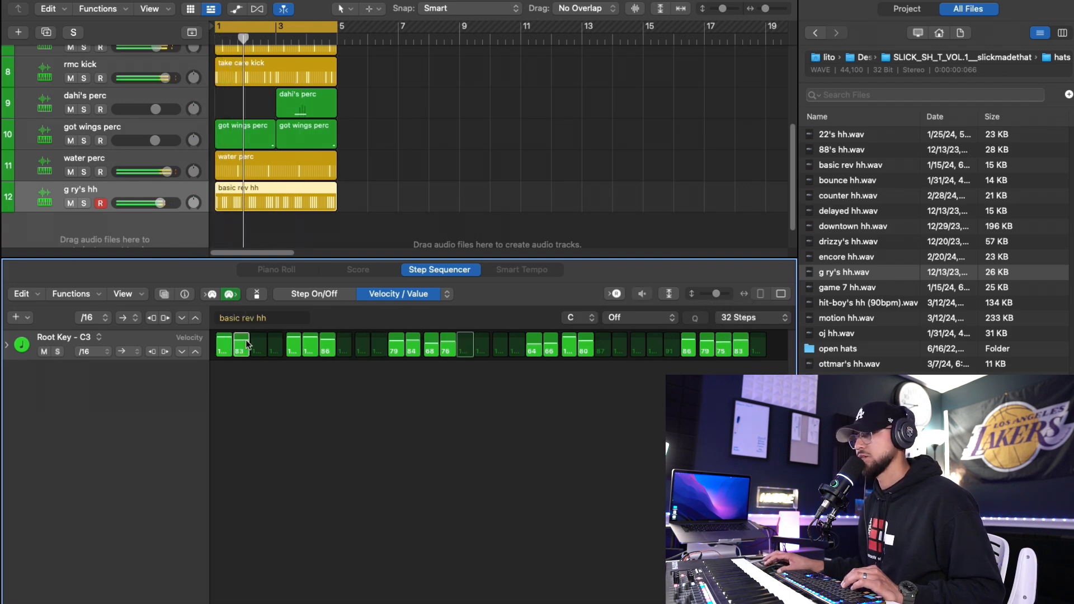
drag(548, 343, 533, 348)
- Set note repeat to 3 on hi-hat step 14, then trim the region to end at bar 3 and repeat it once
click(448, 295)
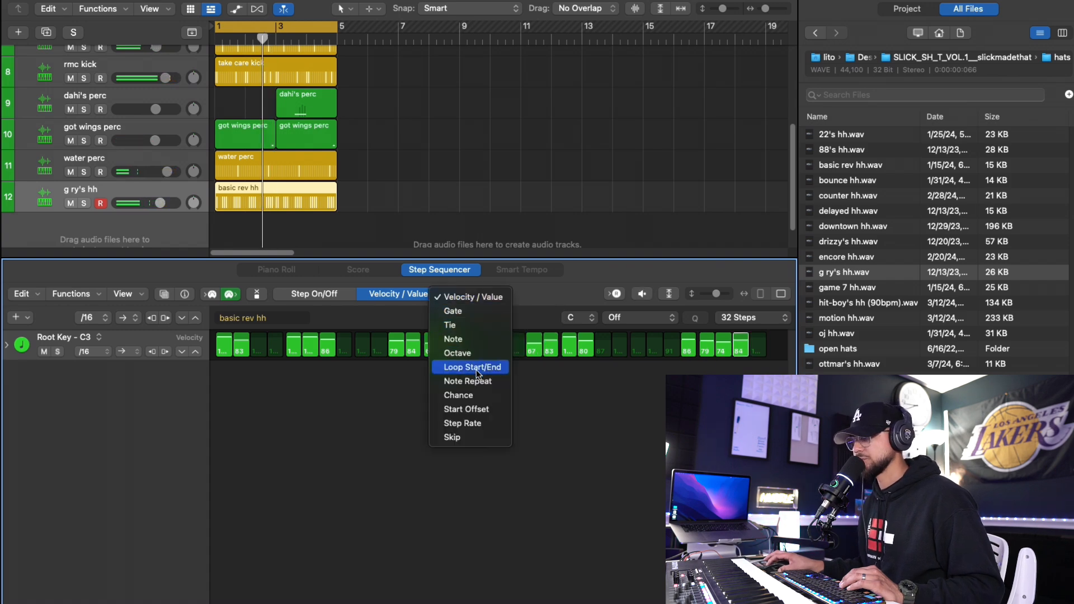
click(467, 382)
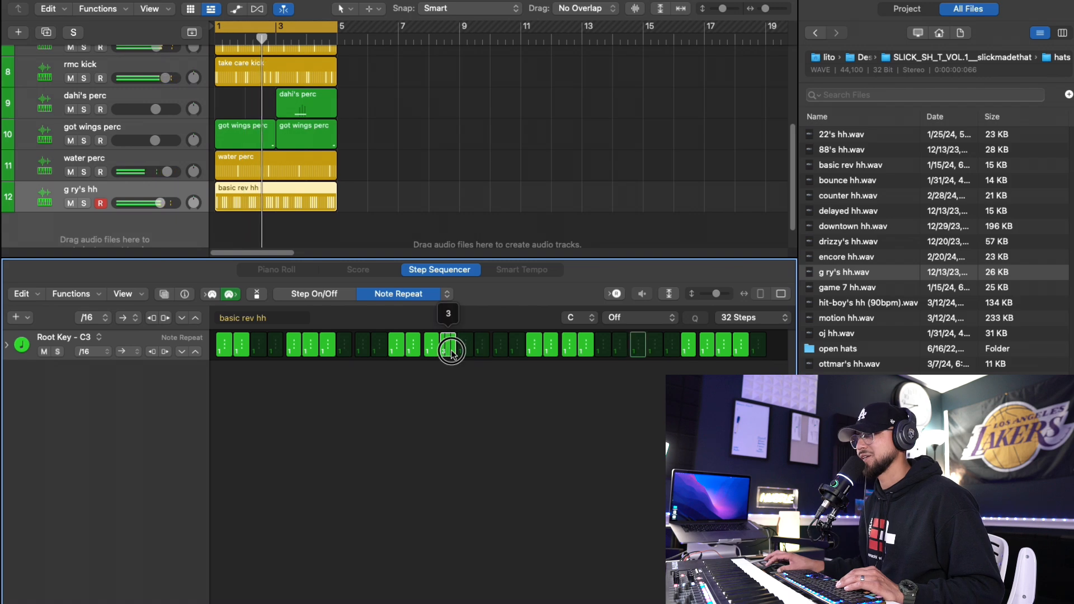
drag(335, 204, 277, 204)
key(super+r)
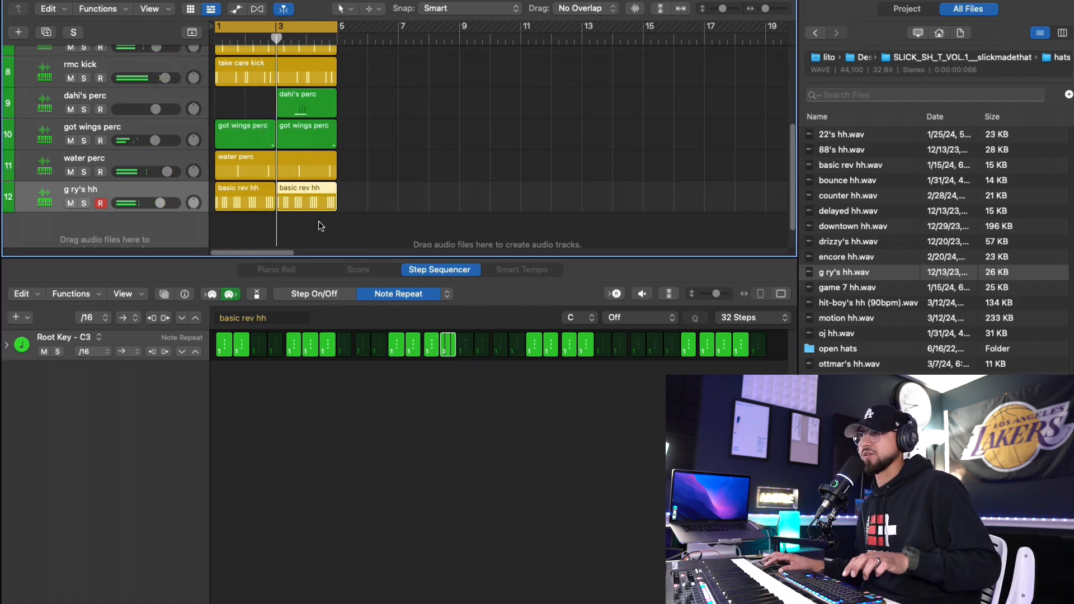
- Try different note repeat values on steps 13 and 14 of the second hi-hat region, including 4 repeats on step 13
drag(449, 351, 450, 357)
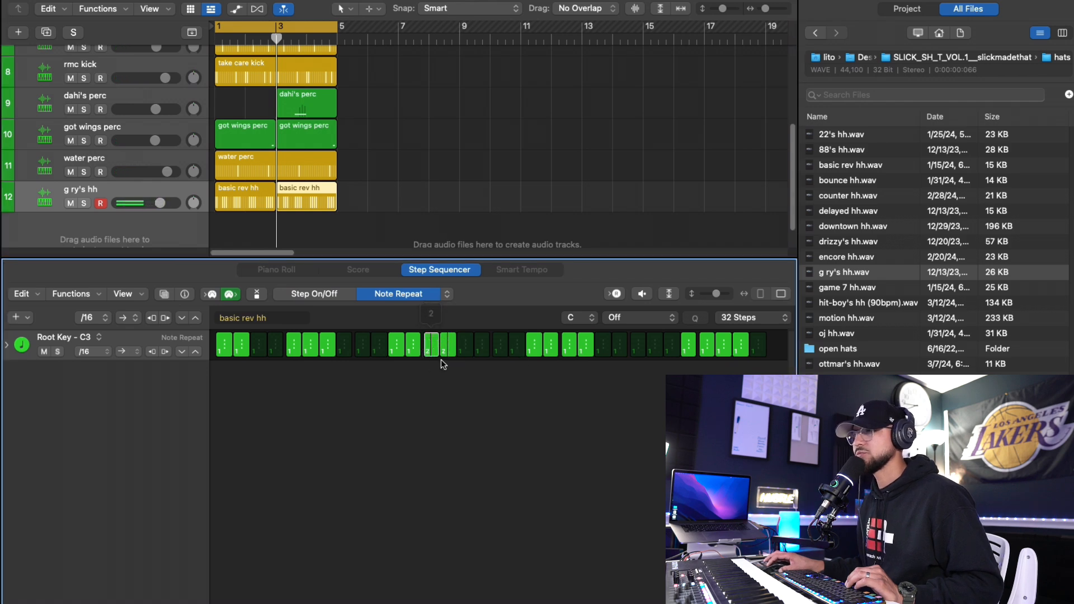
key(space)
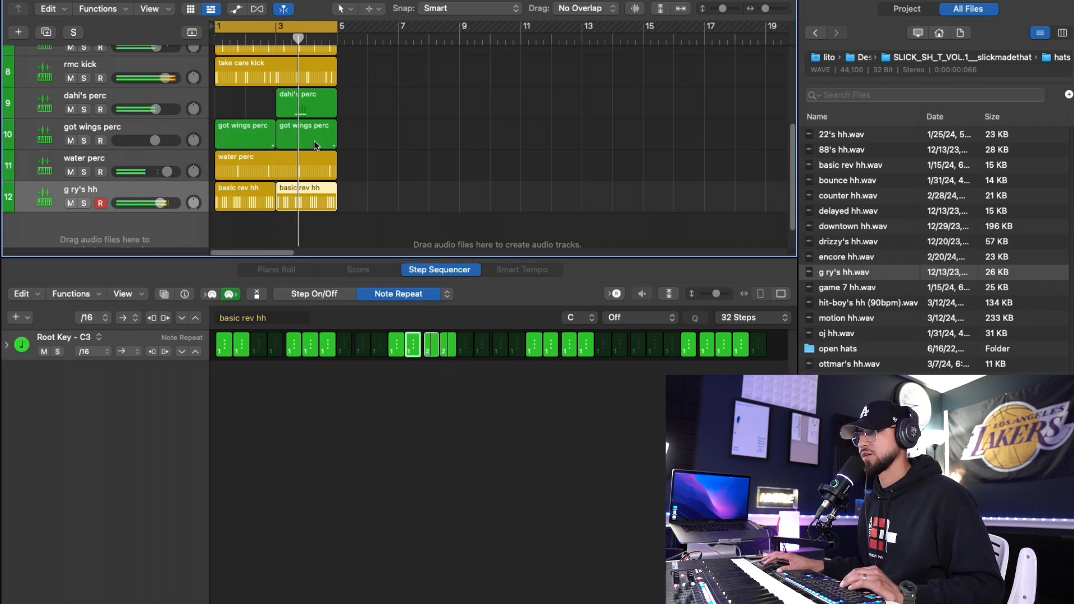
click(431, 356)
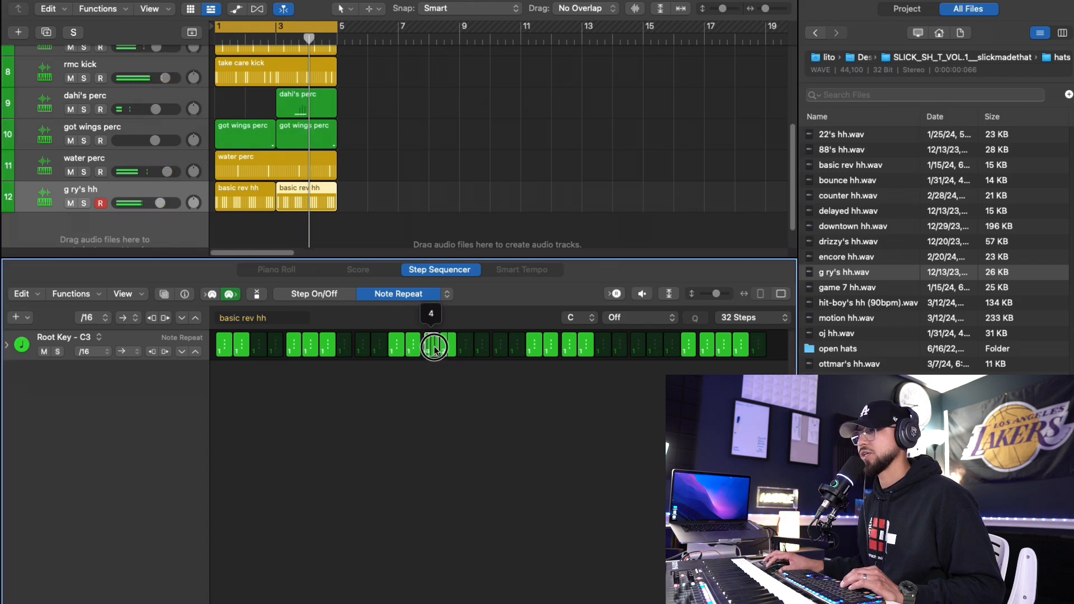
click(278, 26)
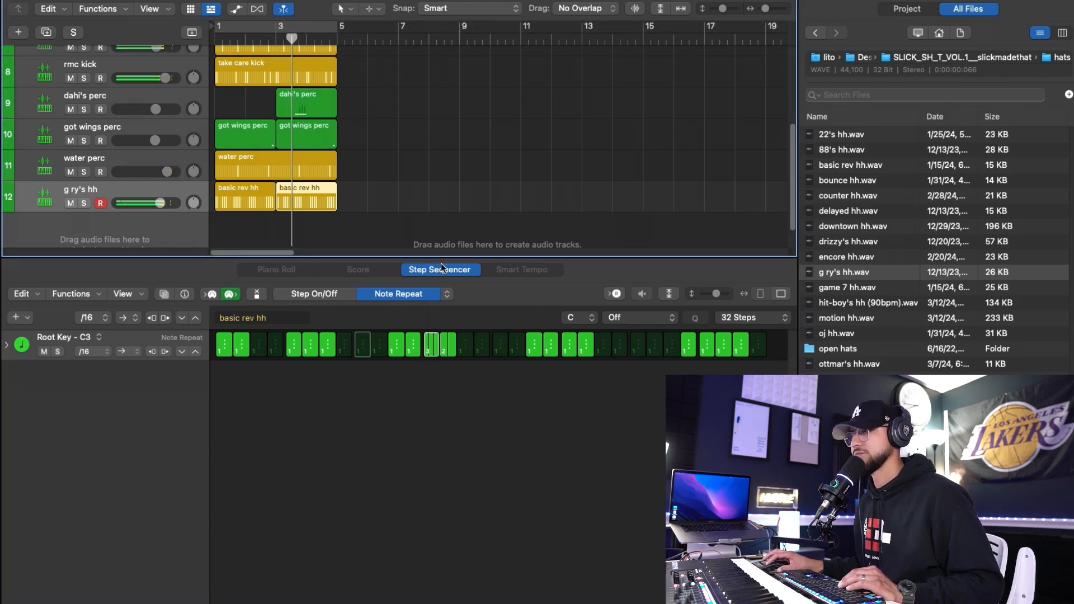
click(270, 37)
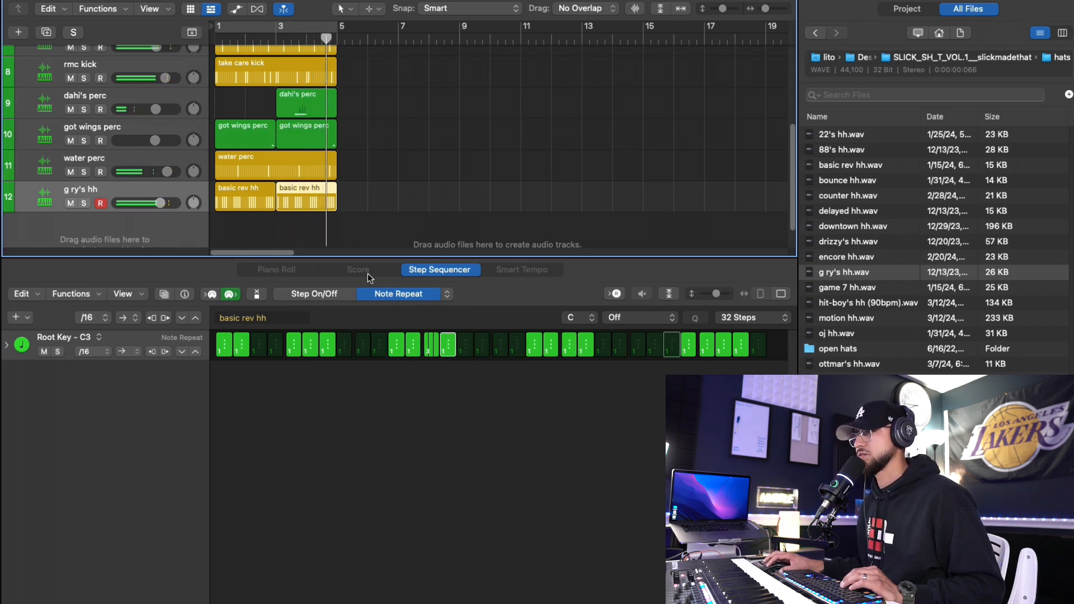
- Replace the hi-hat track's sample with game 7 hh.wav and set note repeat to 2 on steps 11 and 28 of the second region
drag(847, 287, 161, 221)
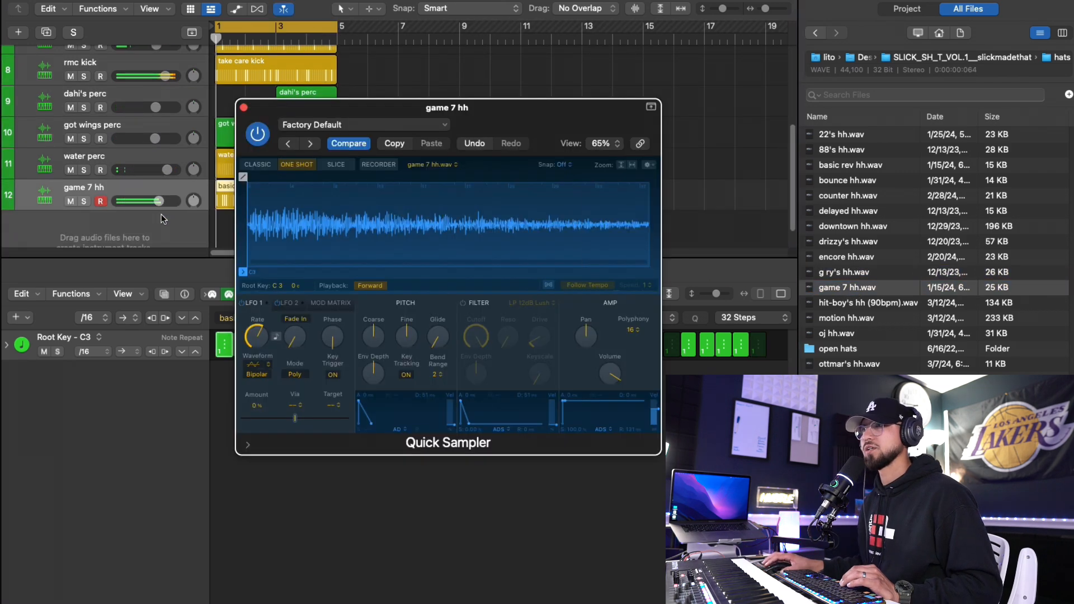
click(244, 108)
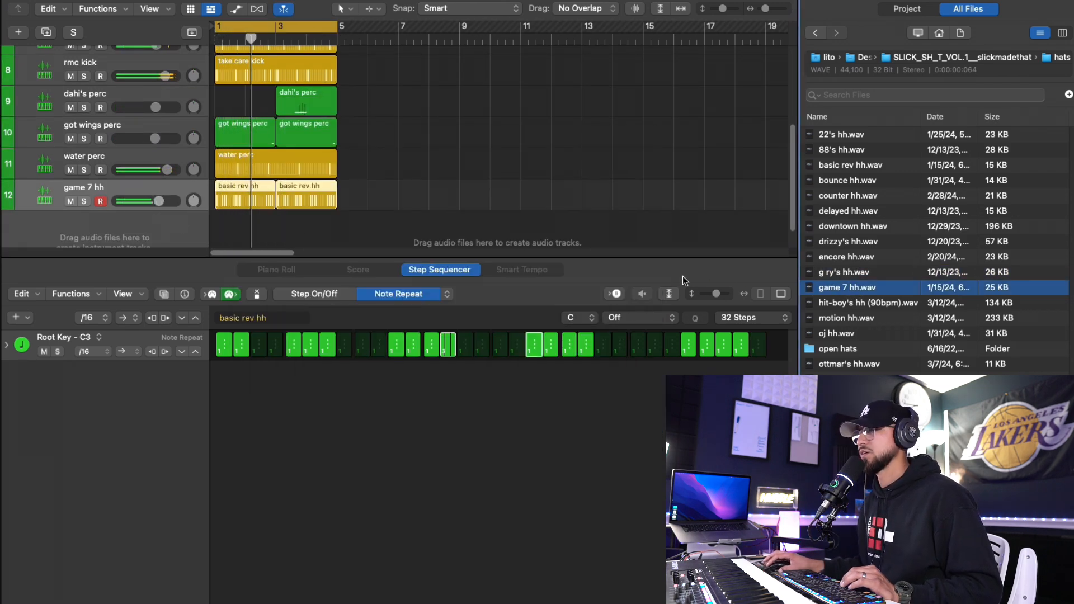
click(448, 345)
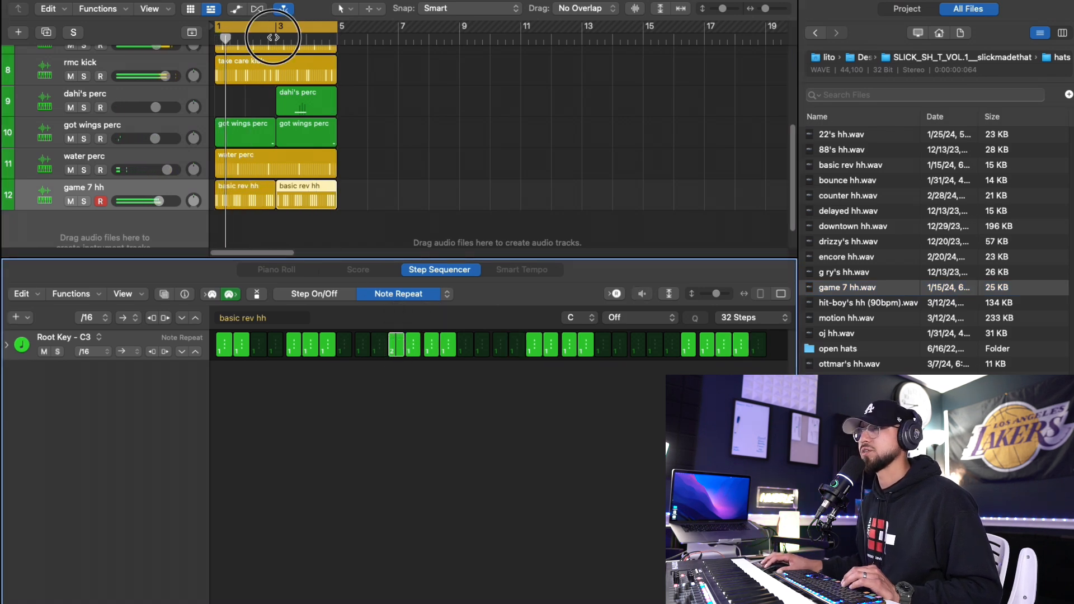
click(687, 351)
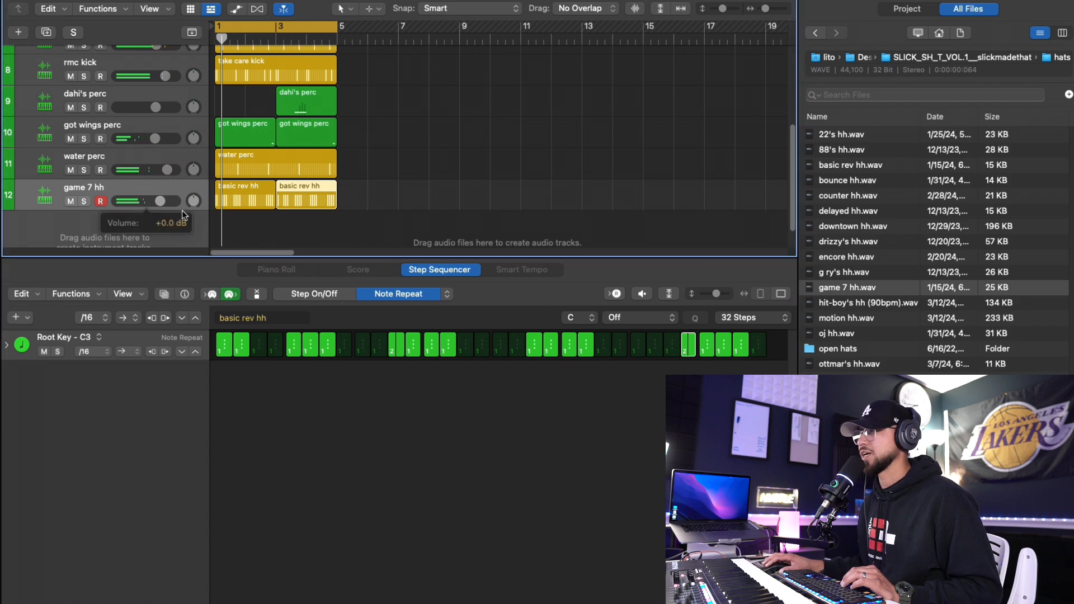
- Open the open hats folder and load masonville oh.wav into Quick Sampler on a new track
double_click(865, 348)
click(859, 227)
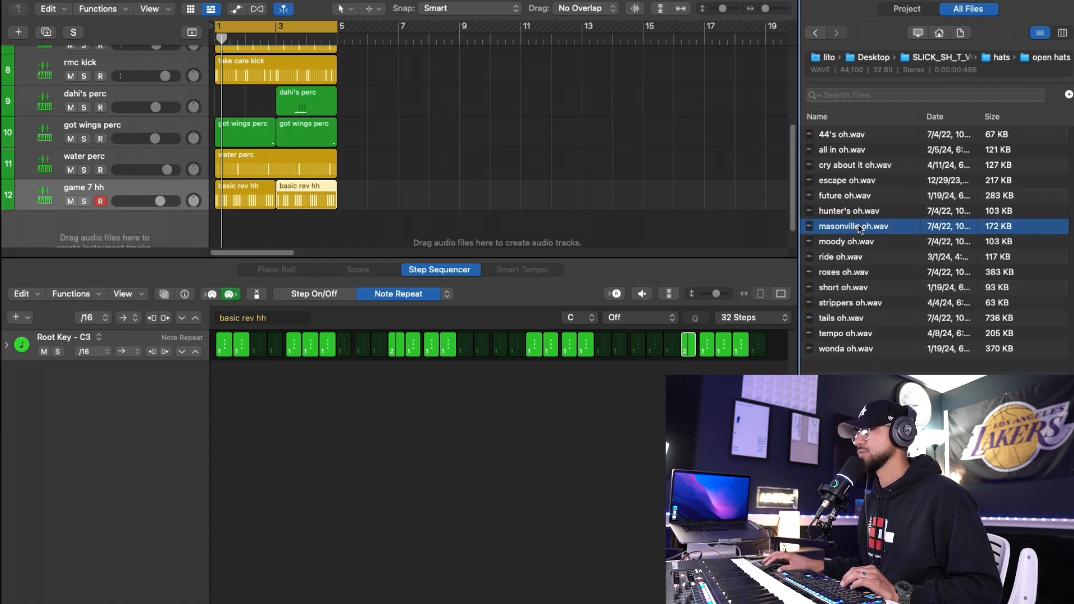
drag(874, 231, 84, 143)
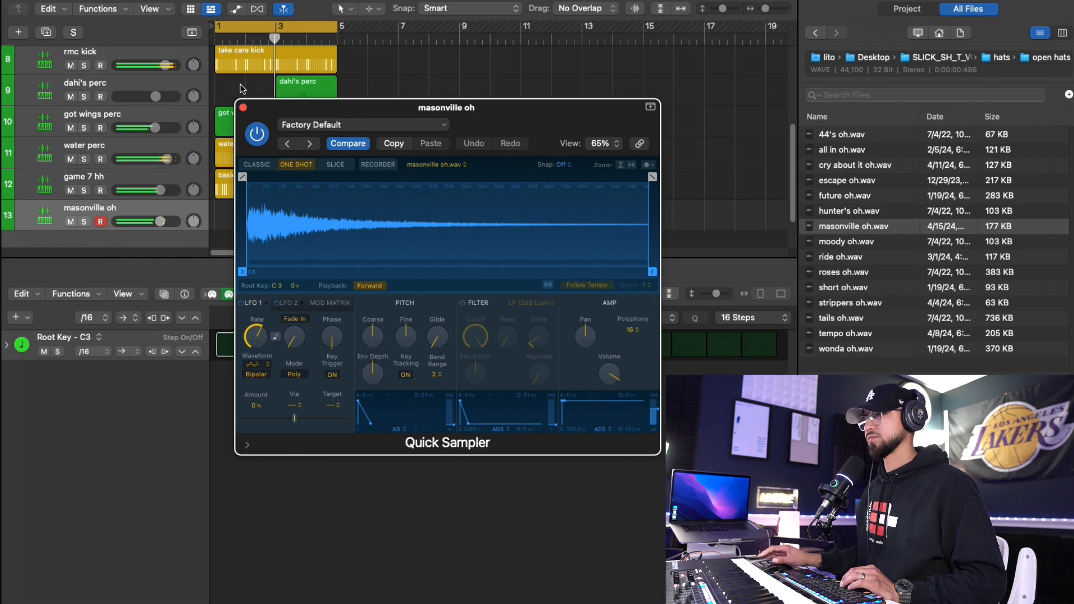
- Audition the alternative open hats short oh, strippers oh, tails oh and all in oh
click(865, 289)
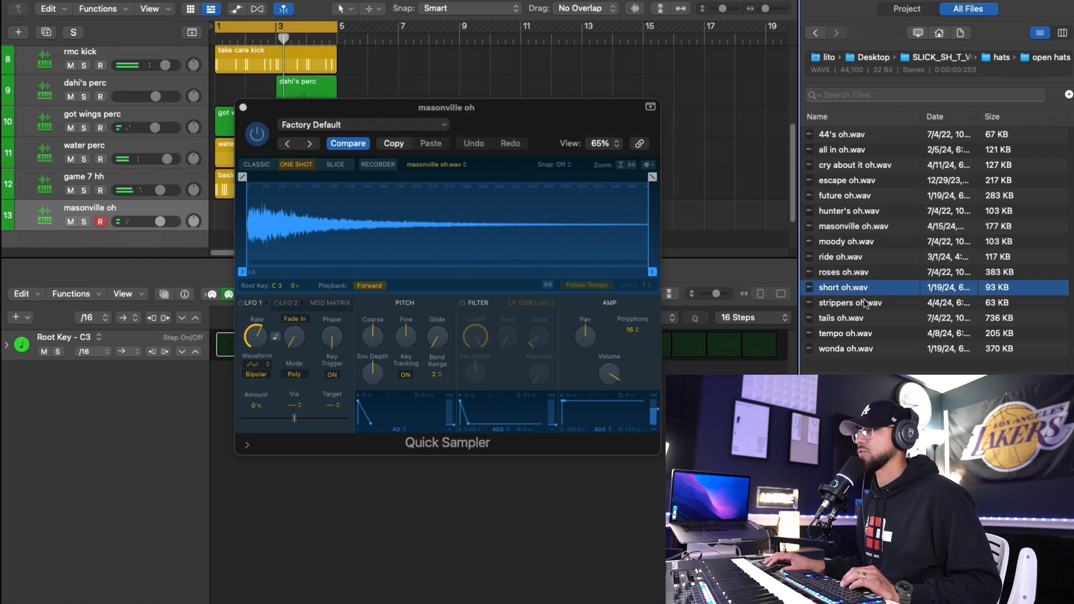
click(865, 303)
click(865, 318)
click(854, 150)
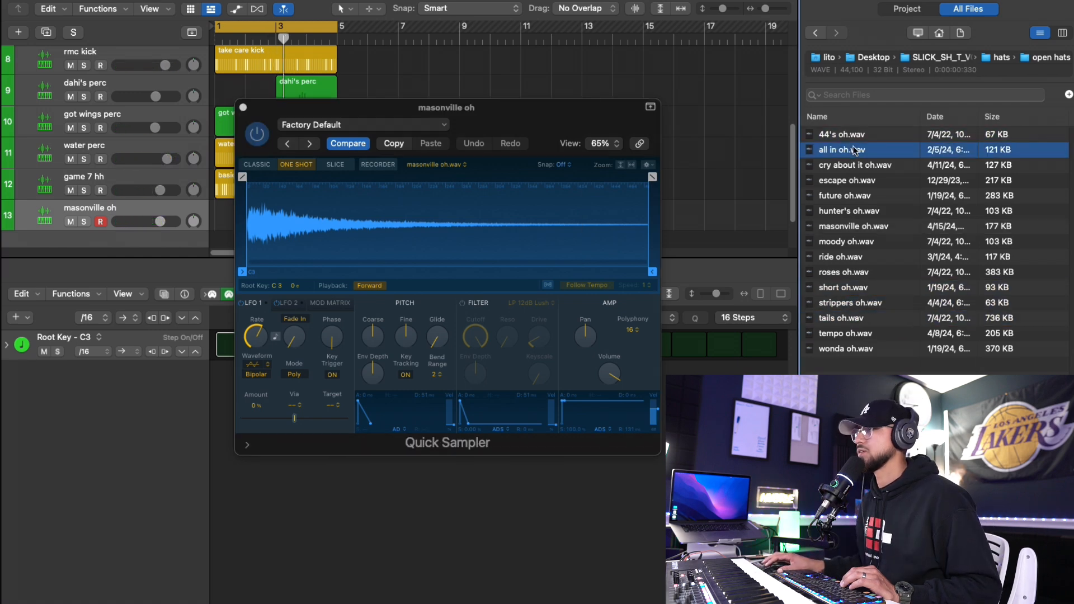
drag(877, 155, 393, 218)
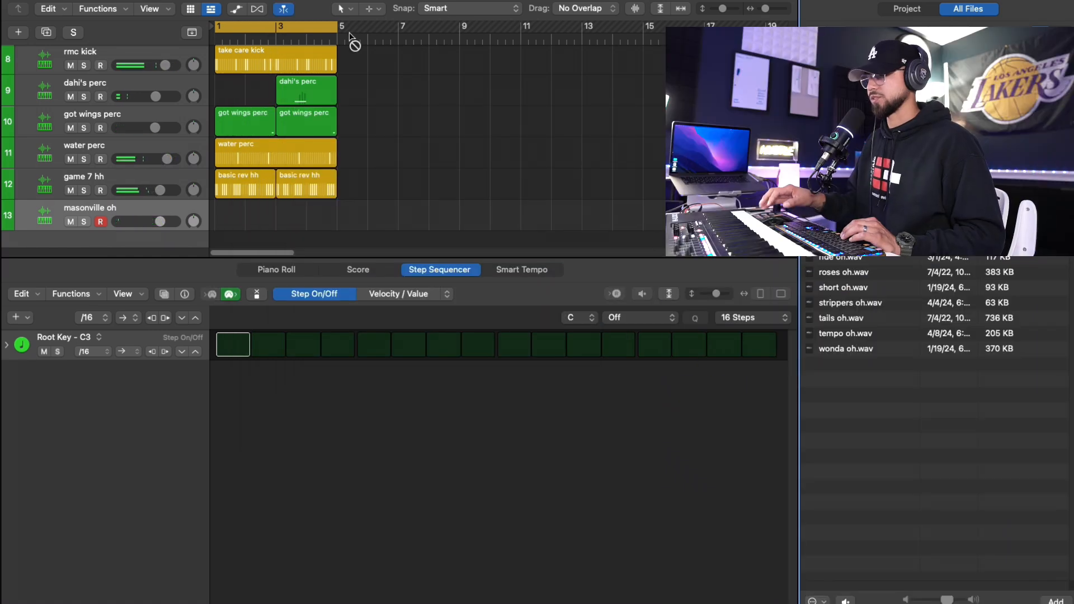
- Record two open-hat hits on the masonville oh track over bars 1–2, quantized to 1/16 notes, and repeat the region once from bar 3
key(r)
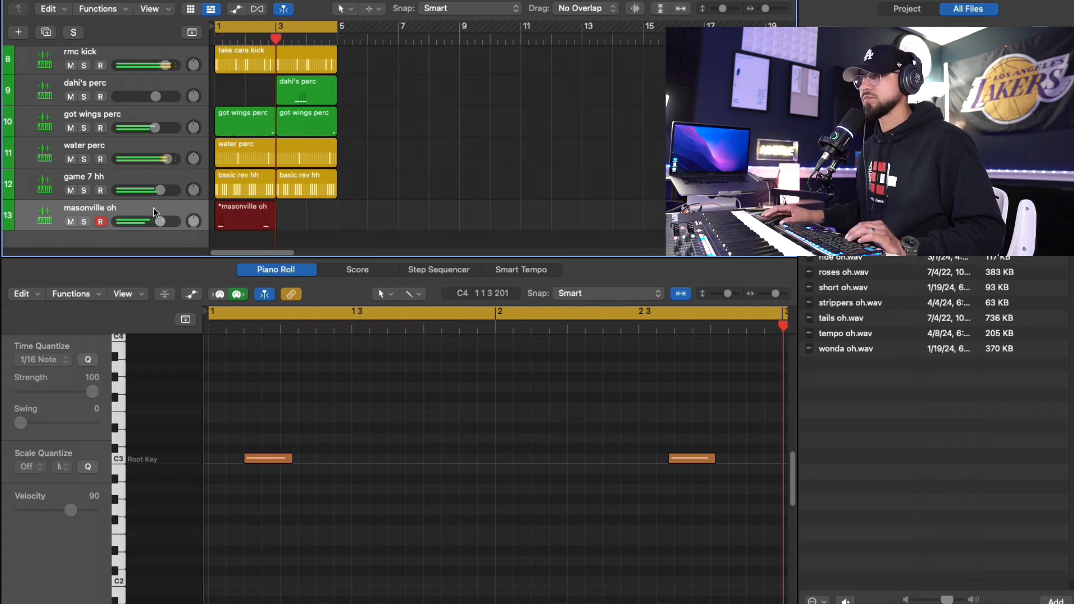
key(space)
key(space)
click(364, 419)
key(super+a)
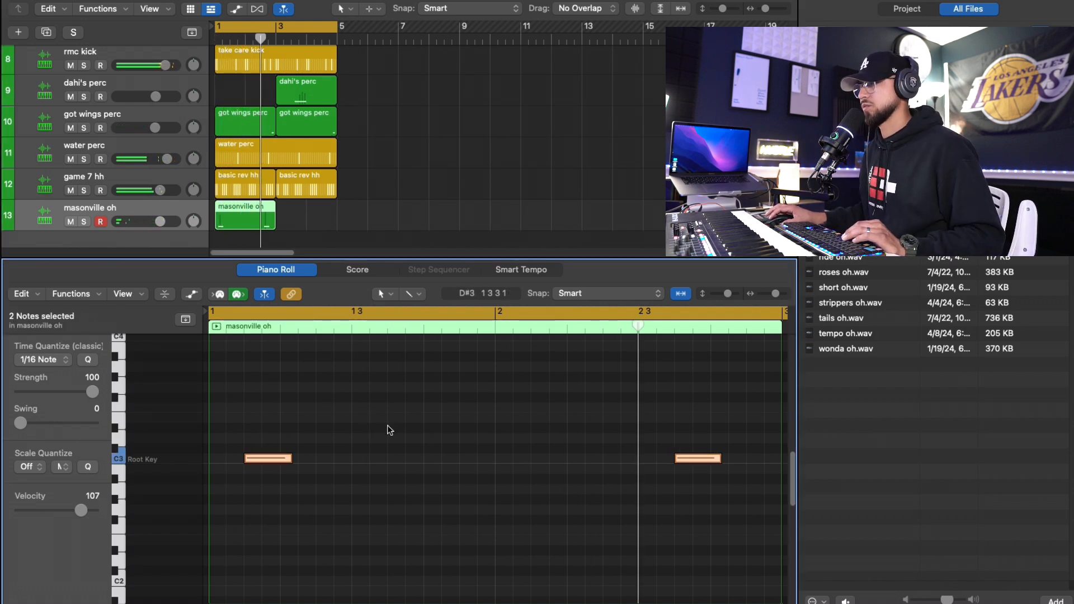
click(260, 217)
key(super+r)
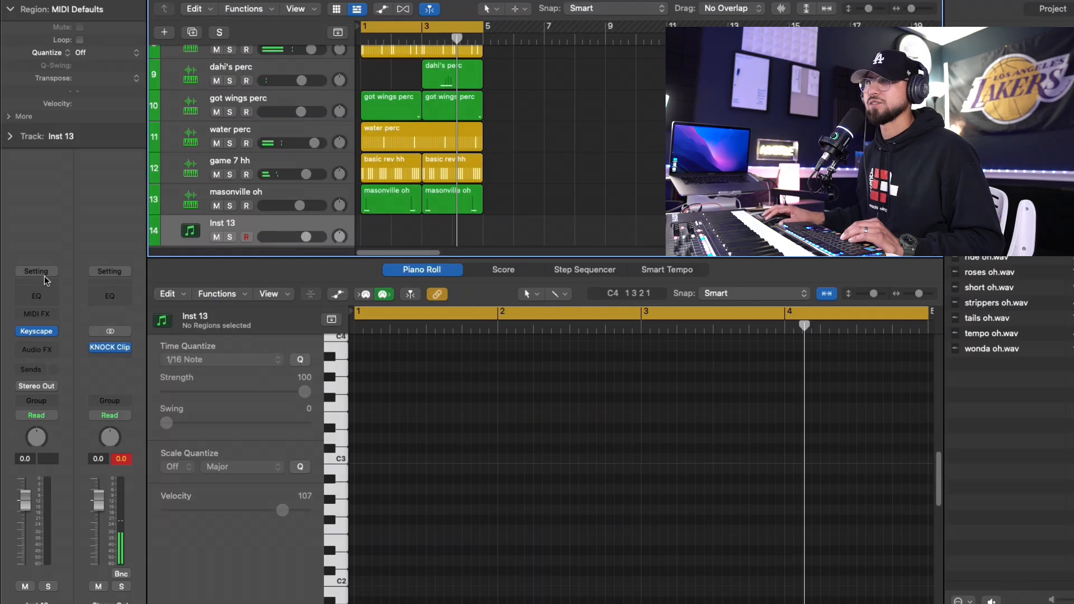
- Load the saved sub channel strip setting on the new instrument track and record a bassline over bars 1–4
click(45, 278)
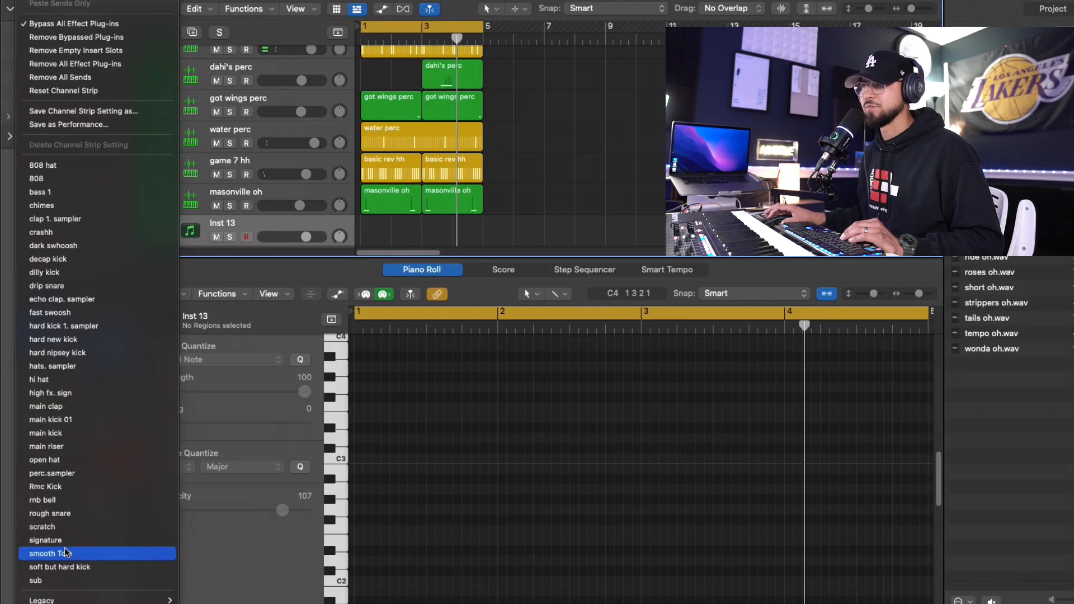
click(69, 579)
key(i)
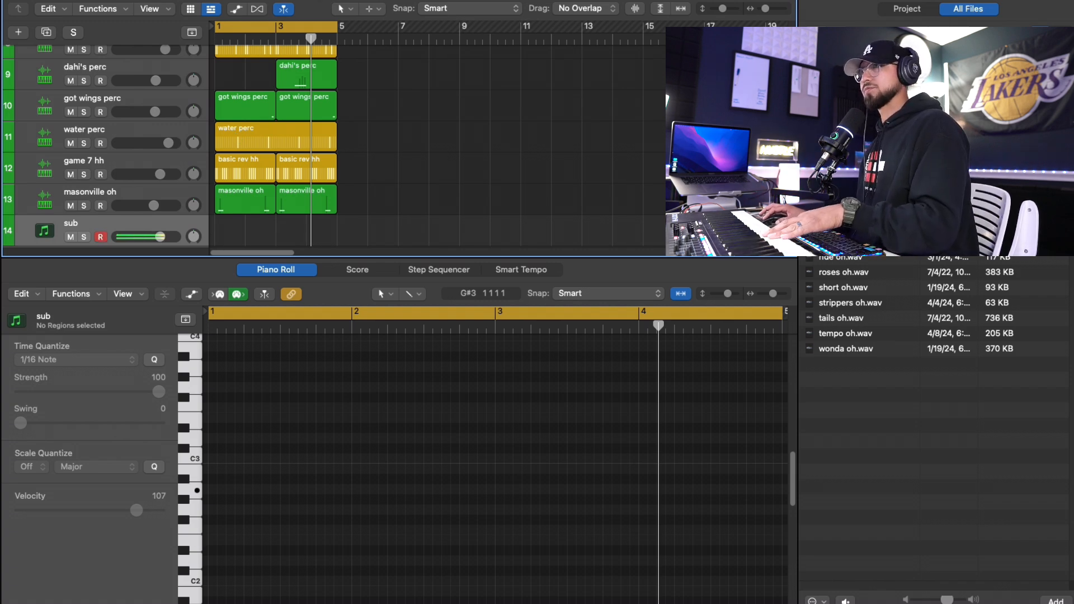
key(r)
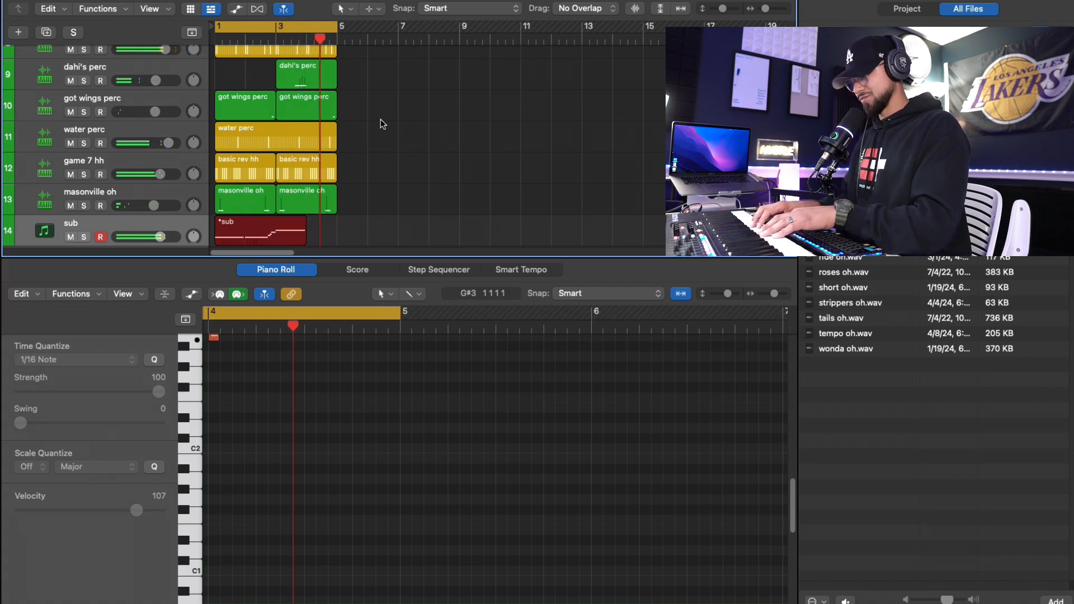
key(space)
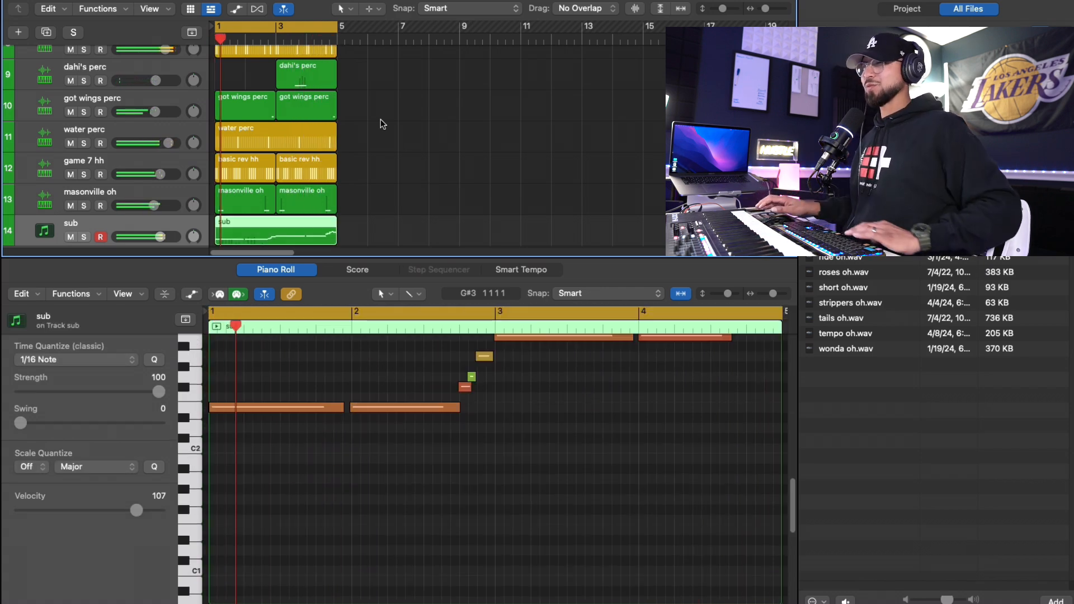
- Quantize all notes of the first sub region to 1/16 notes and set the cycle range from bar 5 to bar 9
scroll(365, 99, up, 8)
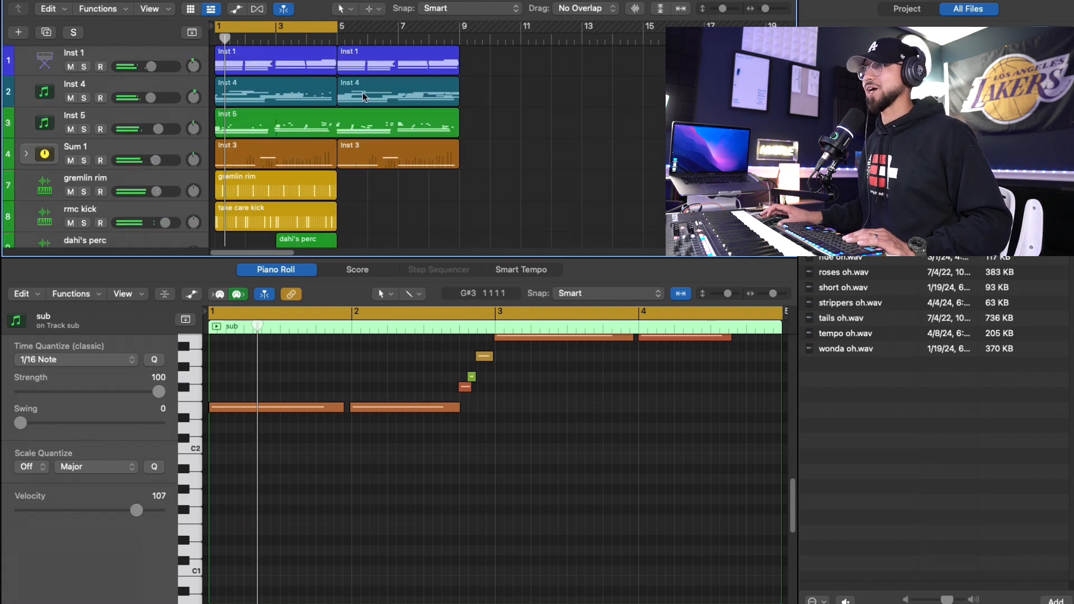
drag(337, 27, 460, 28)
scroll(463, 156, down, 8)
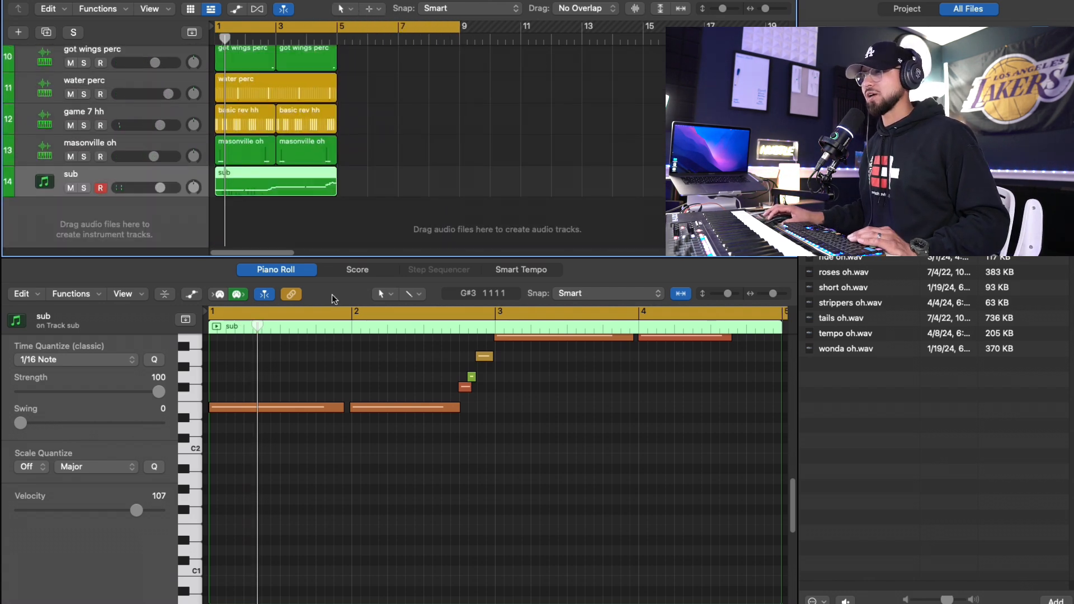
key(super+a)
drag(216, 26, 339, 47)
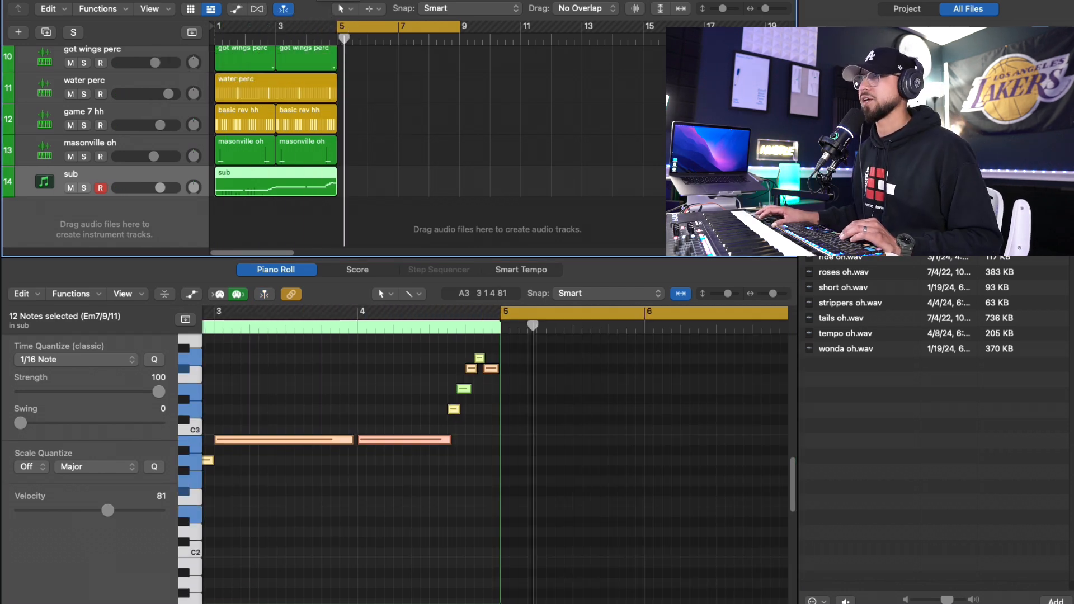
- Record a second bassline variation on the sub track over bars 5–8, quantized to 1/16 notes
key(r)
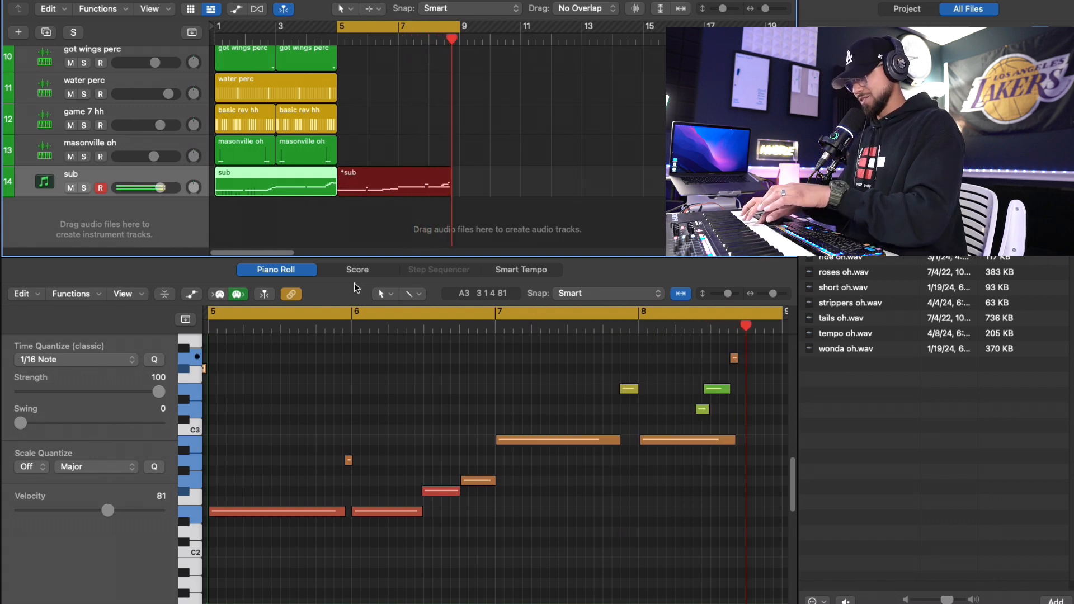
key(space)
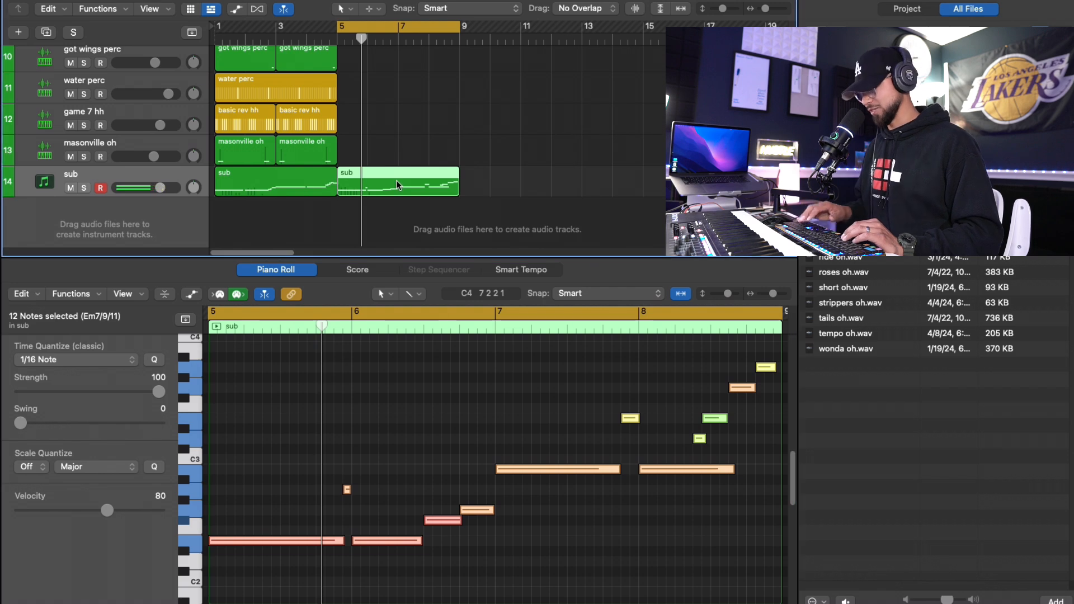
click(387, 212)
scroll(376, 199, up, 8)
scroll(374, 223, down, 4)
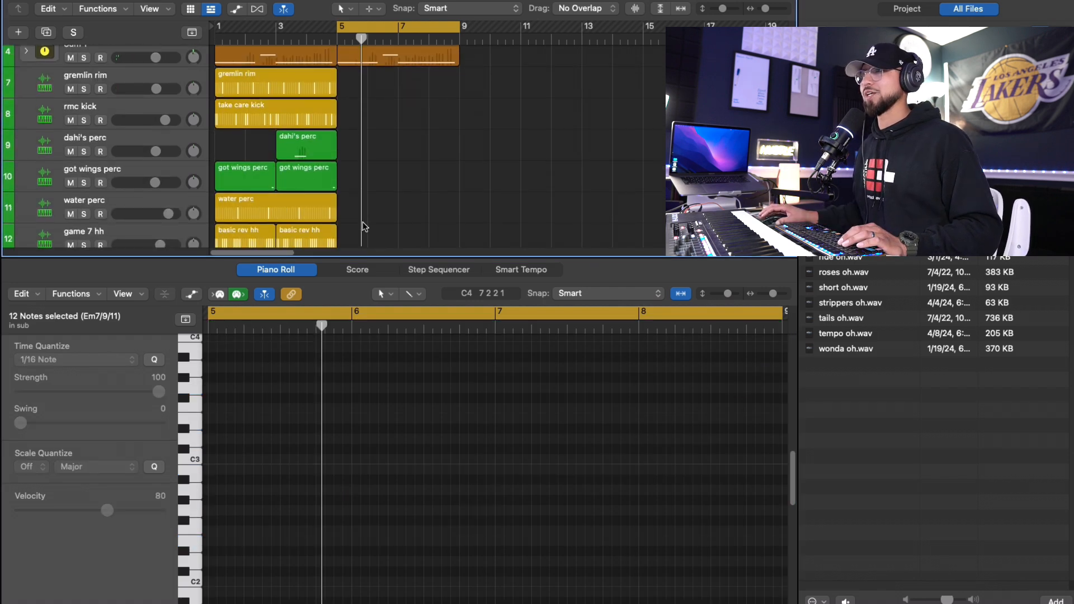
- Repeat the drum, percussion and hi-hat regions from bars 1–4 once so they fill bars 5–8
scroll(367, 215, down, 2)
drag(349, 191, 210, 42)
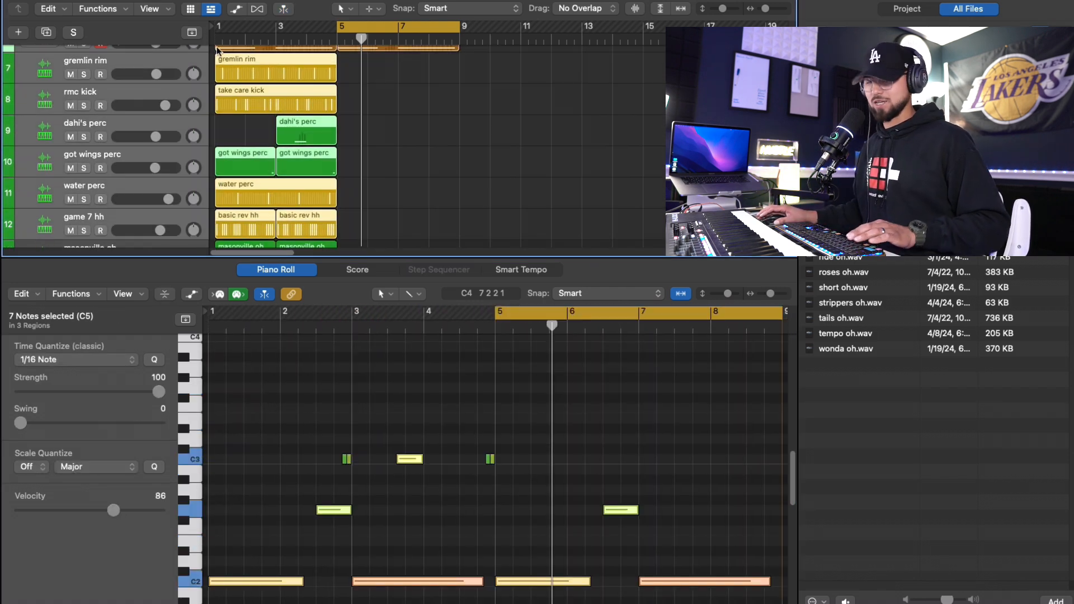
key(super+r)
scroll(401, 233, down, 2)
- Record a new bassline take on the sub track over bars 5–8 and select all of its notes
click(401, 233)
key(r)
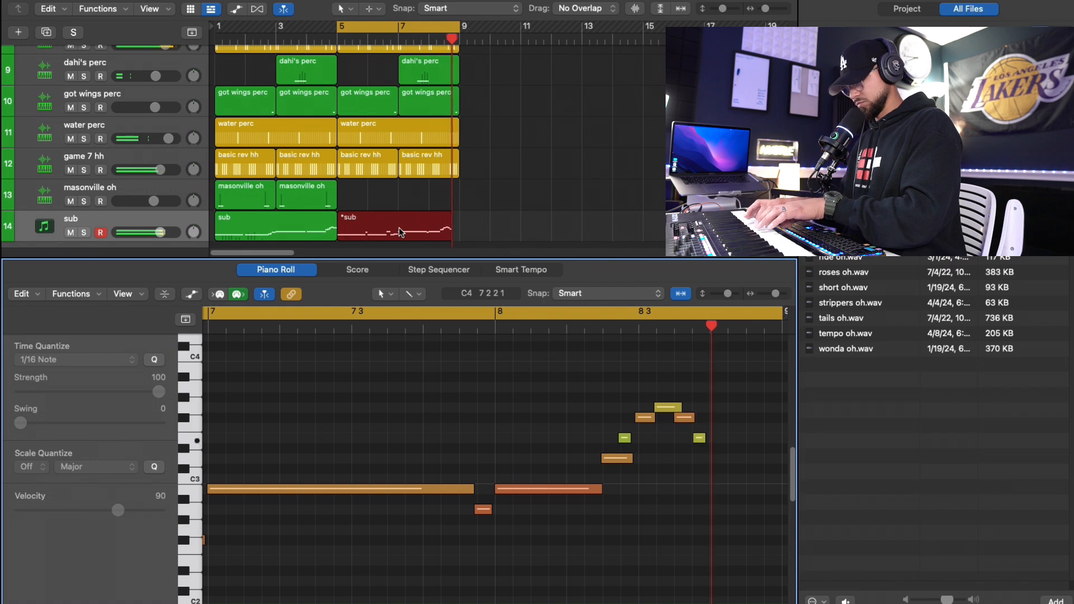
key(space)
scroll(472, 478, right, 5)
scroll(472, 479, up, 3)
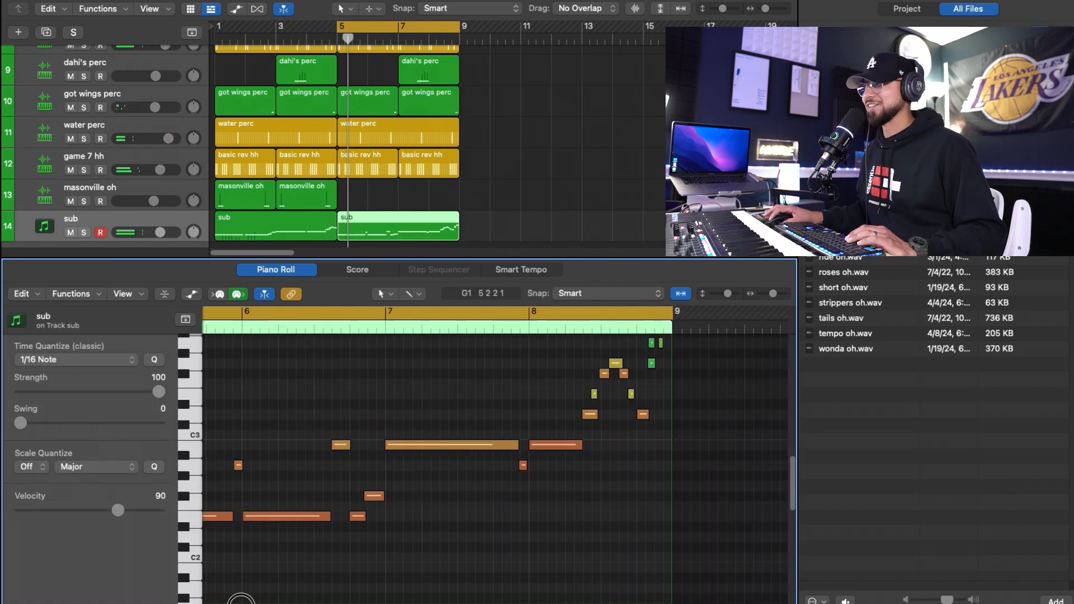
key(super+a)
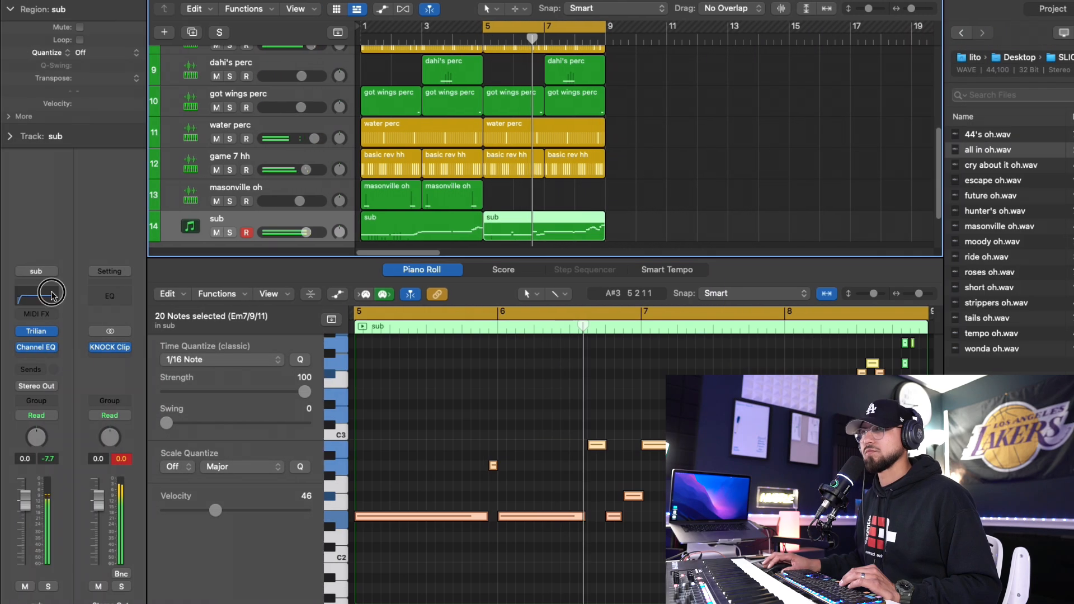
- Adjust the sub track's Channel EQ and add the KNOCK plug-in with raised Sub and Saturate amounts
click(46, 297)
drag(297, 354, 298, 357)
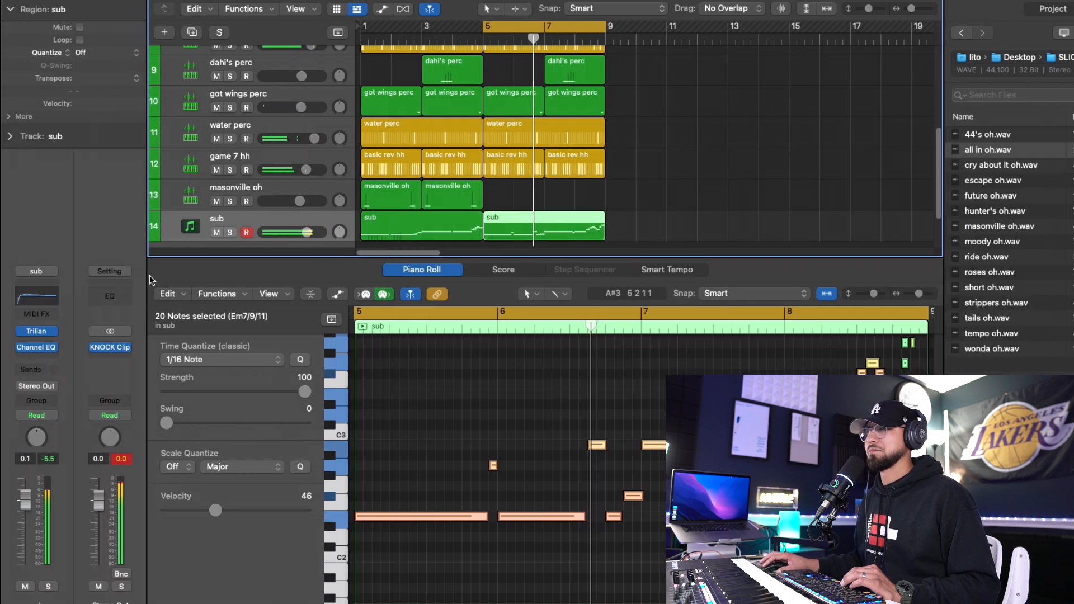
click(36, 344)
mouse_move(62, 442)
click(138, 442)
click(535, 383)
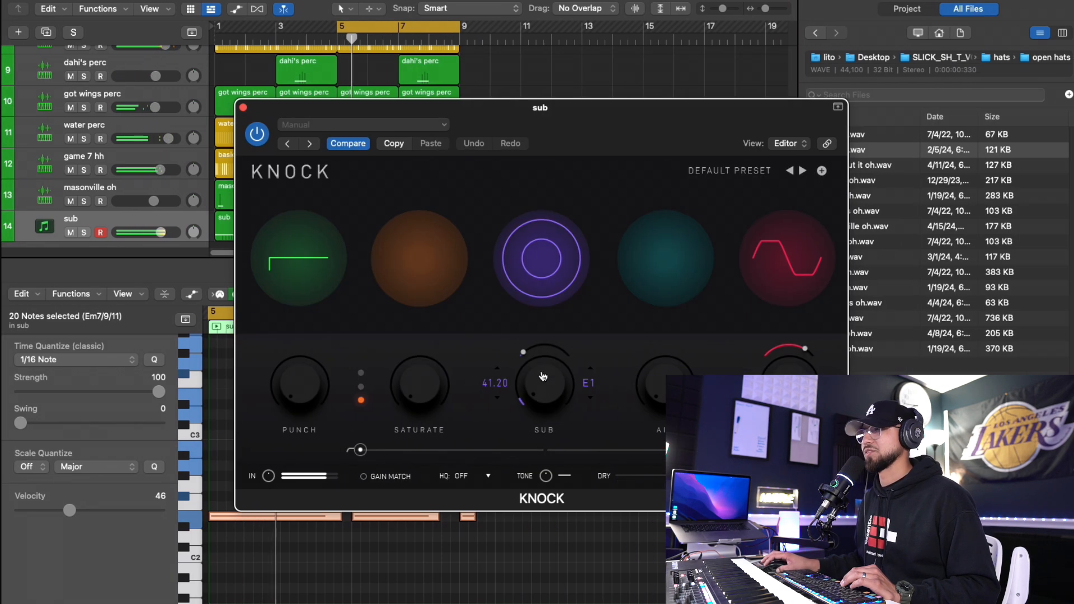
drag(420, 385, 421, 361)
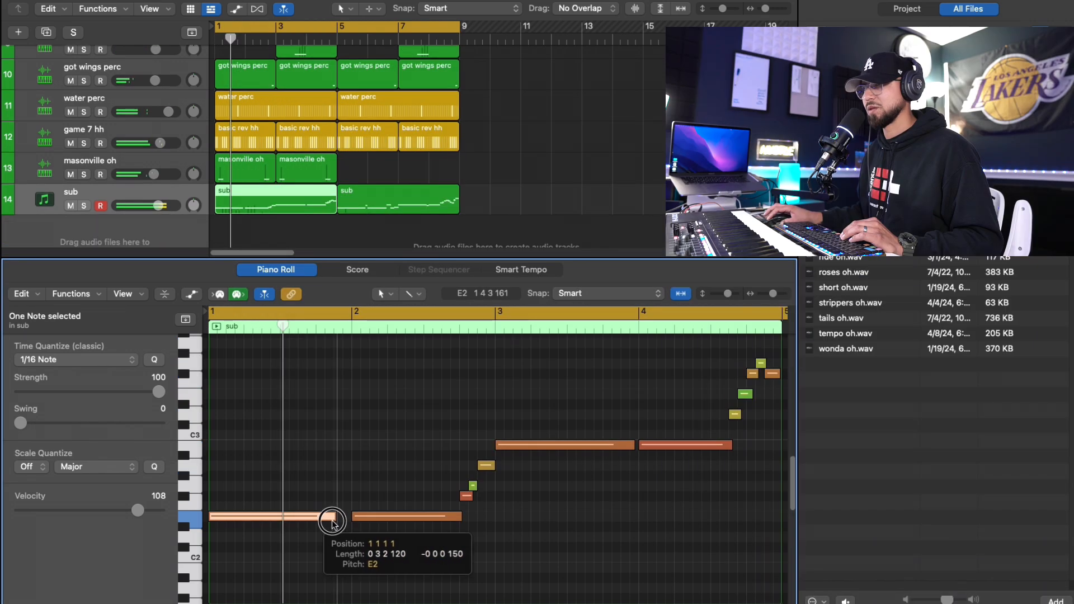
- Shorten the long notes at the start of bars 1, 2 and 3 in the first sub region
drag(333, 523, 316, 521)
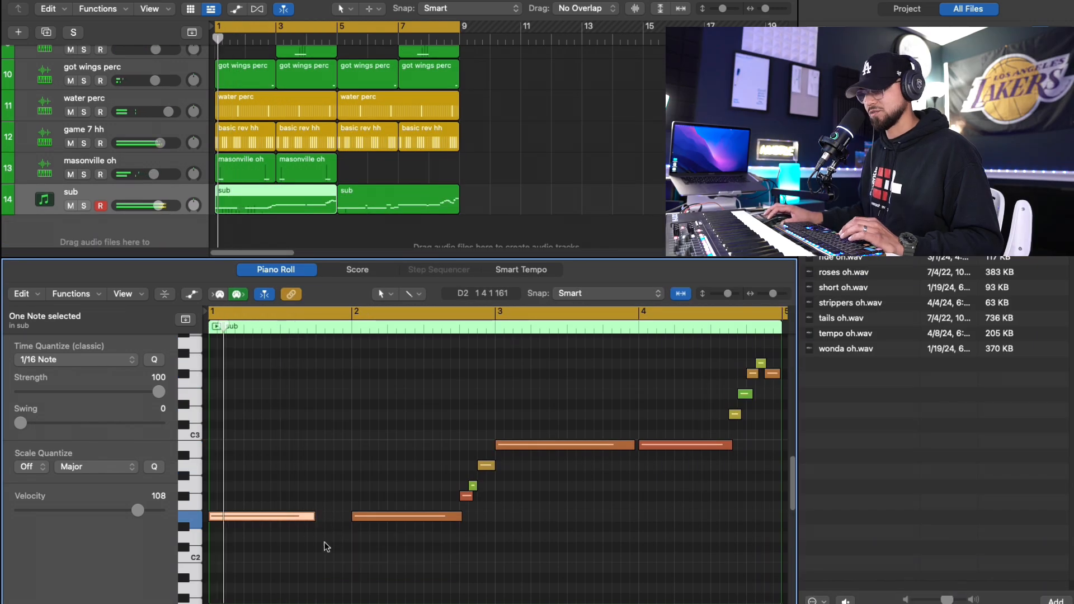
click(328, 546)
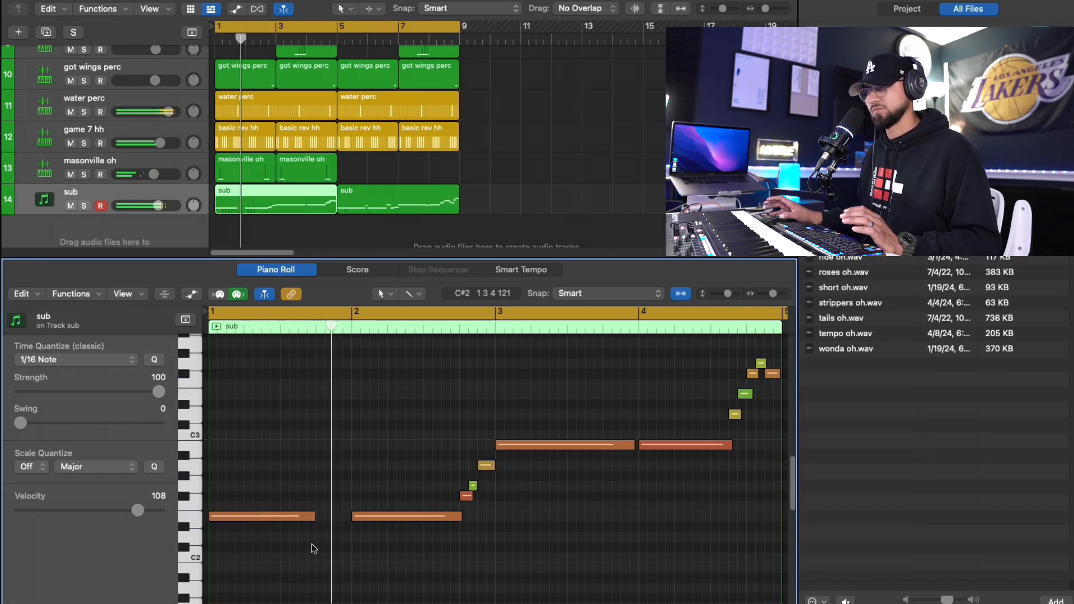
drag(460, 518, 441, 520)
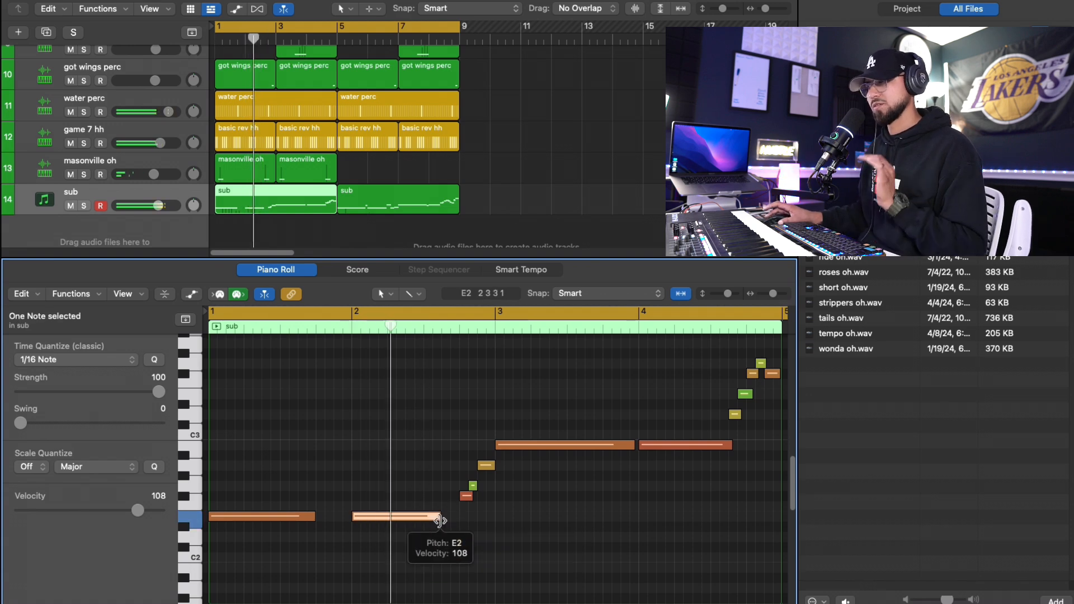
drag(634, 445, 602, 446)
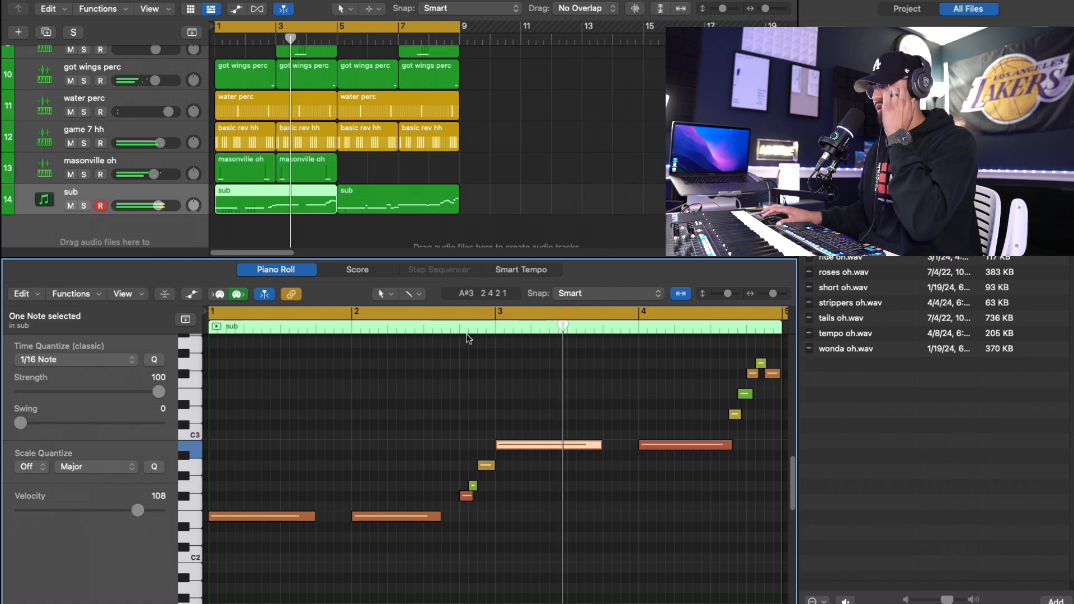
- Shorten the opening bar 5 note in the second sub region and adjust the length of the held bar 7 note
click(404, 209)
drag(342, 516, 321, 516)
drag(602, 447, 620, 451)
click(387, 210)
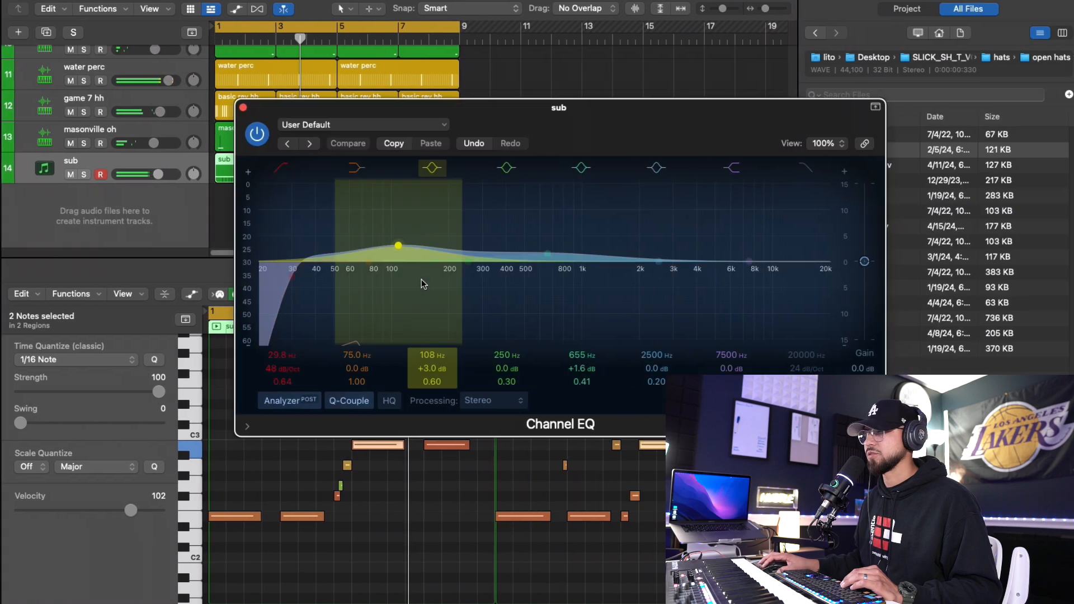
- Examine the boosted low and mid bands in the sub track's Channel EQ
drag(422, 280, 542, 261)
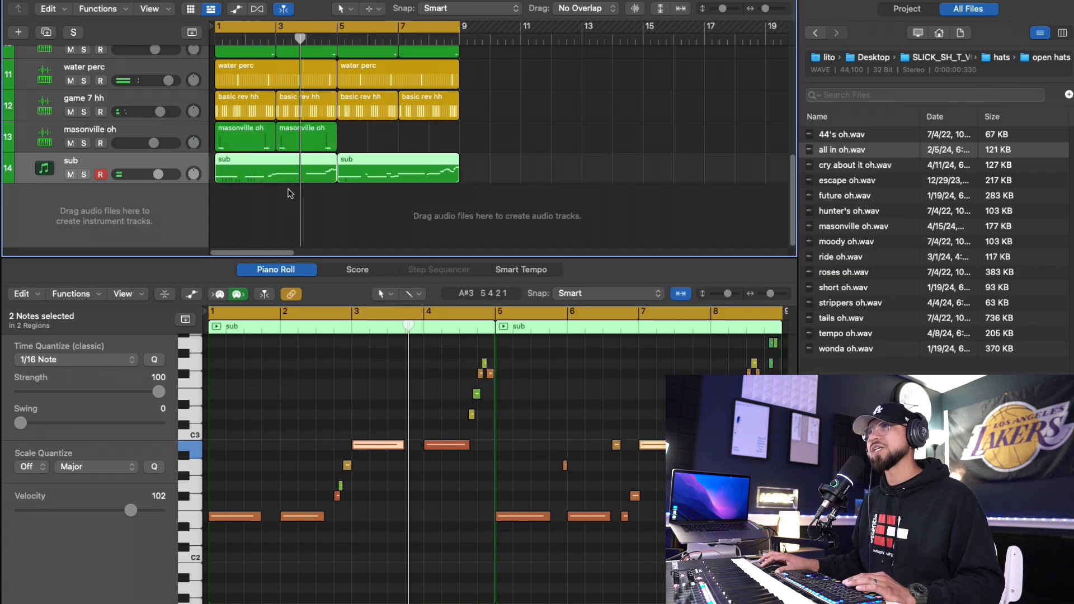